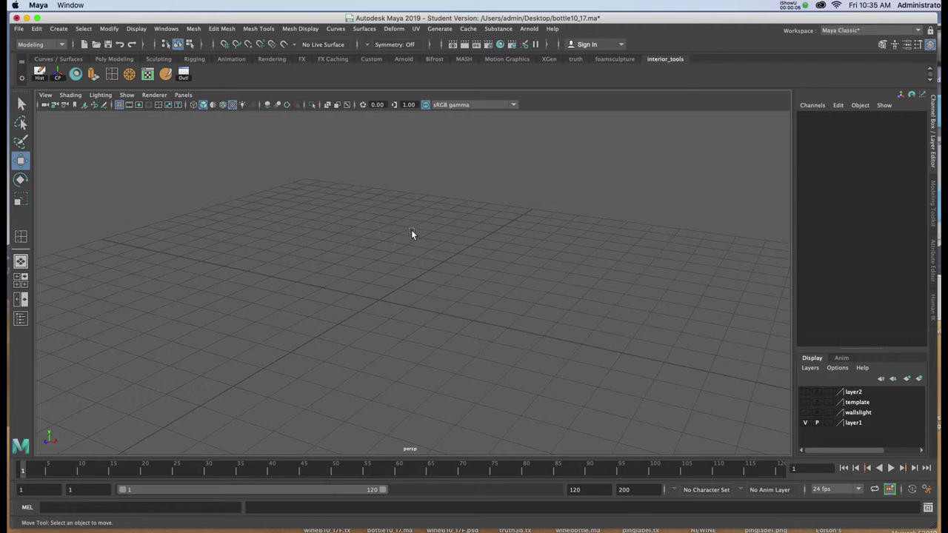
- Create a free image plane in the perspective view
key(space)
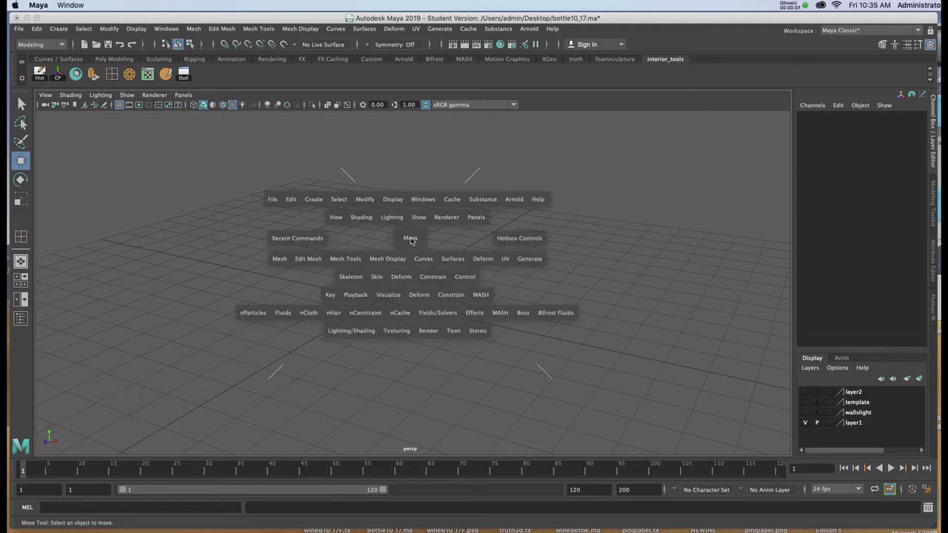
click(316, 204)
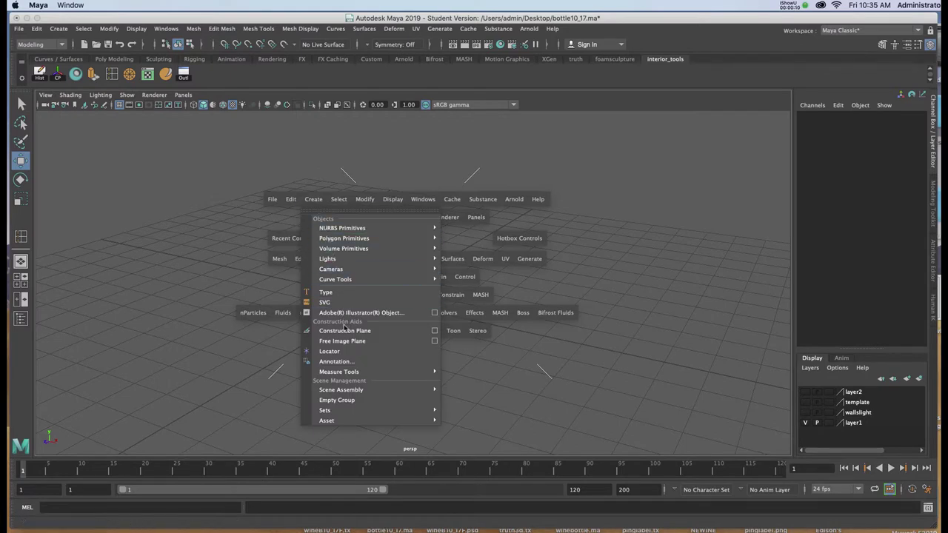
click(346, 342)
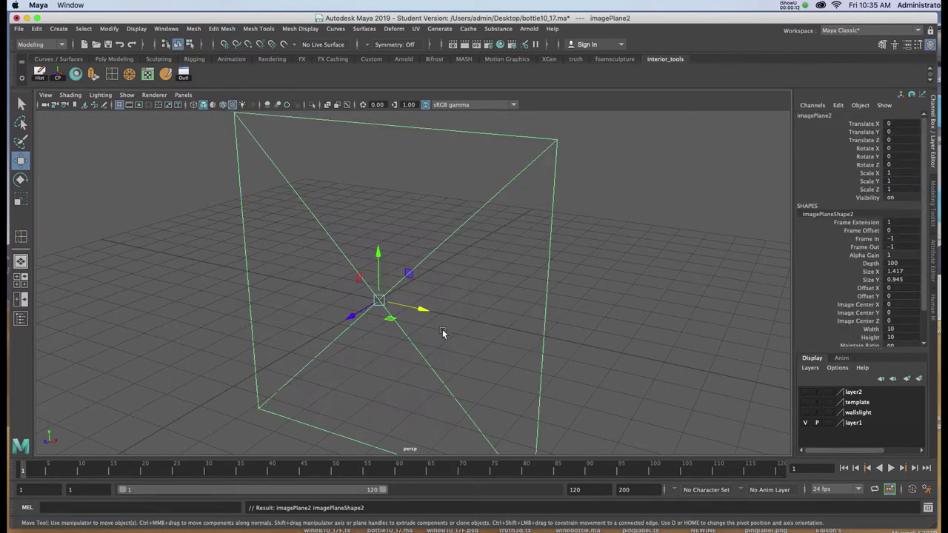
alt+drag(438, 331, 388, 277)
alt+right_drag(388, 276, 398, 275)
mouse_move(464, 305)
alt+mouse_down()
mouse_move(433, 324)
mouse_move(448, 328)
mouse_move(458, 312)
alt+mouse_up()
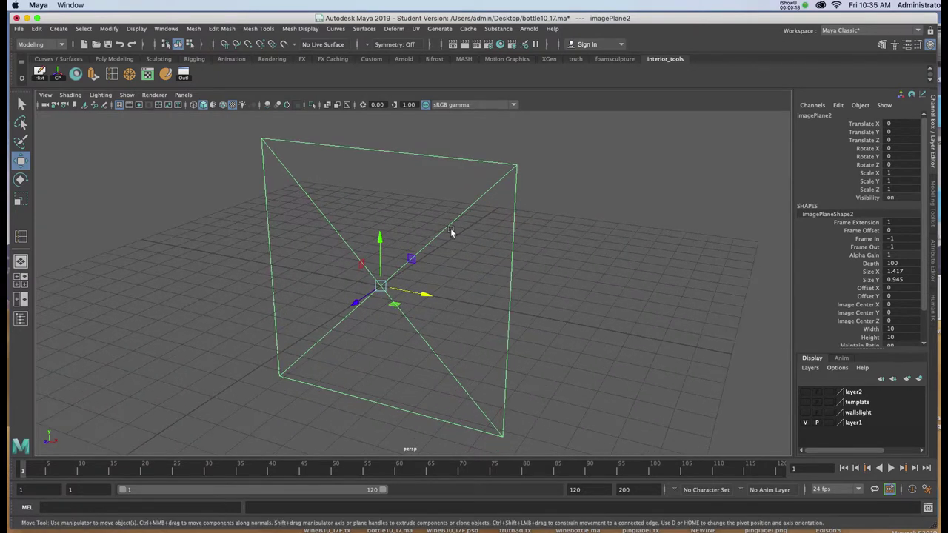
- Load winebottleglasstut10_18.jpg from the Desktop as the image plane's image
key(ctrl+a)
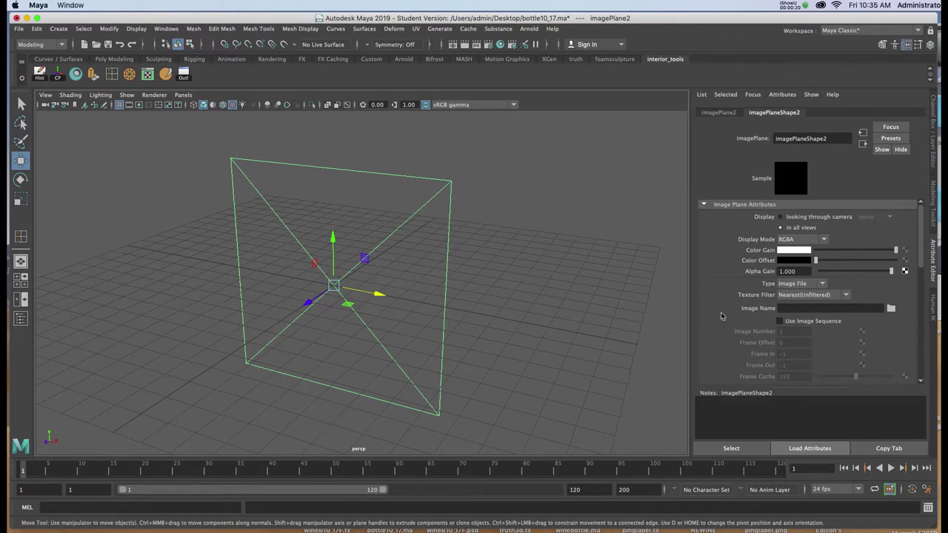
click(890, 309)
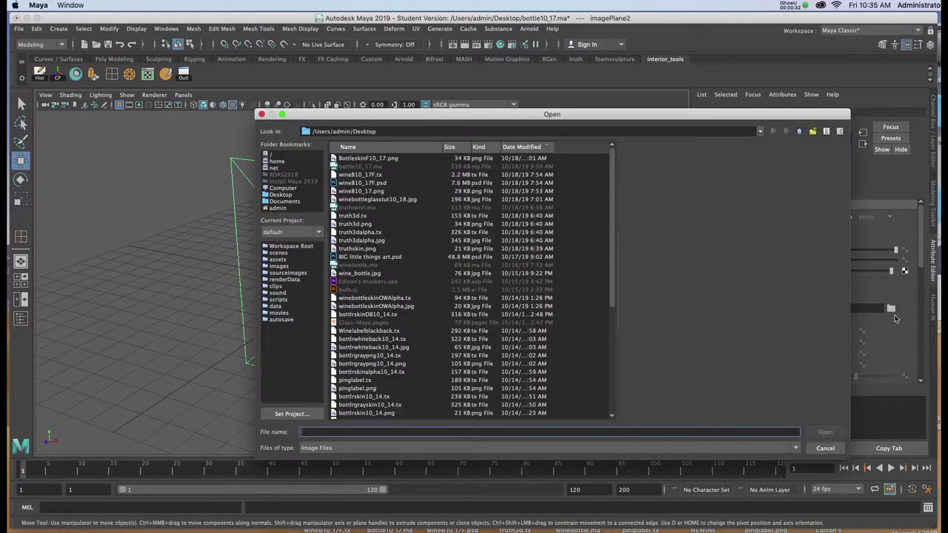
drag(410, 119, 385, 109)
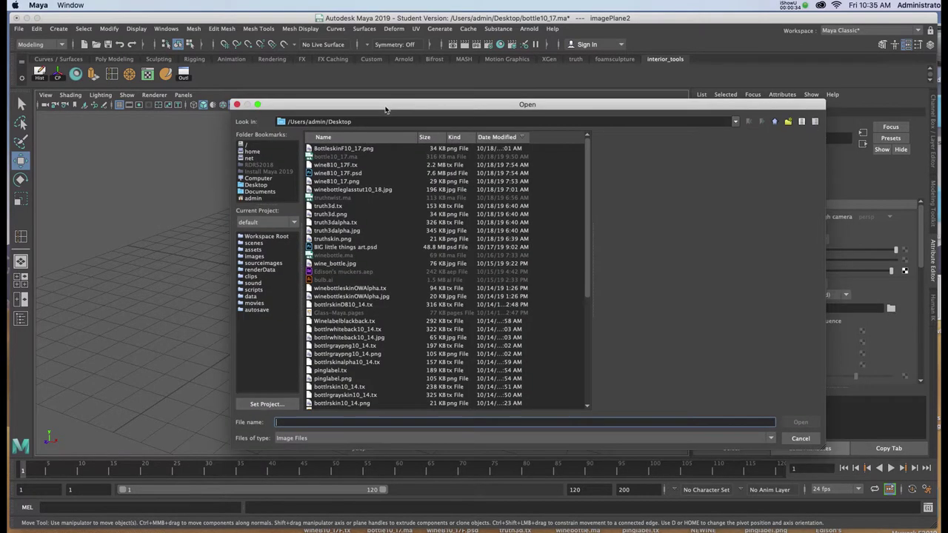
click(798, 424)
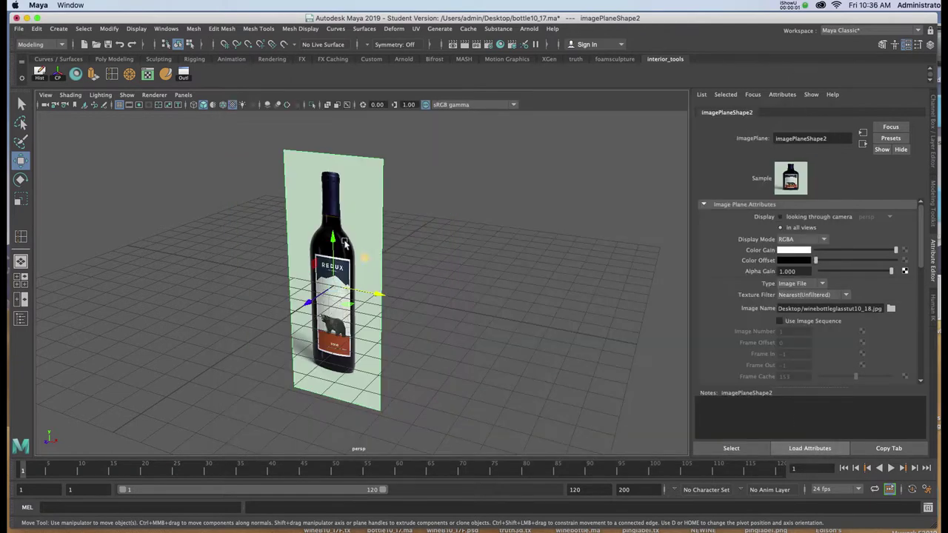
- Set the image plane's alpha gain to 0.5
alt+drag(313, 236, 339, 232)
alt+middle_drag(356, 237, 396, 235)
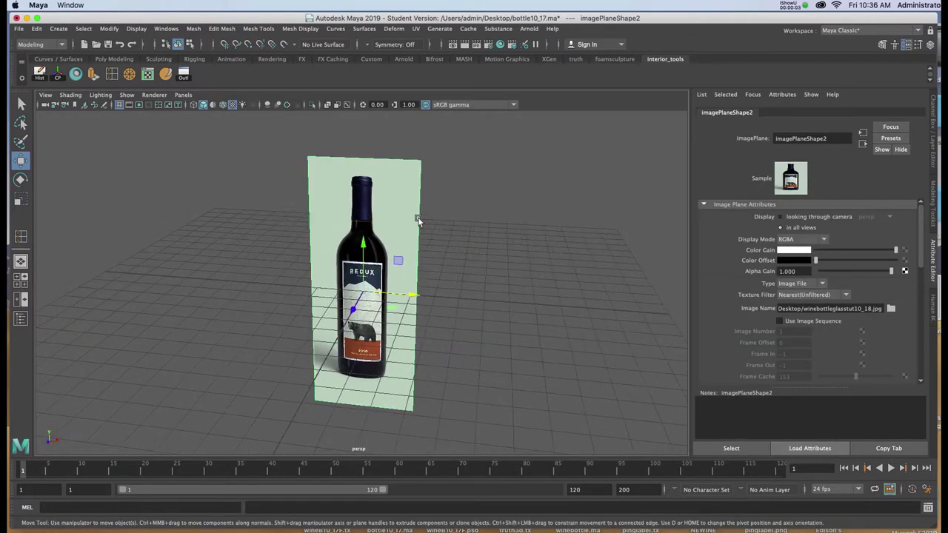
alt+drag(447, 235, 394, 237)
alt+right_drag(339, 227, 351, 288)
alt+drag(414, 298, 441, 301)
alt+right_drag(440, 302, 404, 263)
mouse_move(459, 259)
alt+mouse_down()
mouse_move(424, 257)
mouse_move(444, 260)
alt+mouse_up()
scroll(431, 246, up, 1)
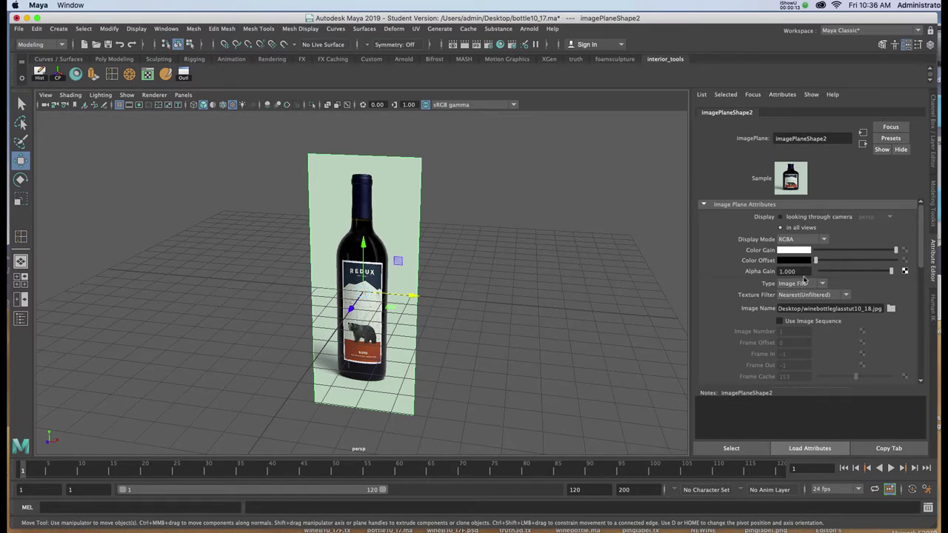
click(804, 272)
text(.5)
key(Return)
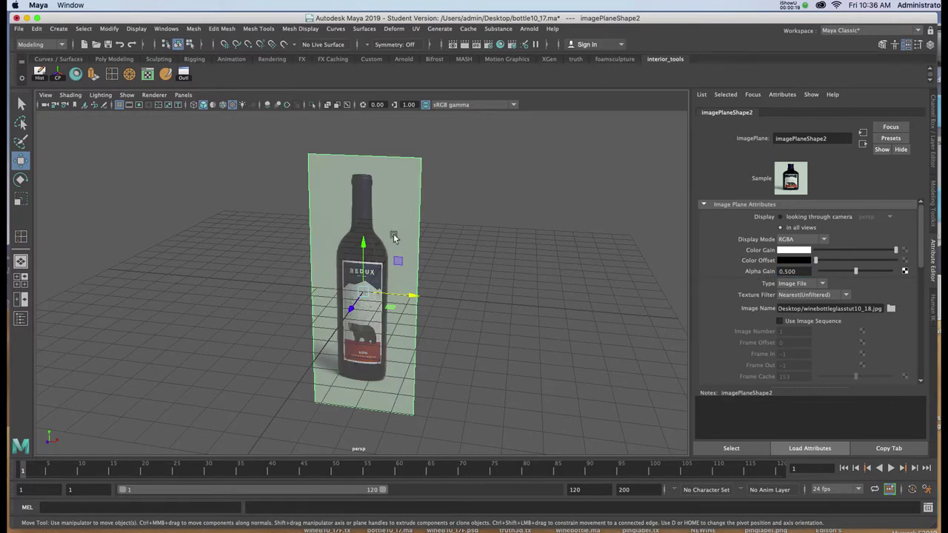
- Assign the image plane to a new display layer, name the layer template3 and set it to Reference
alt+drag(394, 231, 401, 259)
alt+drag(474, 248, 429, 245)
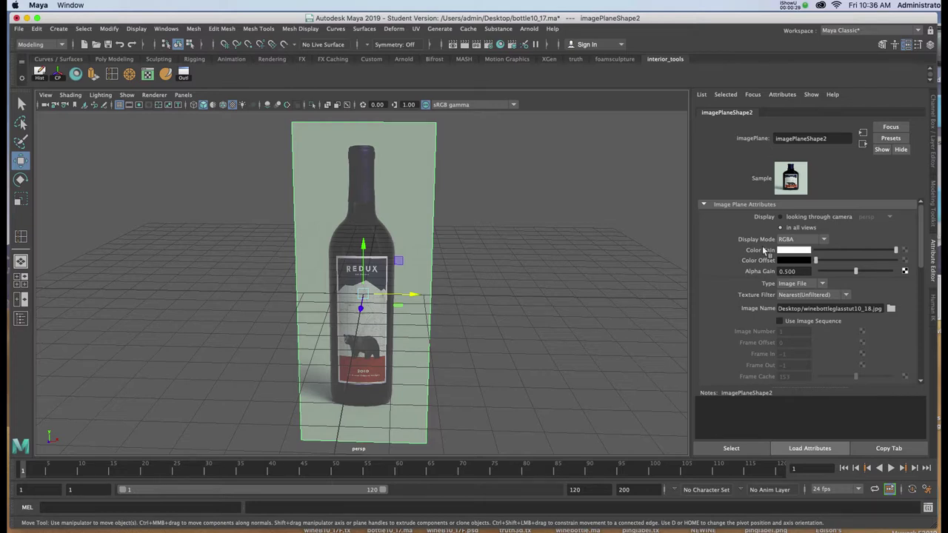
click(933, 131)
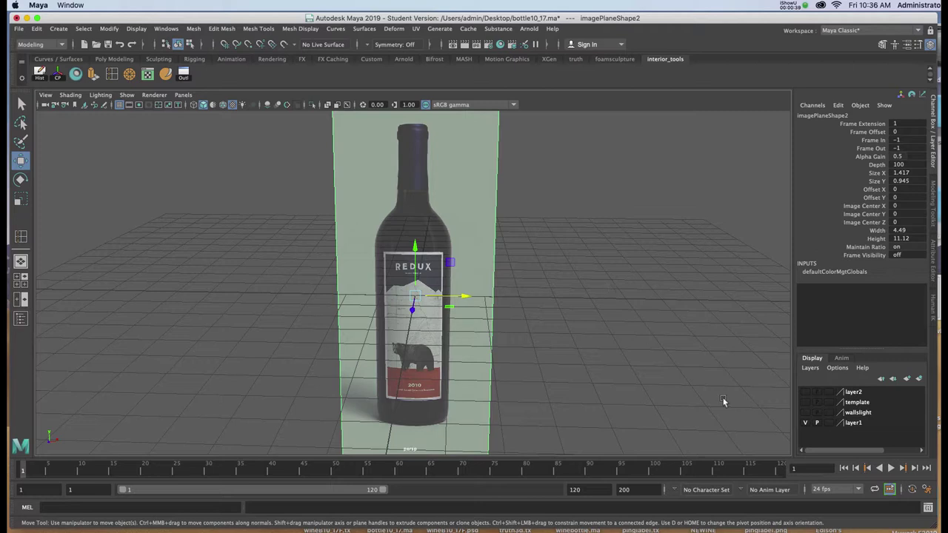
click(919, 380)
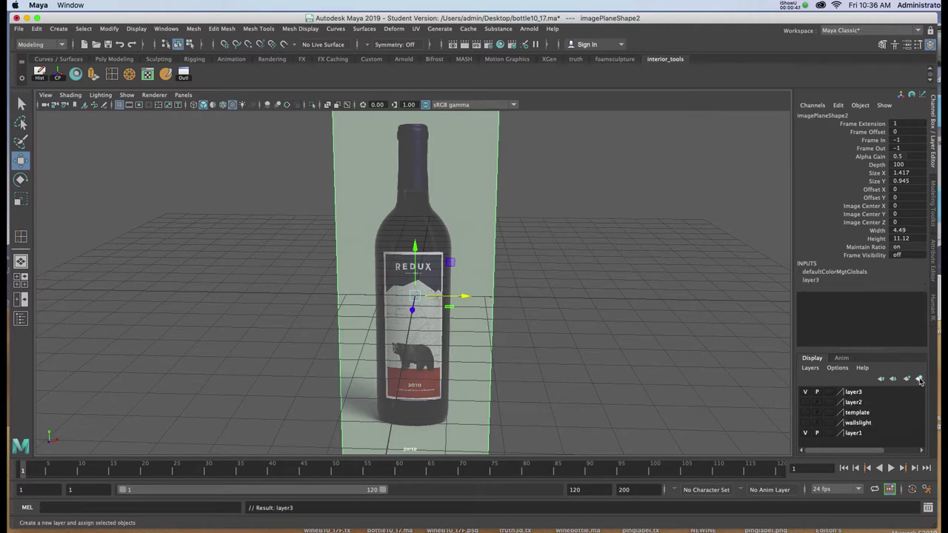
double_click(861, 392)
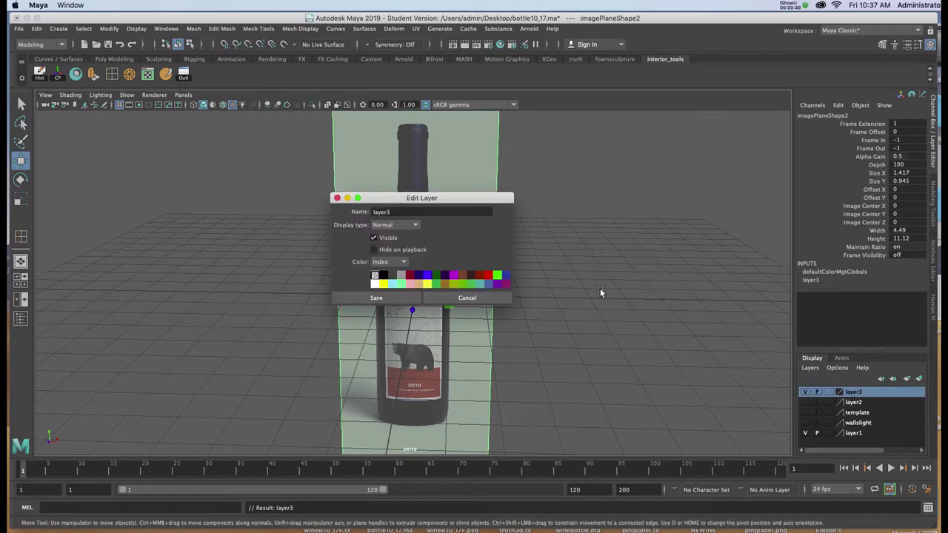
drag(447, 199, 649, 247)
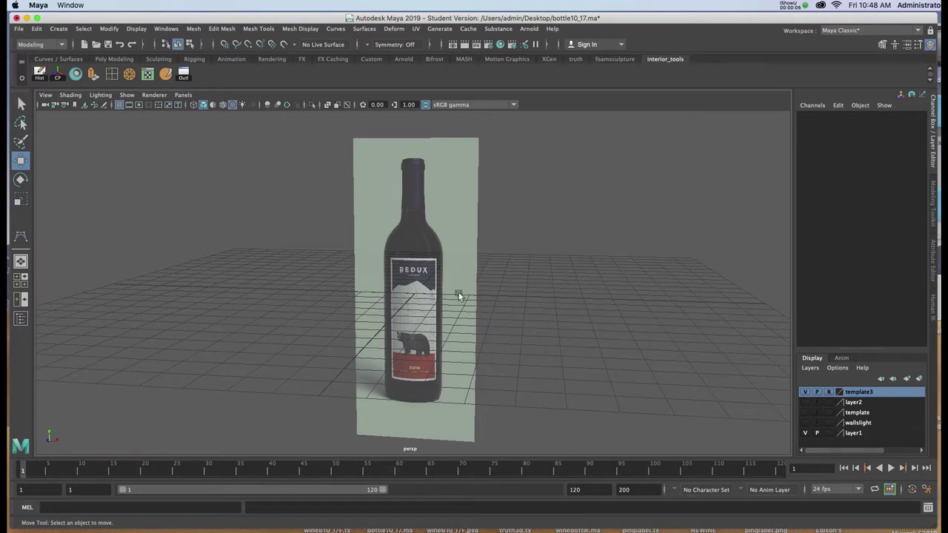
- Cycle the template3 layer's display type through Normal and Template back to Reference
click(828, 393)
click(829, 392)
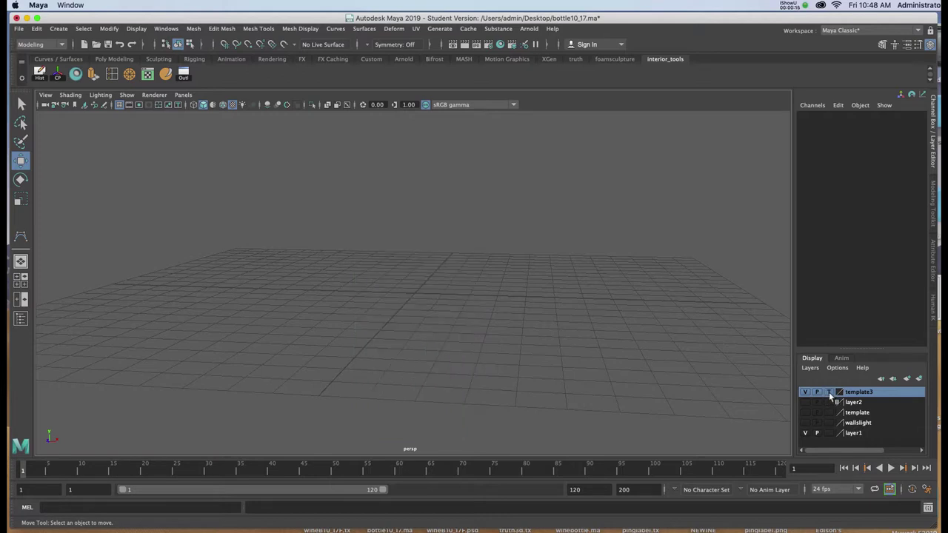
click(828, 392)
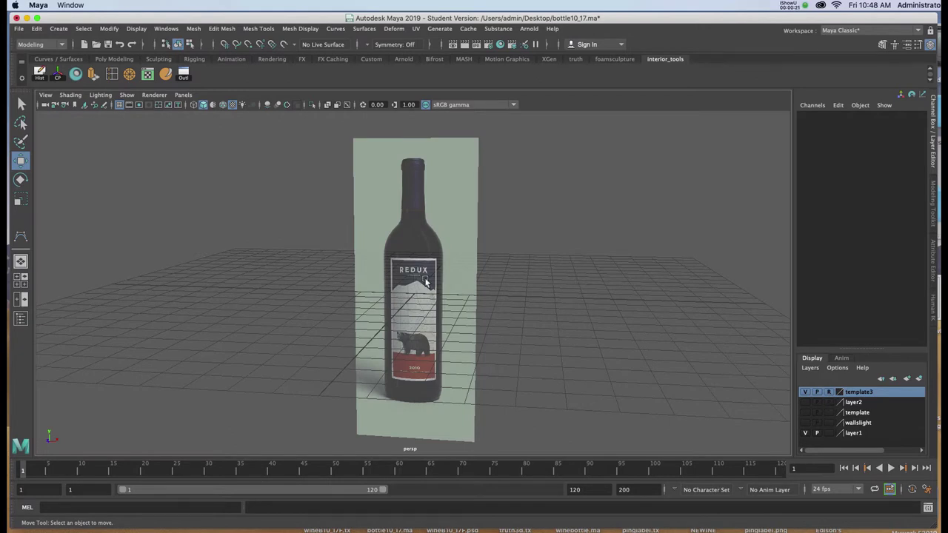
- Maximize the front view and center the bottle image in it
key(space)
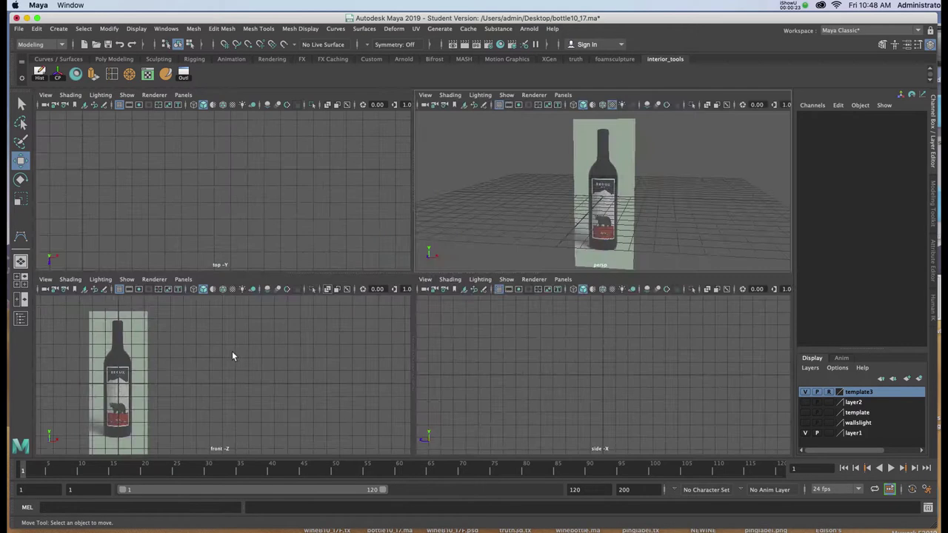
key(space)
alt+middle_drag(249, 326, 404, 317)
alt+right_drag(405, 316, 414, 335)
alt+middle_drag(405, 311, 494, 308)
- Start the CV Curve Tool with curve degree 2, uniform knot spacing and multiple end knots
key(space)
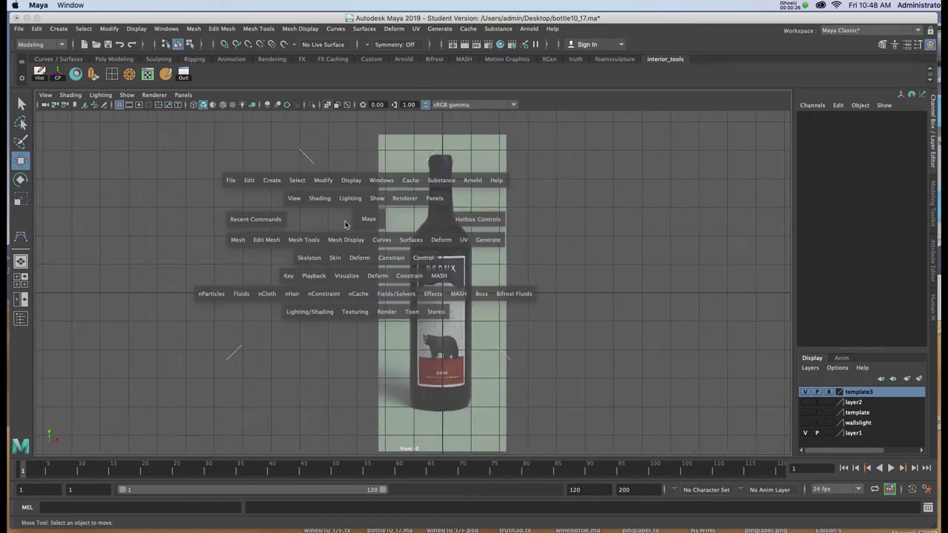
click(272, 181)
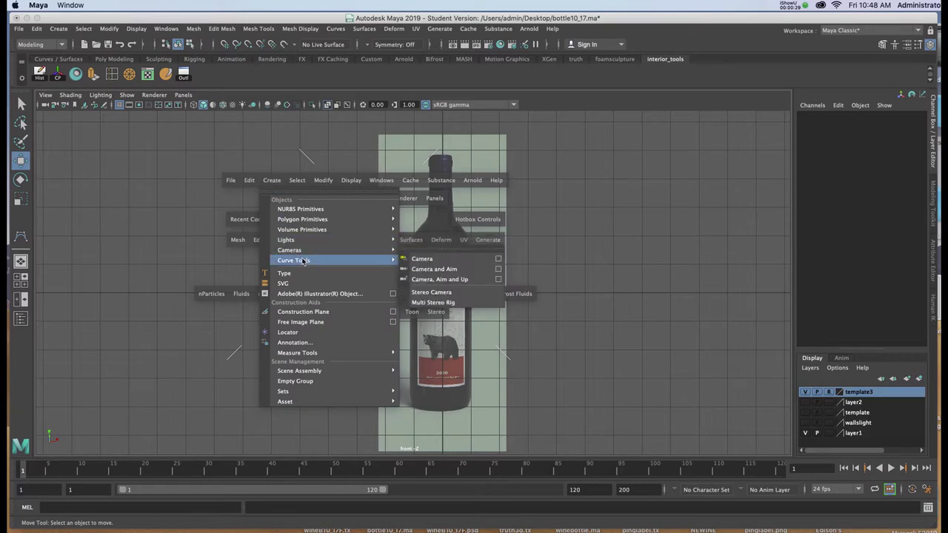
mouse_move(308, 261)
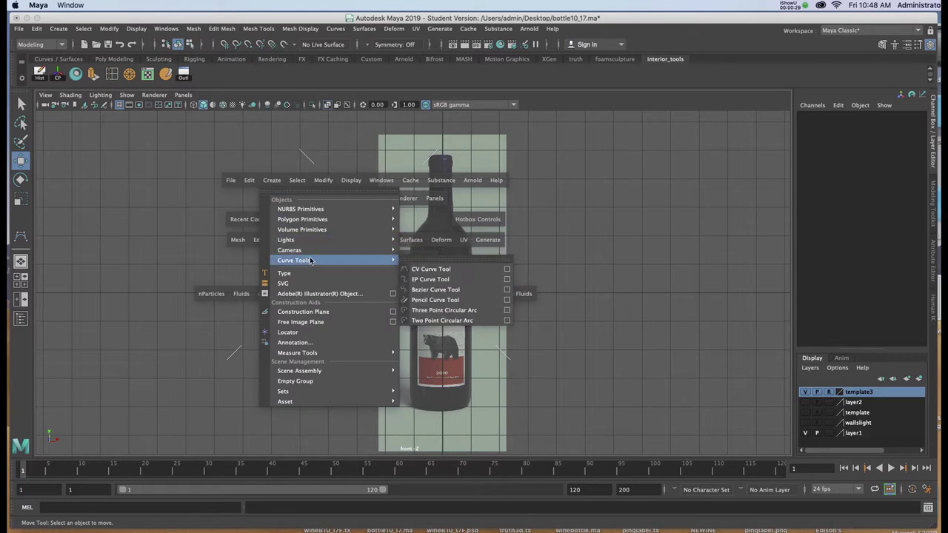
click(506, 270)
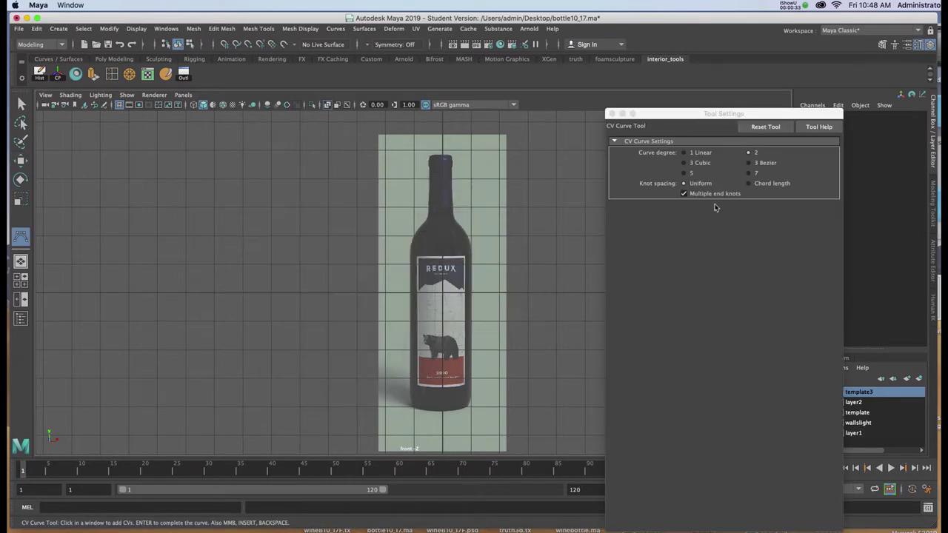
drag(653, 115, 661, 120)
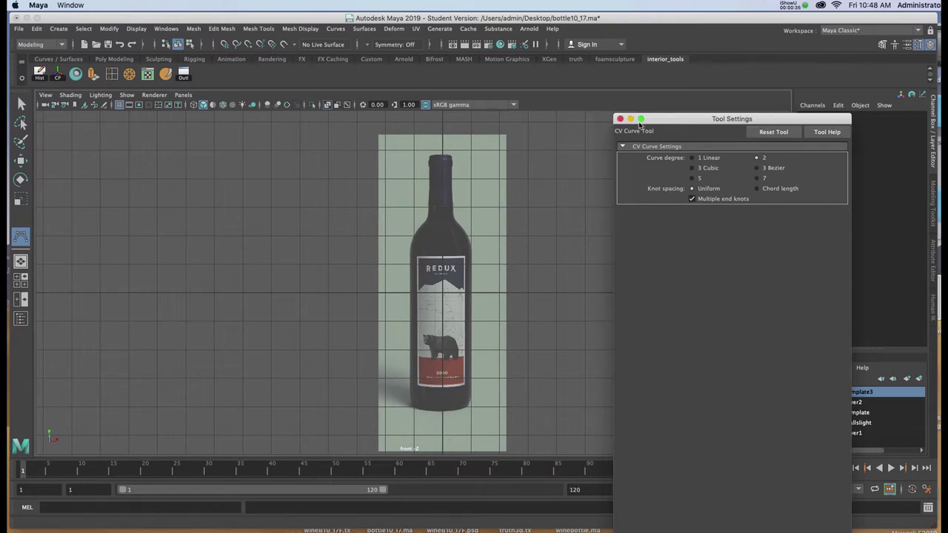
click(620, 119)
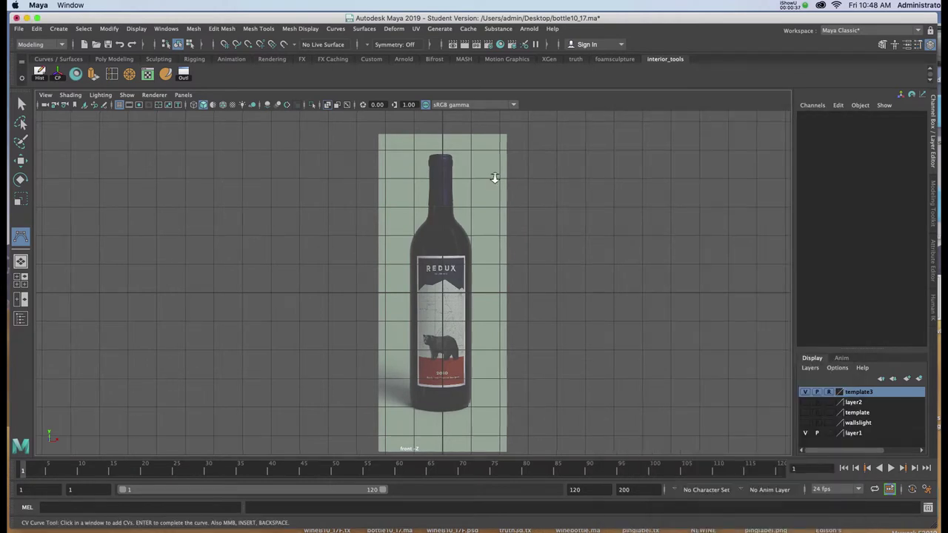
- Begin the bottle's profile curve inside the mouth and place points over the rounded right corner of the lip
scroll(526, 306, up, 6)
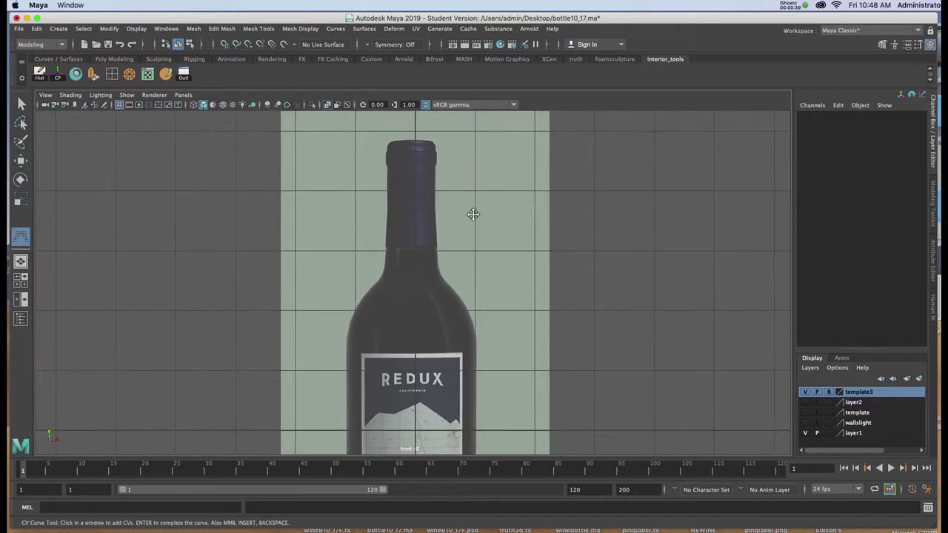
alt+middle_drag(471, 199, 475, 244)
click(429, 196)
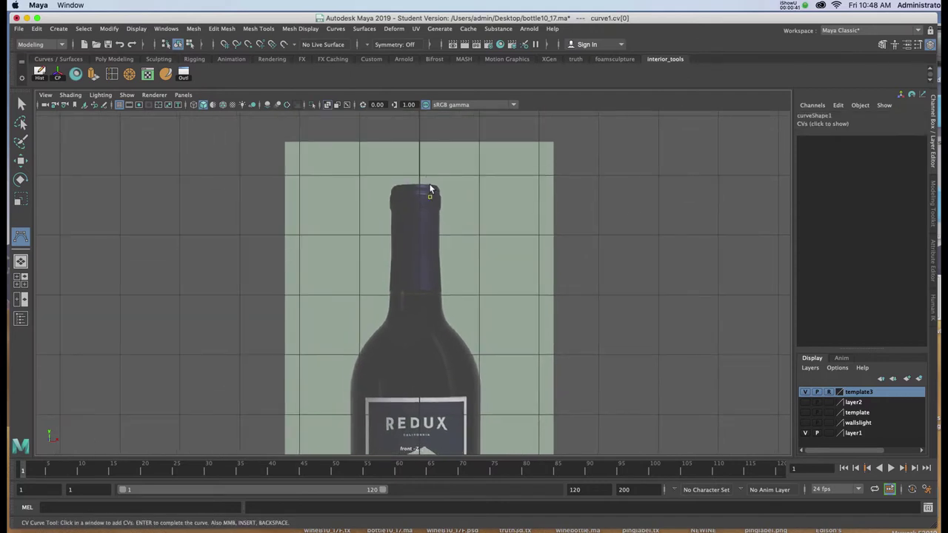
click(431, 188)
click(434, 189)
click(437, 190)
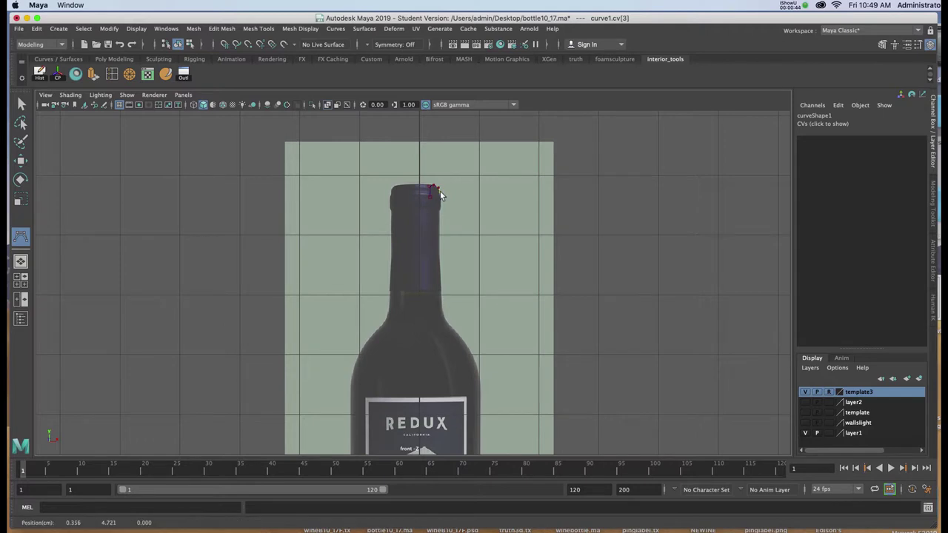
click(439, 195)
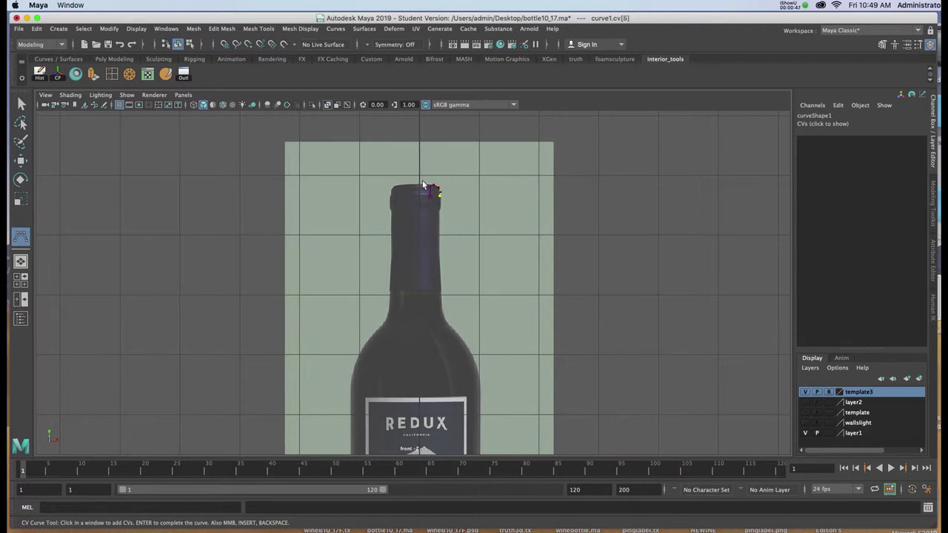
- Extend the profile curve around the raised collar below the lip on the bottle's right side
scroll(476, 227, up, 10)
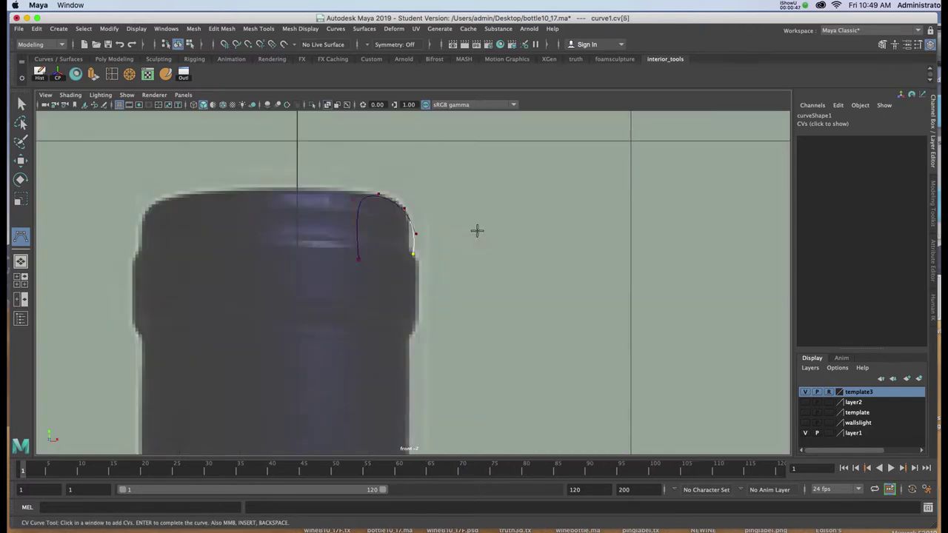
click(425, 258)
click(426, 322)
click(415, 329)
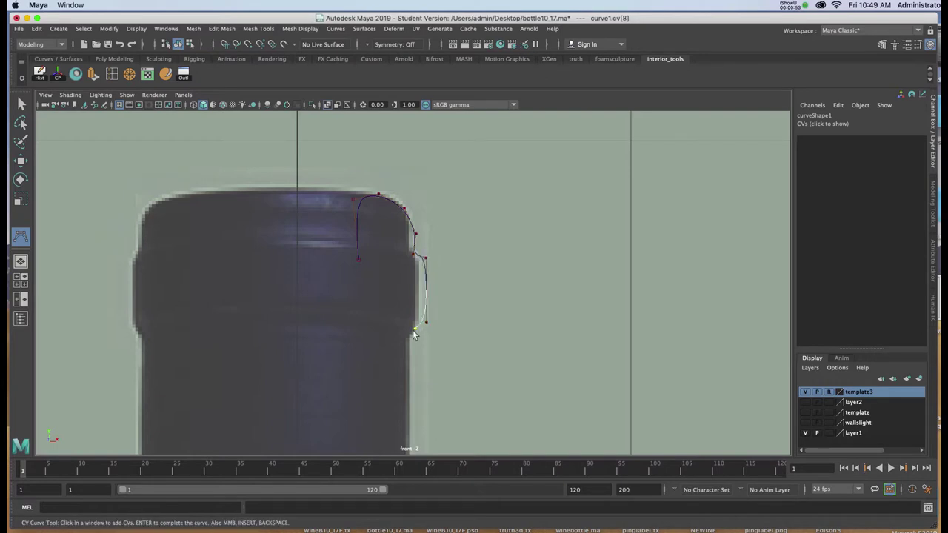
click(407, 333)
- Continue the profile curve down the right edge of the neck to the start of the shoulder
alt+middle_drag(446, 338, 493, 186)
scroll(480, 184, down, 10)
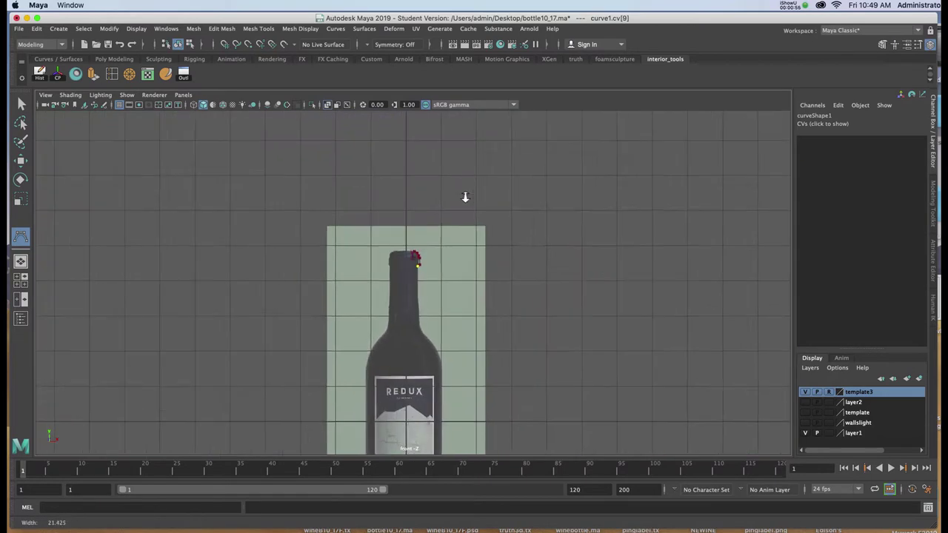
scroll(465, 182, up, 4)
click(424, 357)
click(425, 360)
click(429, 370)
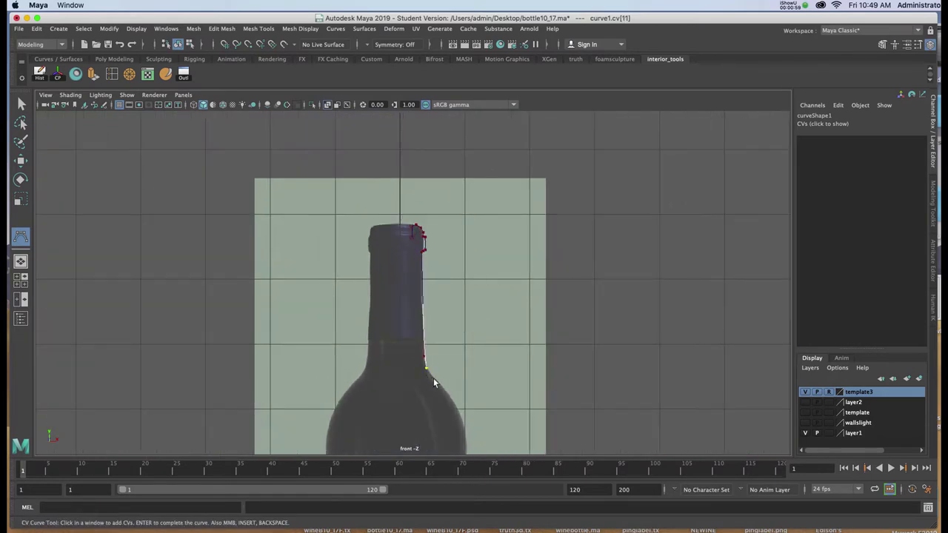
- Continue the profile curve over the right shoulder and partway down the straight side of the bottle's body
click(438, 383)
click(452, 397)
scroll(473, 348, down, 3)
scroll(480, 222, up, 3)
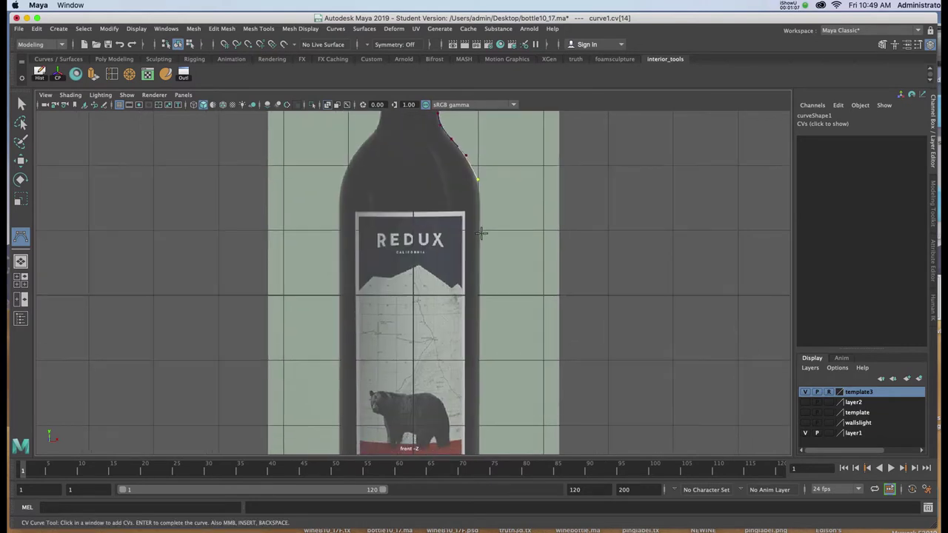
click(477, 183)
click(479, 187)
click(478, 327)
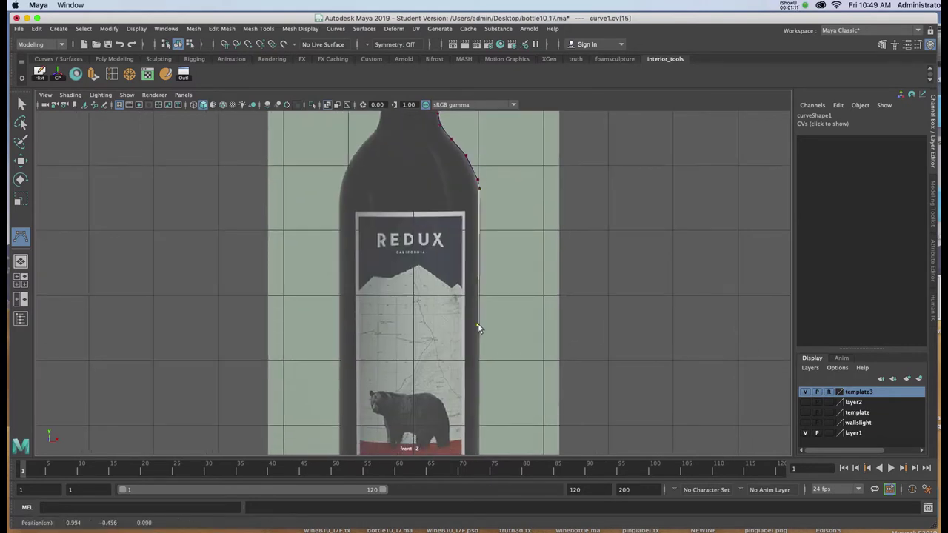
- Carry the profile curve around the bottom right corner, along the base to the bottle's centre line, and finish the curve
alt+middle_drag(496, 345, 485, 132)
click(469, 326)
click(466, 331)
click(464, 336)
click(454, 341)
click(445, 341)
click(437, 341)
click(415, 336)
click(404, 334)
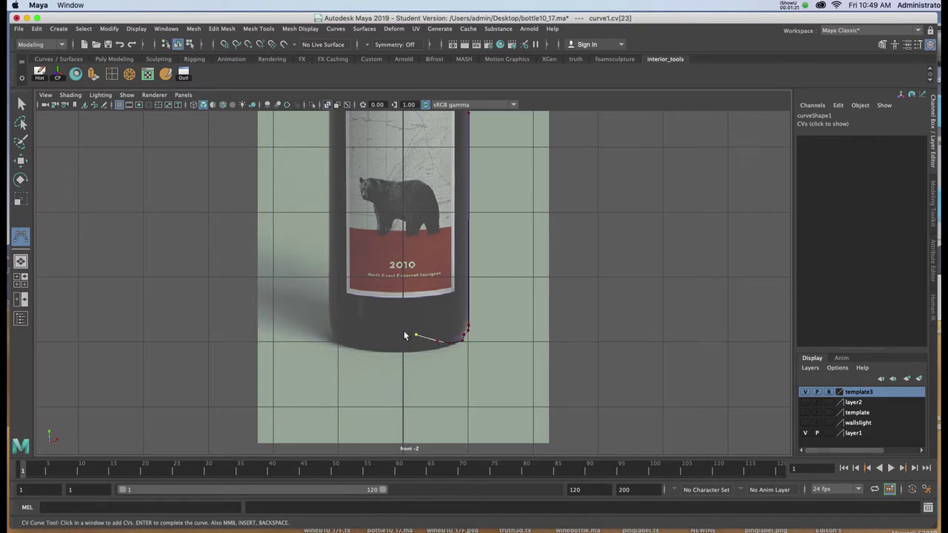
key(Return)
- Reset the Revolve options and set polygon output with quads and the Count tessellation method for the profile curve
alt+middle_drag(452, 275, 493, 453)
alt+right_drag(496, 380, 497, 305)
alt+middle_drag(496, 307, 505, 433)
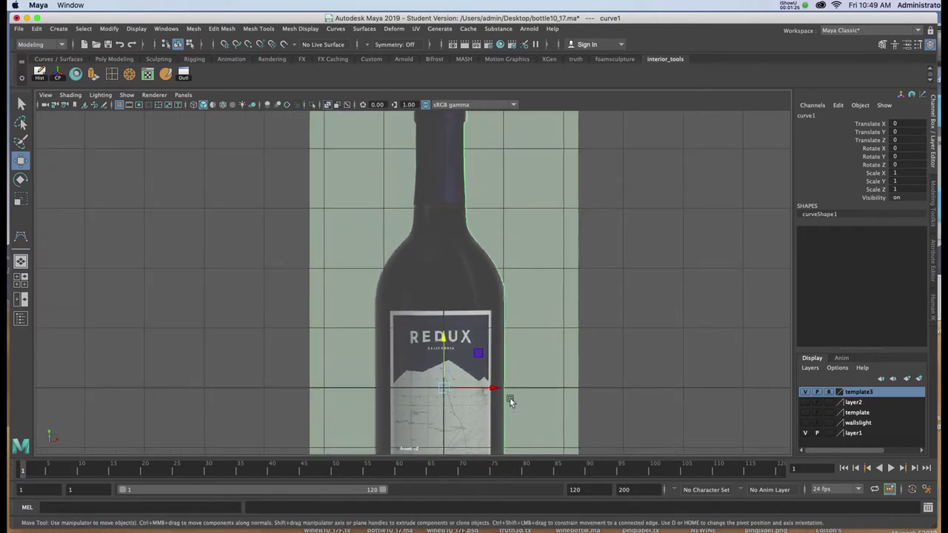
mouse_move(511, 330)
alt+middle_down()
mouse_move(519, 364)
mouse_move(518, 315)
alt+middle_up()
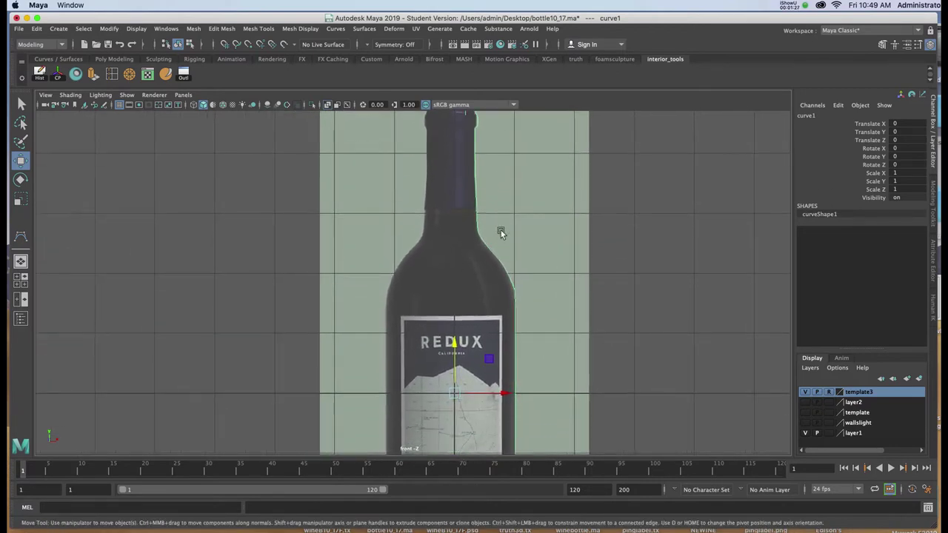
key(space)
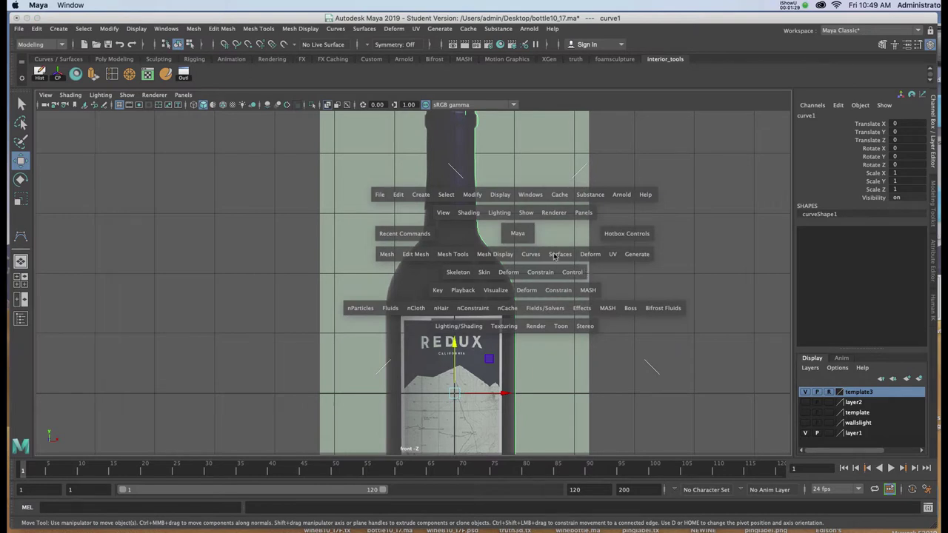
click(559, 255)
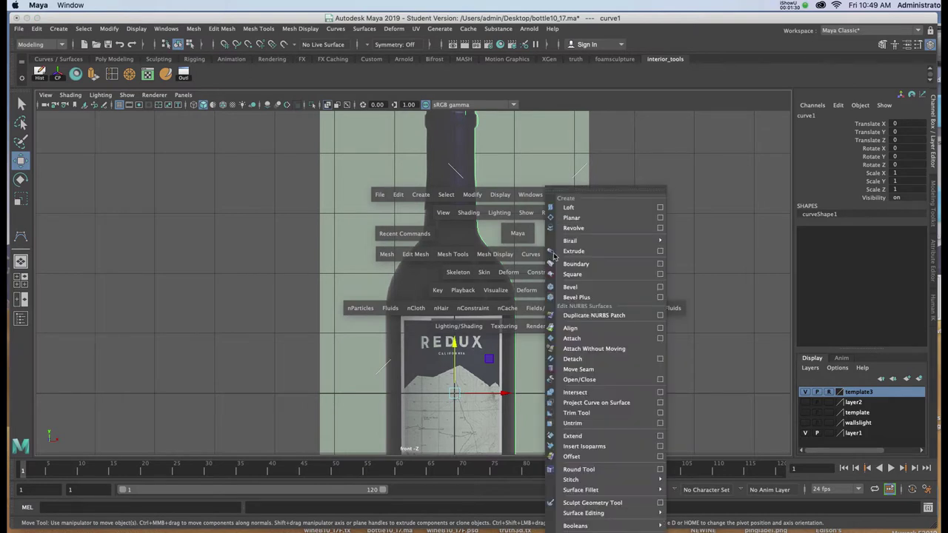
click(660, 228)
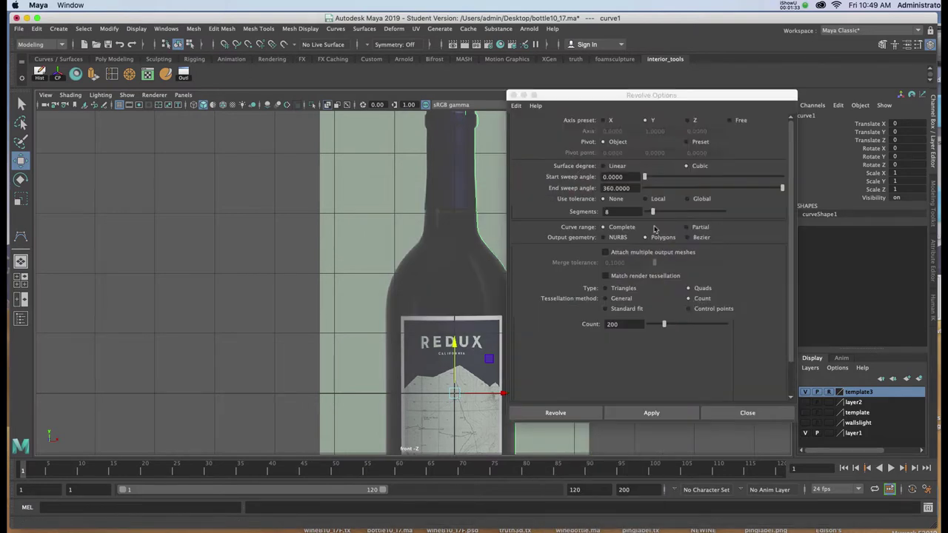
click(516, 106)
click(527, 126)
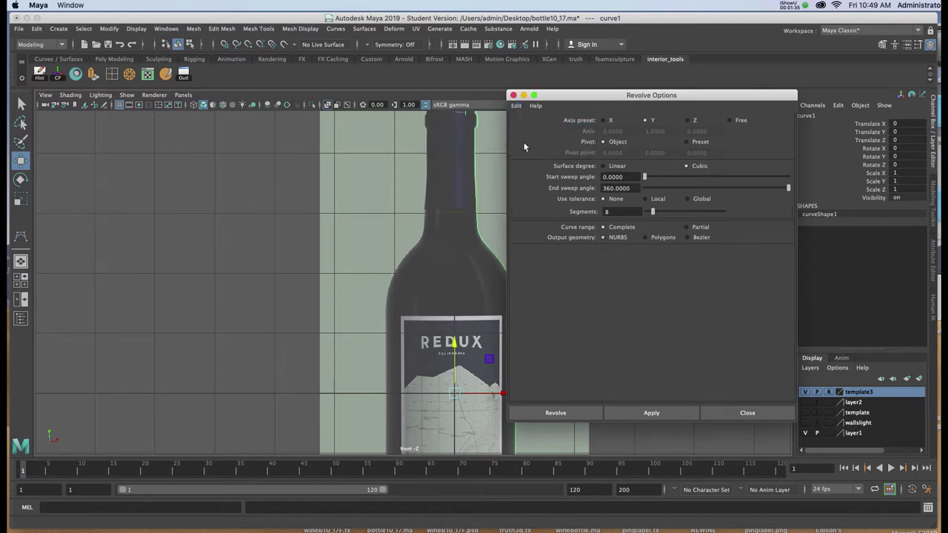
click(644, 238)
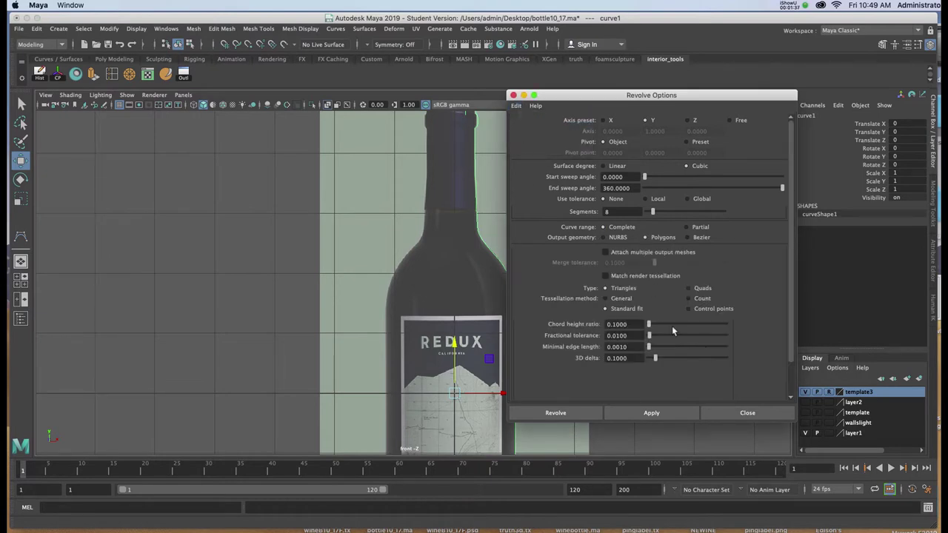
click(689, 288)
click(690, 298)
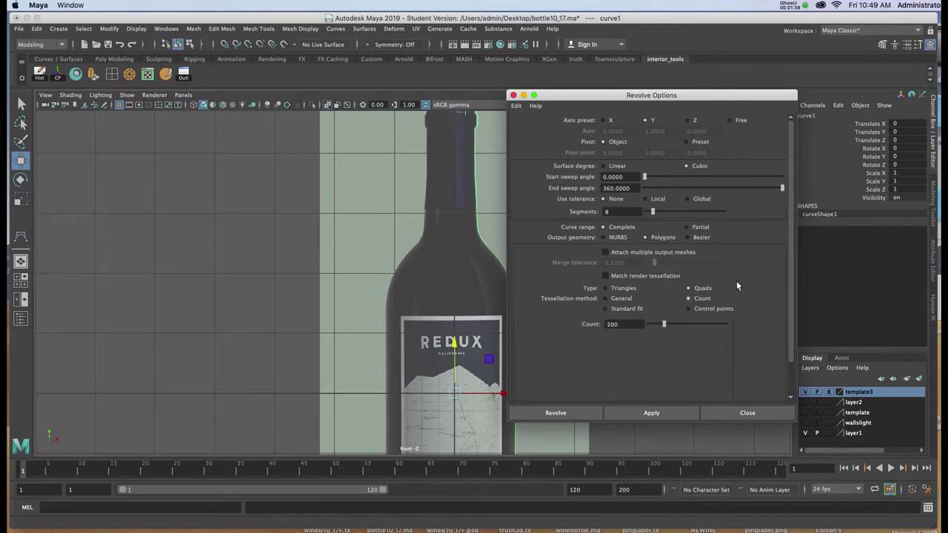
drag(788, 227, 788, 290)
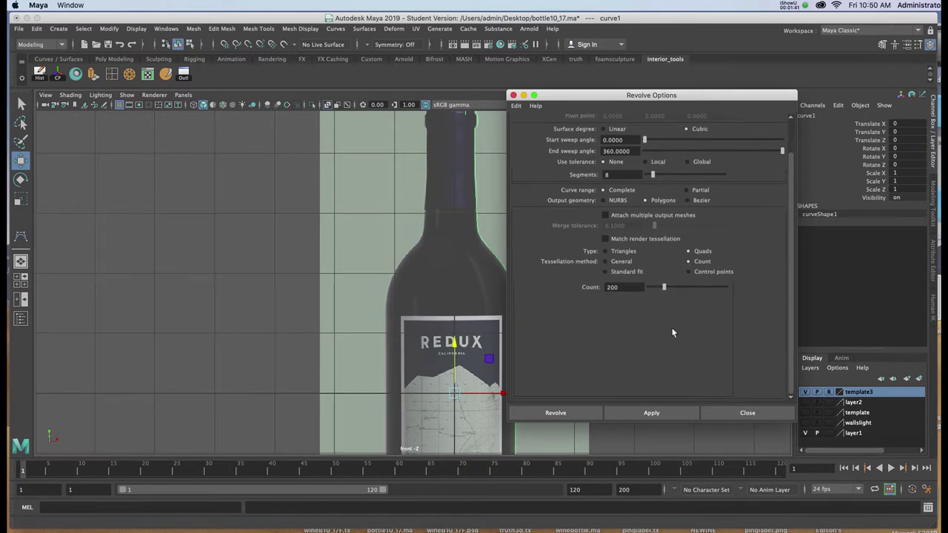
- Revolve the profile curve 360 degrees around the Y axis into a polygon bottle and keep the options window clear of it
click(651, 413)
drag(566, 94, 625, 128)
scroll(426, 322, down, 1)
scroll(426, 322, down, 3)
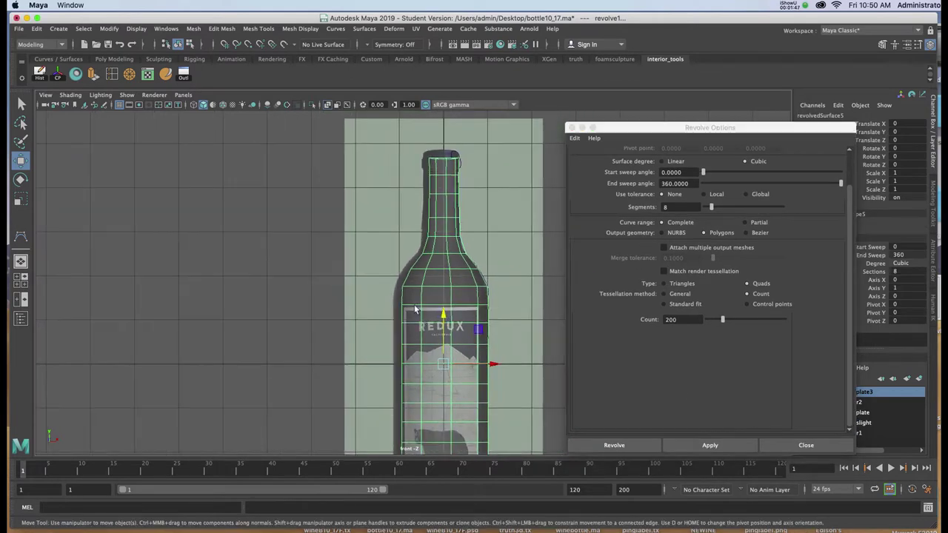
scroll(411, 342, up, 3)
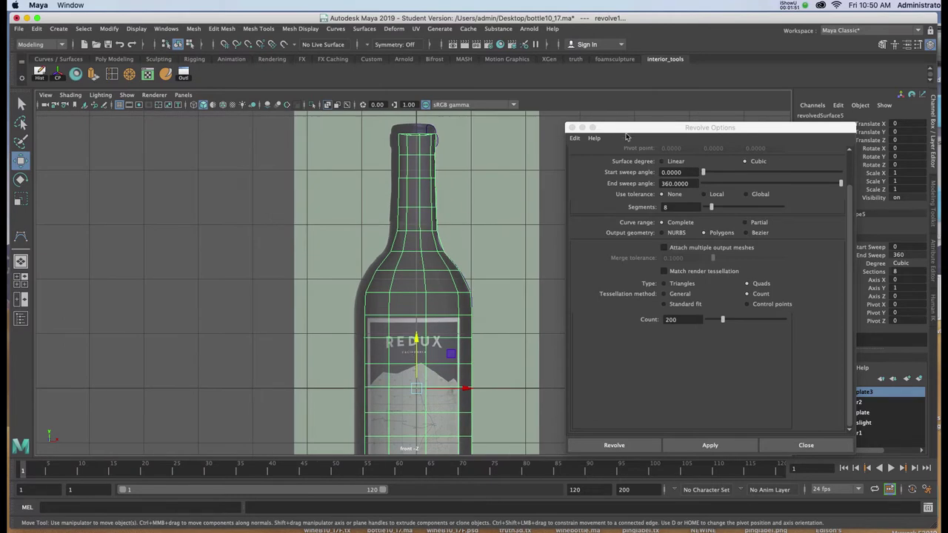
drag(625, 134, 657, 132)
alt+middle_drag(492, 281, 499, 229)
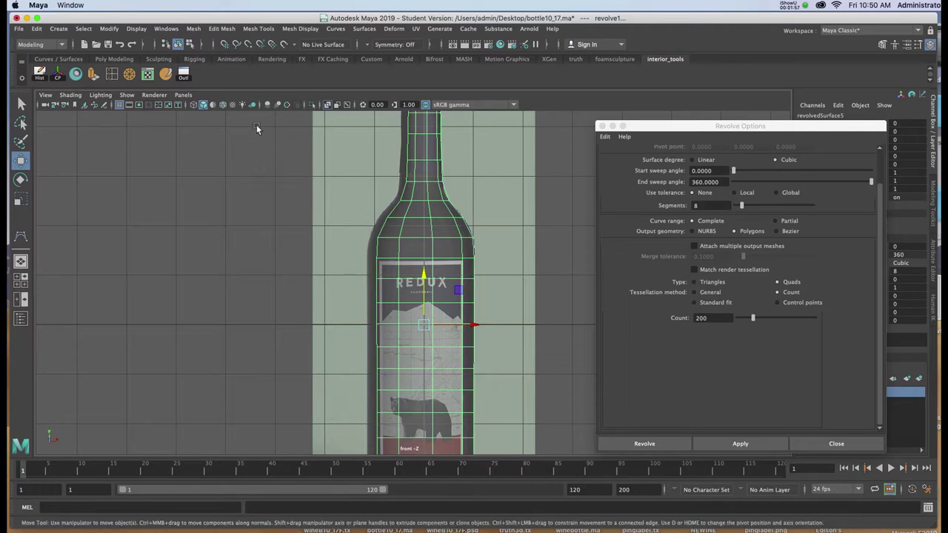
- Toggle X-ray display on and off to compare the revolved bottle with the reference image
click(331, 108)
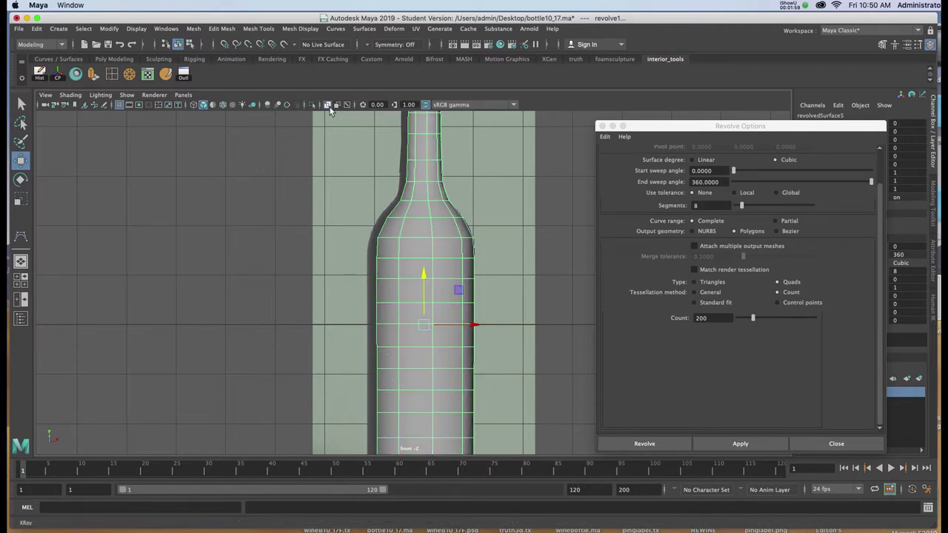
click(329, 108)
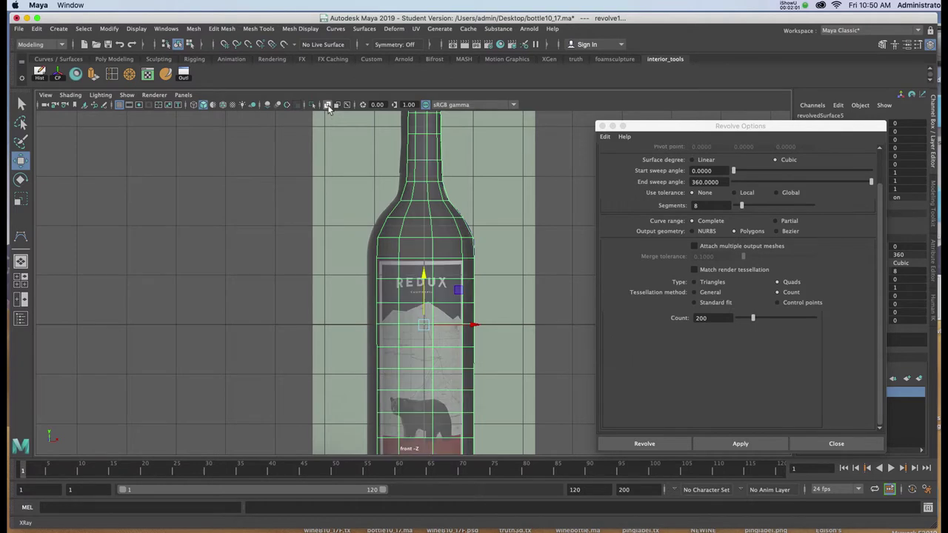
click(330, 108)
click(327, 105)
click(328, 105)
scroll(366, 185, down, 4)
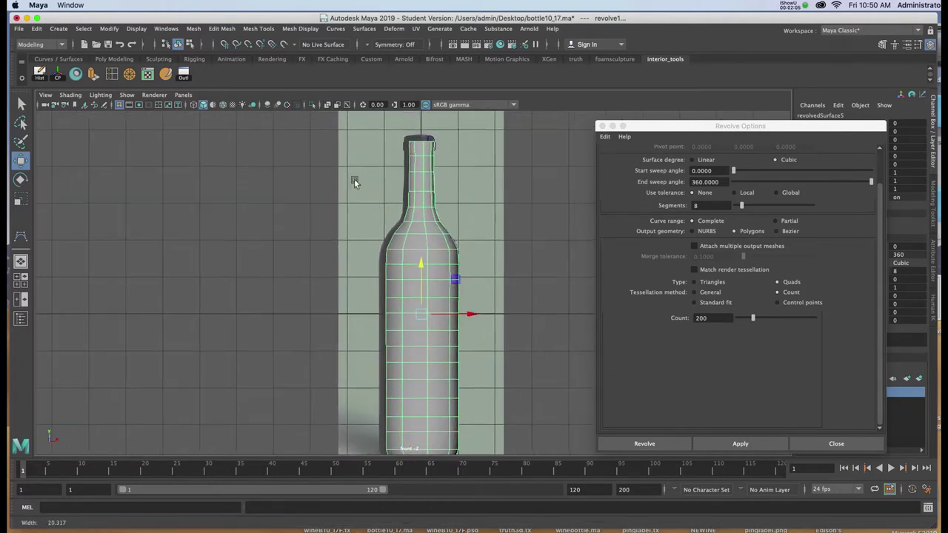
- Adjust the revolved bottle and profile curve sideways, leaving the bottle at Translate X -0.056, and turn on X-ray display
drag(461, 293, 444, 270)
click(450, 221)
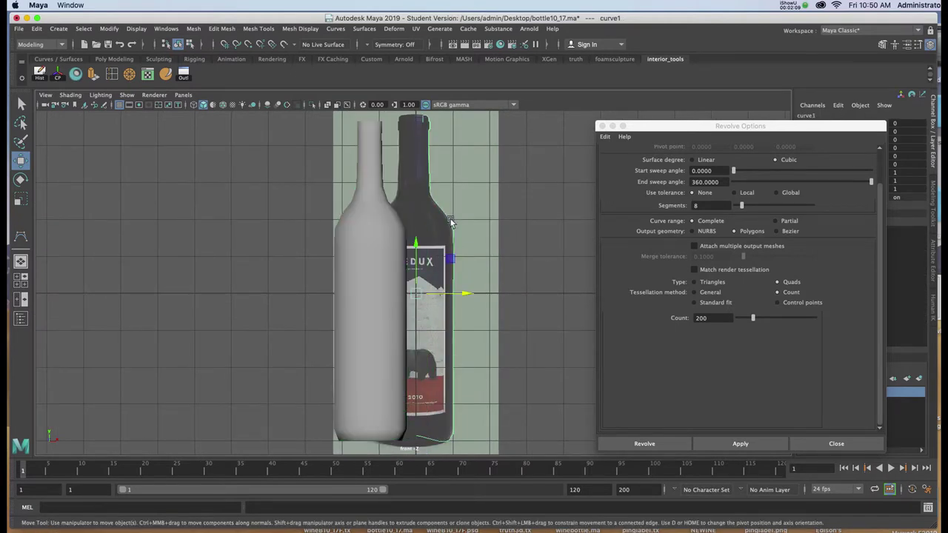
drag(465, 294, 459, 297)
click(378, 293)
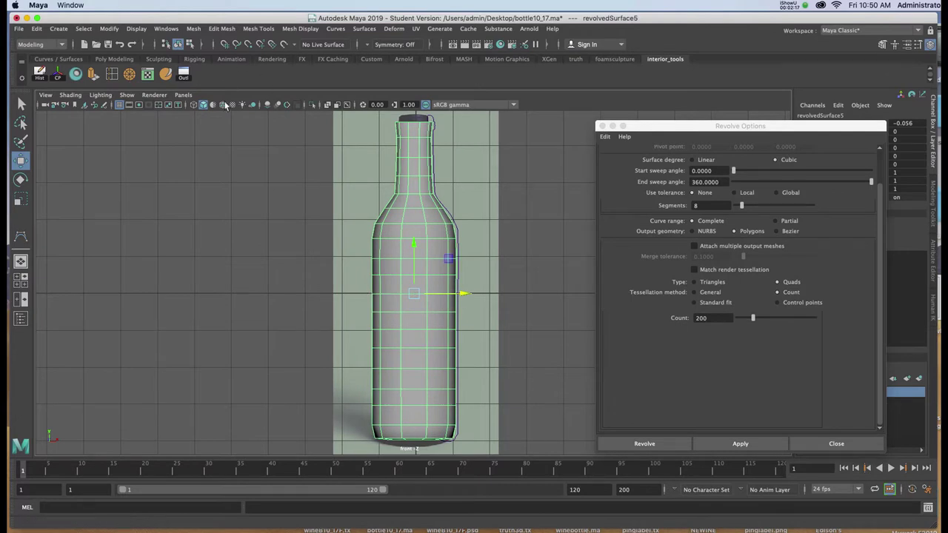
click(327, 105)
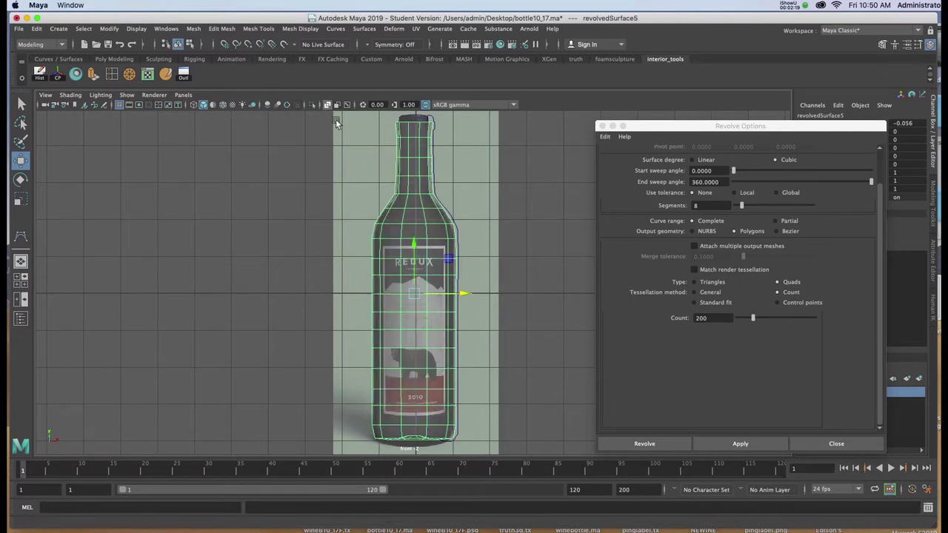
- Preview the bottle with mesh smoothing and compare its neck, shoulder and mouth with the reference image
scroll(384, 295, up, 2)
scroll(385, 294, up, 2)
alt+middle_drag(368, 196, 351, 266)
alt+middle_drag(374, 179, 324, 161)
drag(659, 125, 708, 161)
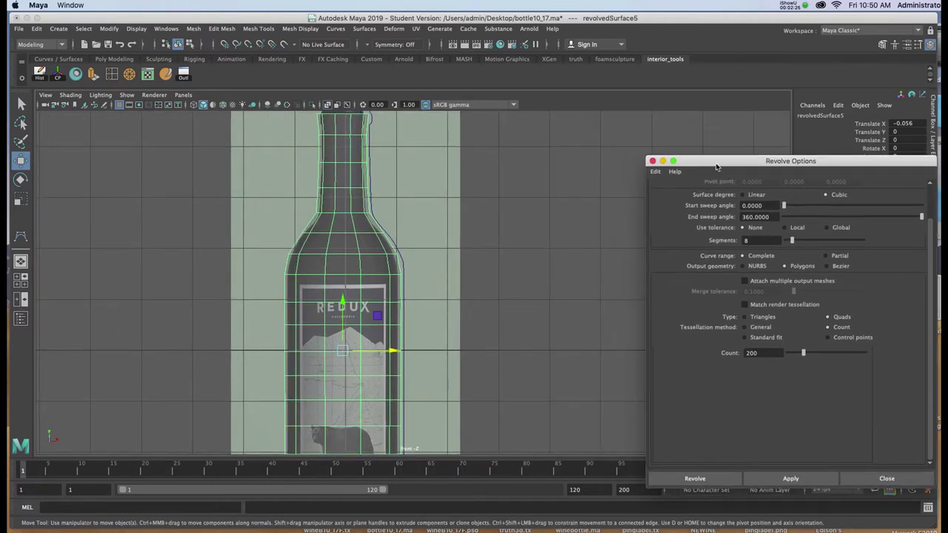
key(3)
alt+middle_drag(318, 237, 333, 222)
alt+right_drag(333, 222, 374, 362)
alt+middle_drag(350, 233, 376, 311)
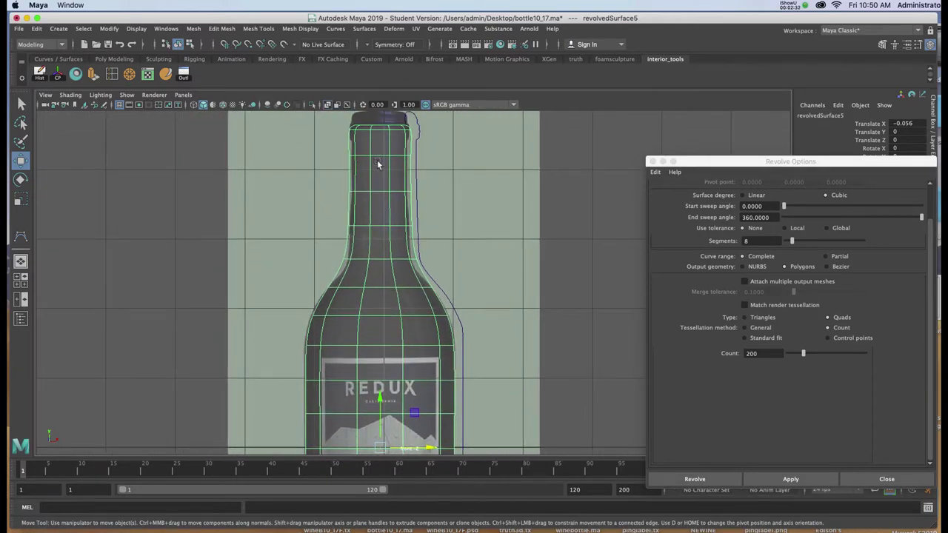
alt+right_drag(383, 181, 365, 175)
alt+middle_drag(366, 177, 364, 173)
alt+right_drag(390, 248, 435, 454)
alt+middle_drag(414, 196, 428, 297)
alt+right_drag(399, 232, 411, 295)
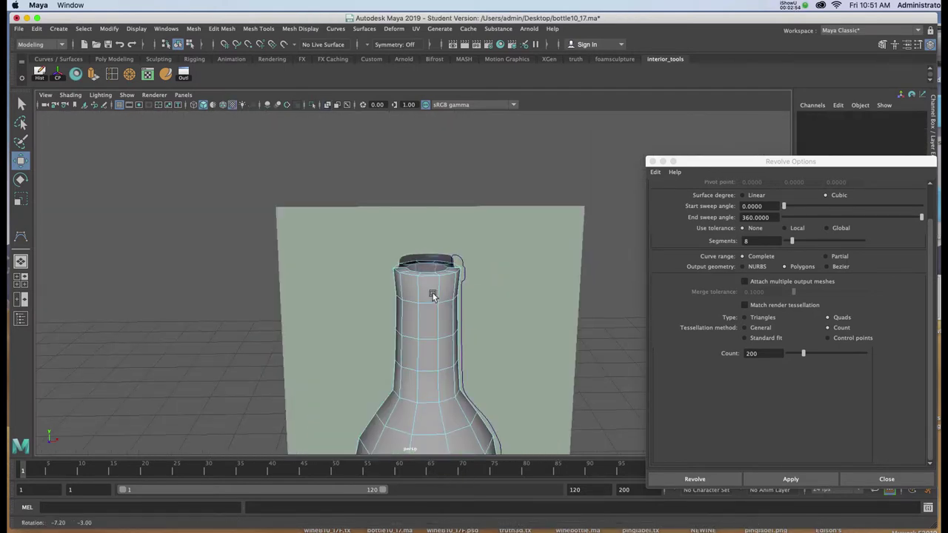
- Select the faces around the bottle's mouth rim and raise them in Y to the top of the reference bottle's lip
mouse_move(433, 296)
alt+mouse_down()
mouse_move(435, 285)
mouse_move(431, 293)
alt+mouse_up()
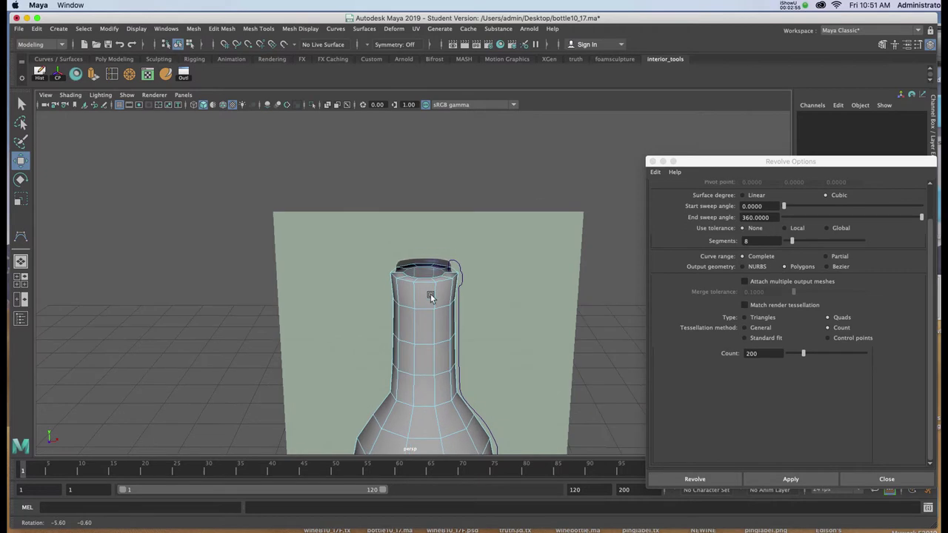
click(427, 268)
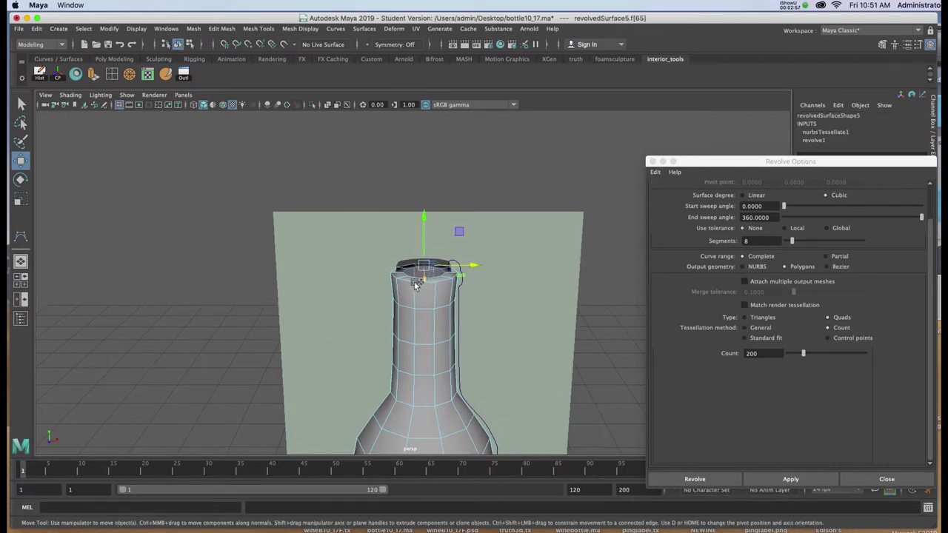
click(442, 280)
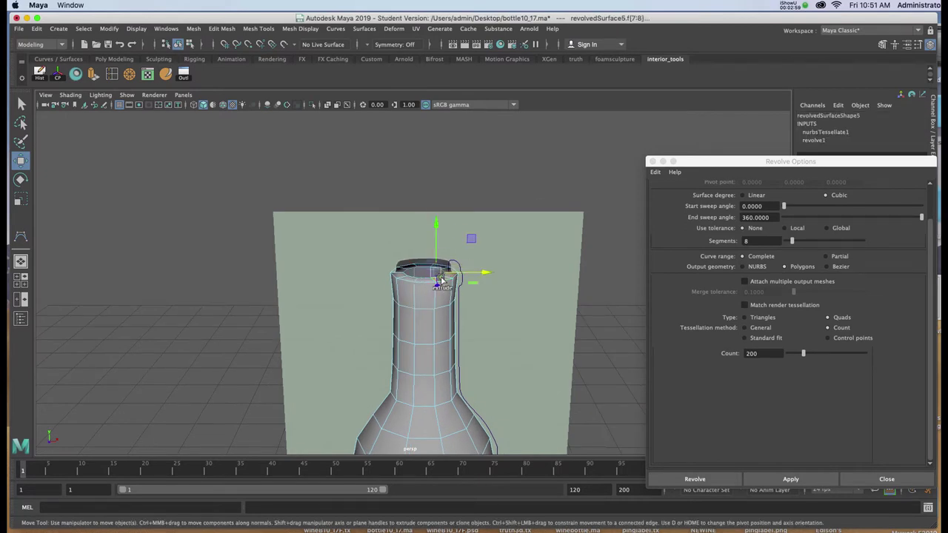
alt+drag(442, 281, 430, 310)
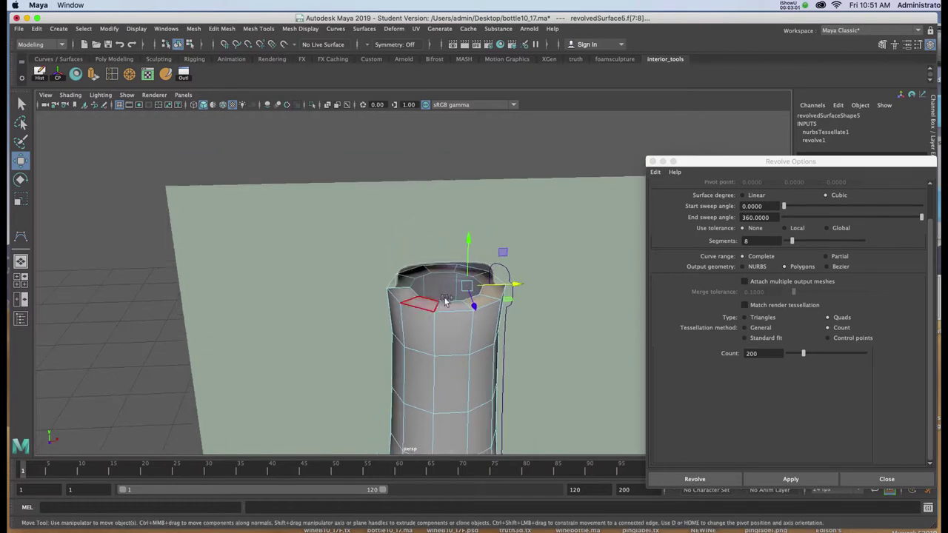
shift+click(451, 306)
shift+click(427, 301)
shift+click(404, 294)
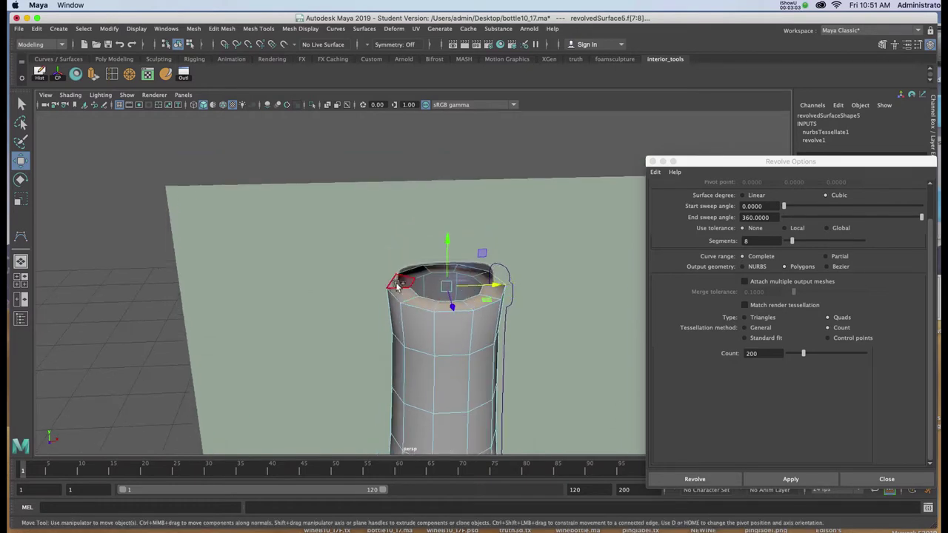
drag(449, 240, 453, 225)
mouse_move(467, 308)
alt+mouse_down()
mouse_move(471, 276)
mouse_move(457, 281)
mouse_move(479, 321)
alt+mouse_up()
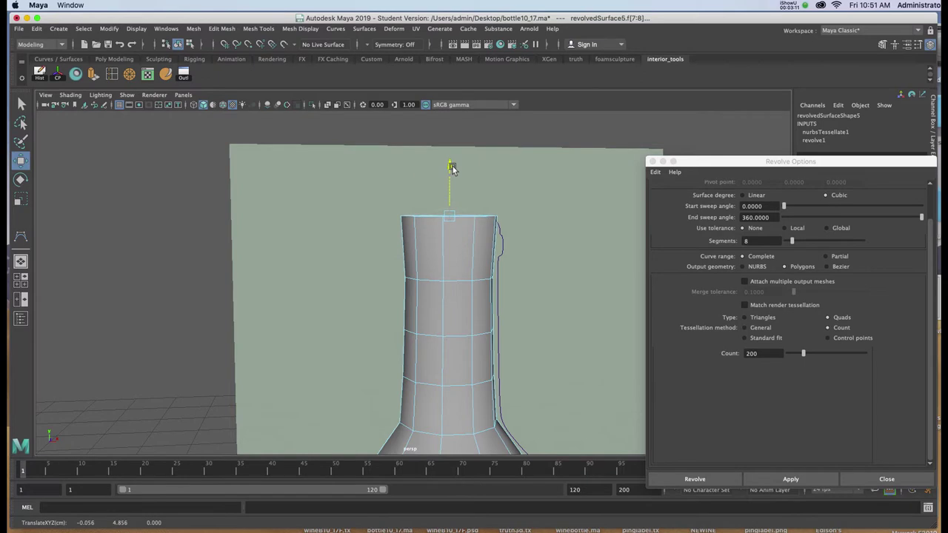
key(space)
key(space)
scroll(324, 228, up, 5)
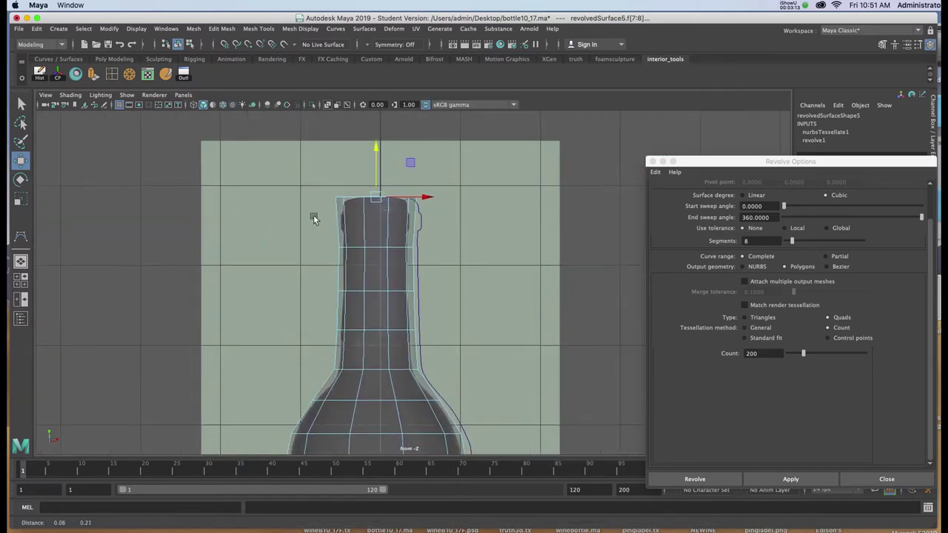
- Inspect the raised mouth and lip against the reference in smooth mesh preview from the front view
scroll(357, 328, up, 2)
click(354, 219)
key(3)
click(377, 228)
click(348, 237)
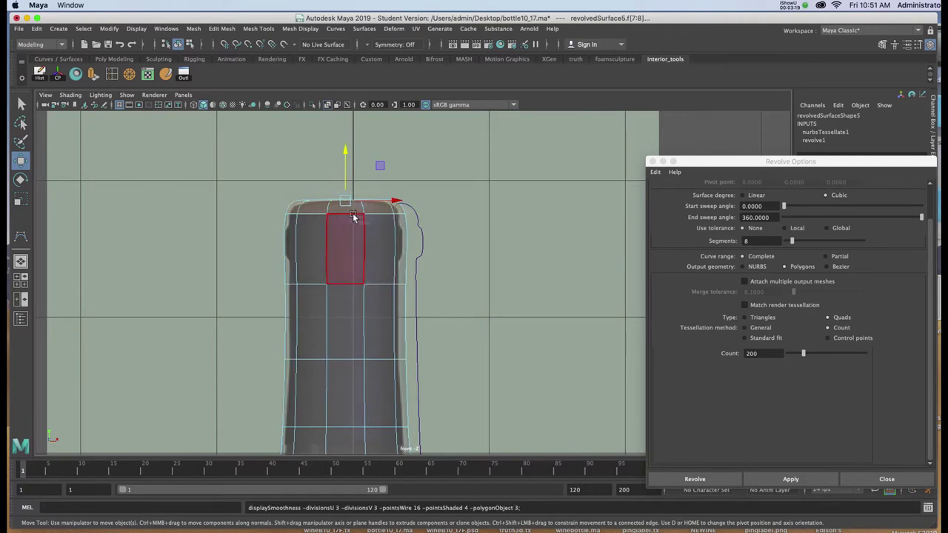
key(F10)
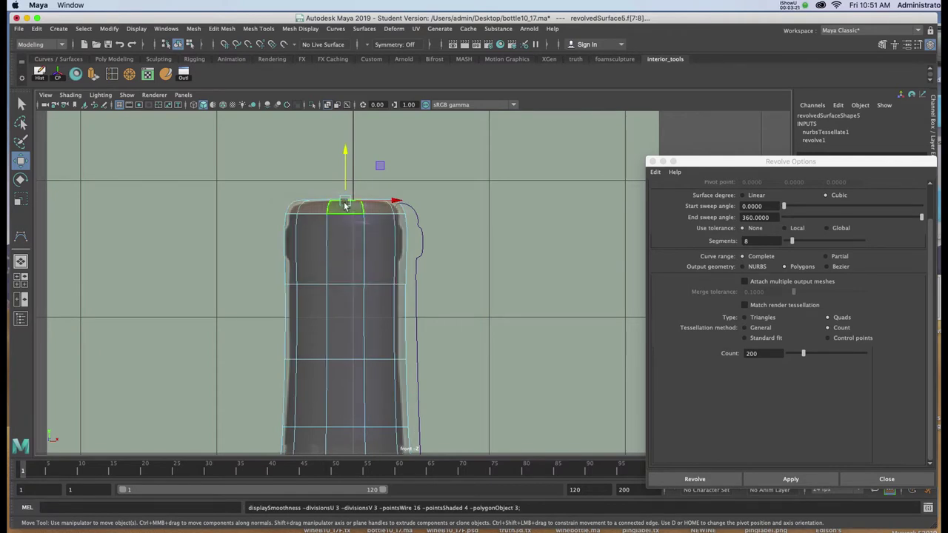
key(F11)
- Insert an edge loop around the bottle's lip just below the rim and scale it outward
key(1)
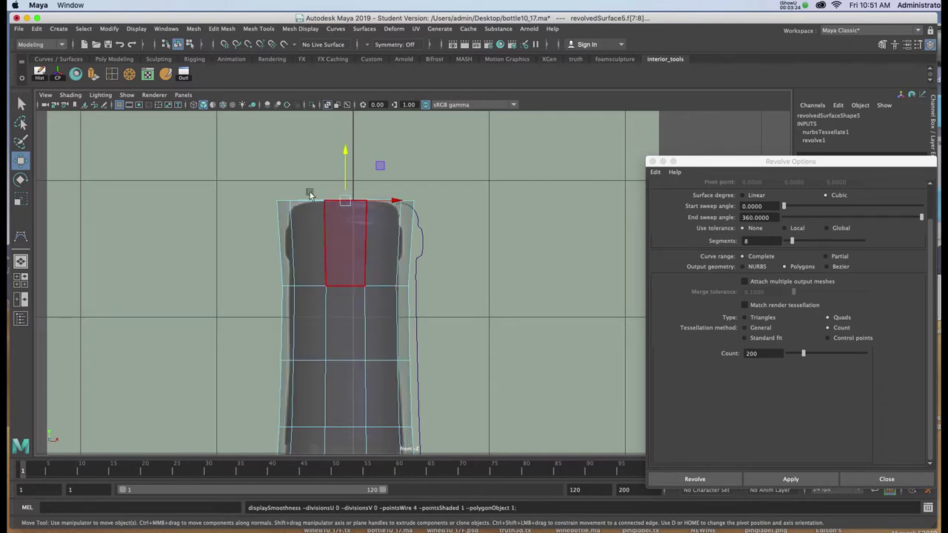
click(111, 74)
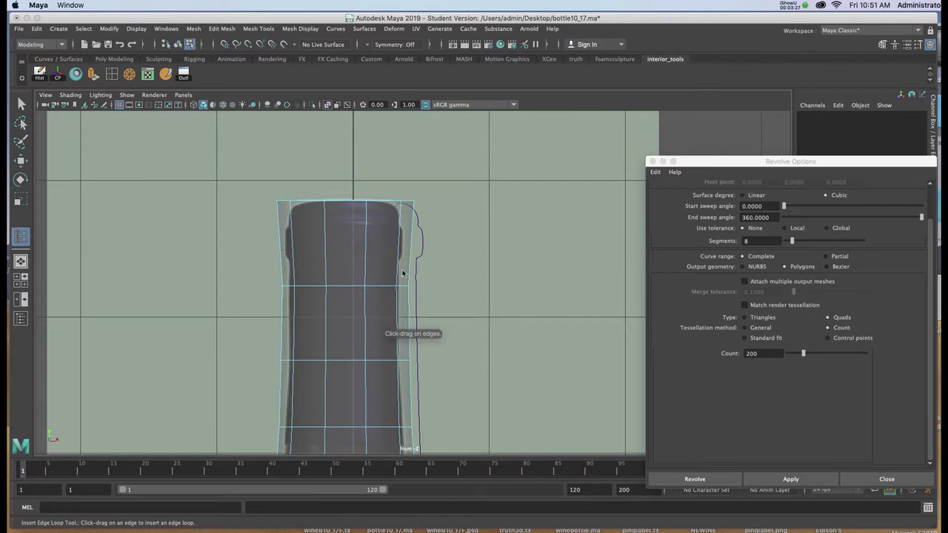
click(400, 225)
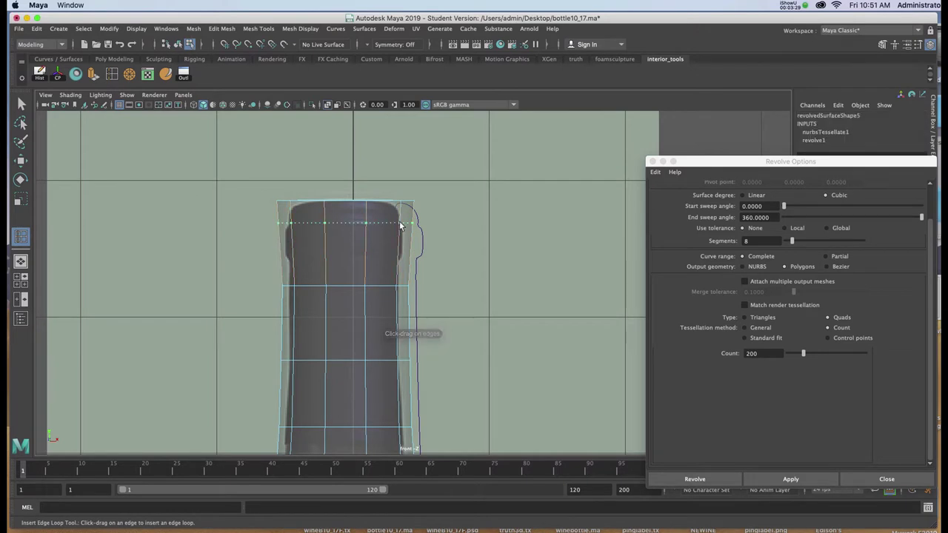
key(r)
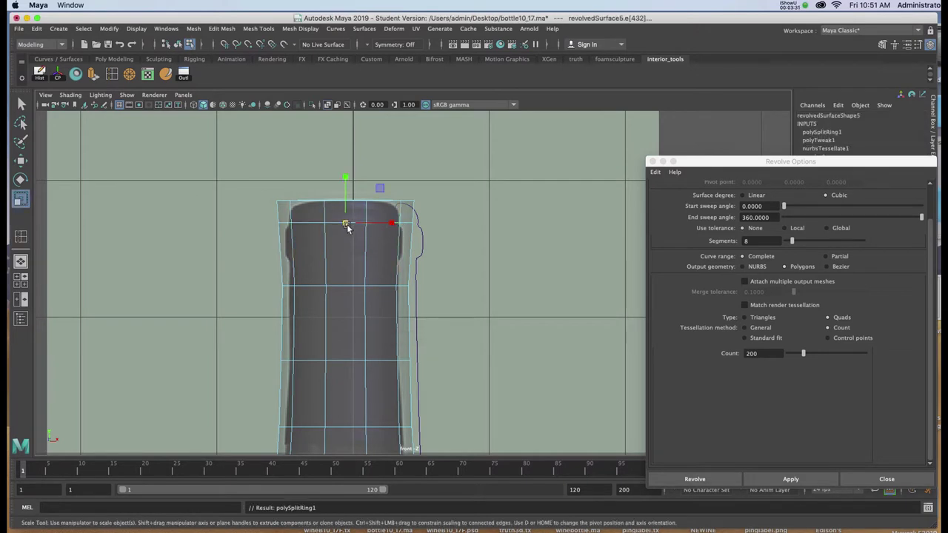
drag(348, 226, 369, 227)
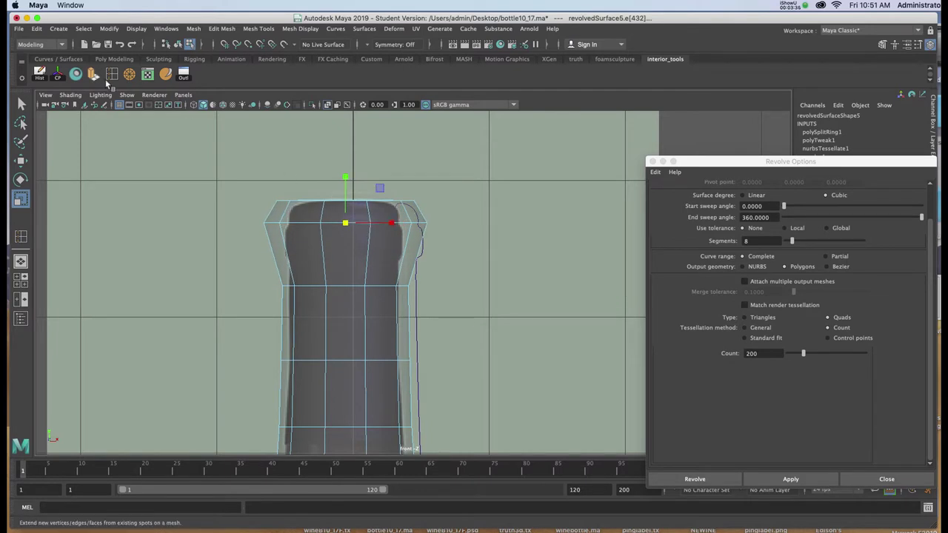
- Insert a second edge loop under the lip and scale it to fit the neck in smooth mesh preview
key(y)
drag(405, 259, 404, 260)
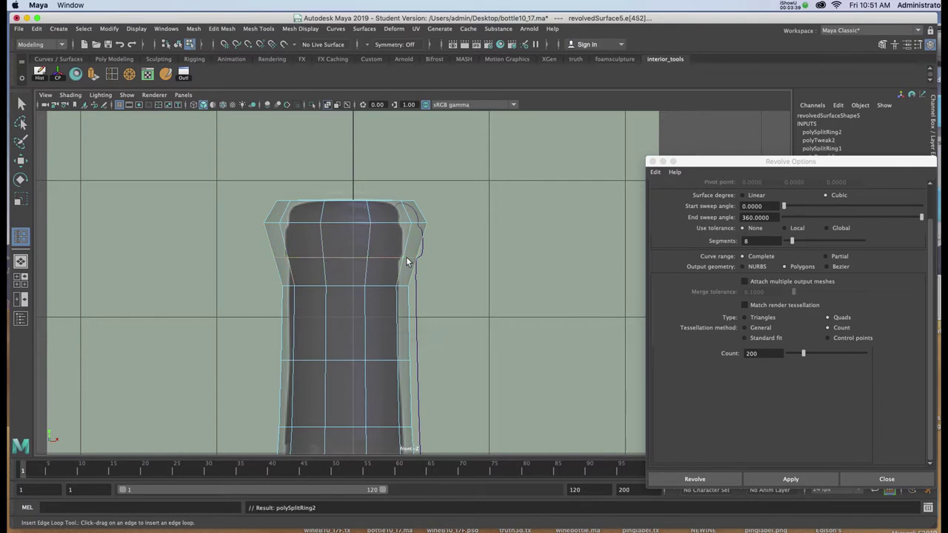
key(r)
drag(344, 257, 362, 261)
key(3)
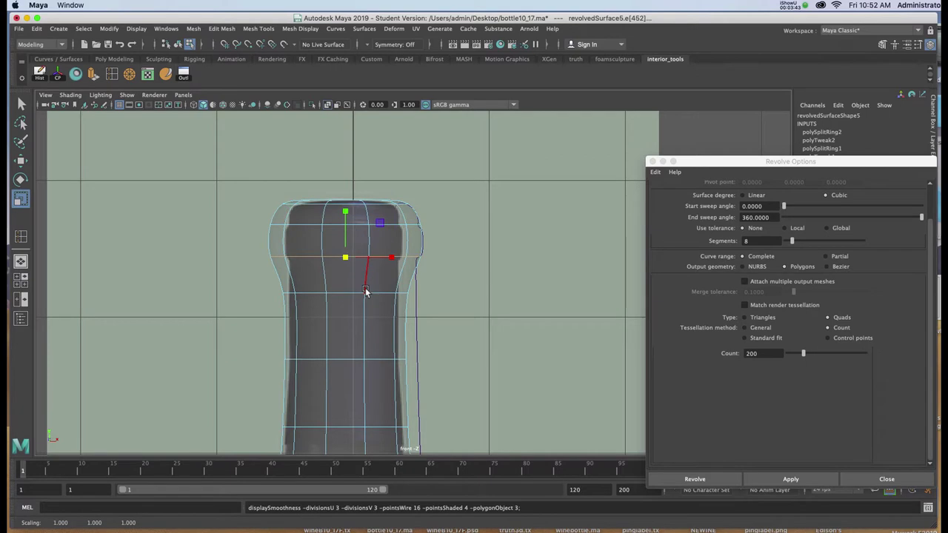
ctrl+drag(350, 259, 327, 260)
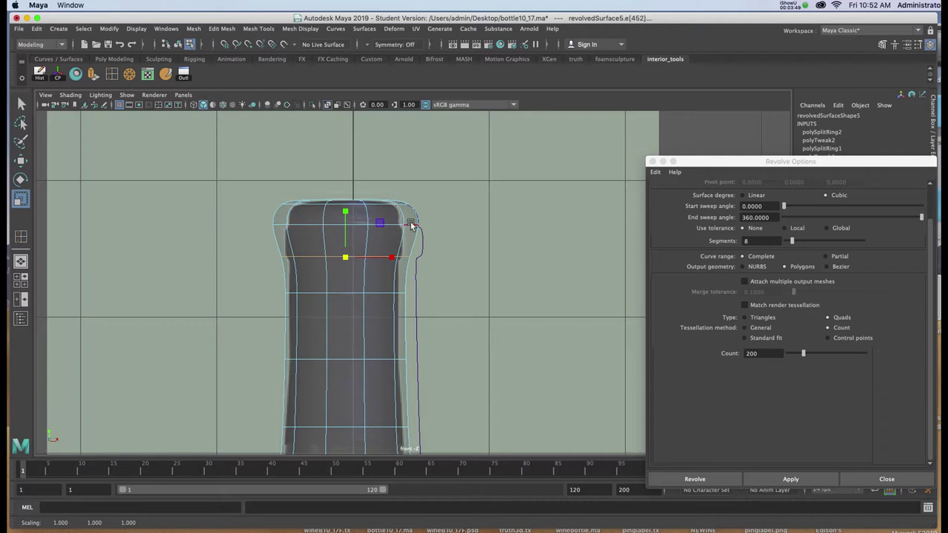
- Select the upper edge loop of the lip and scale it inward to match the reference, checking it in smooth preview
key(1)
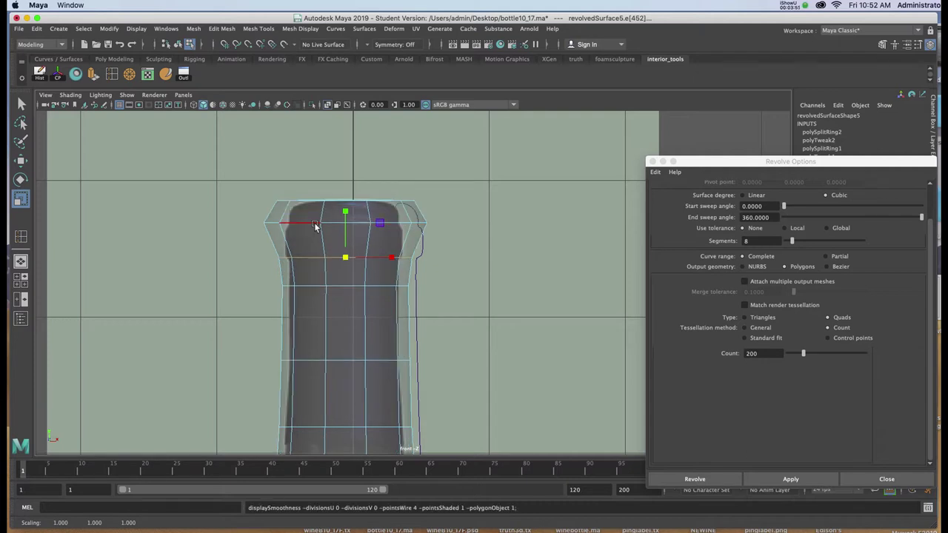
right_click(311, 226)
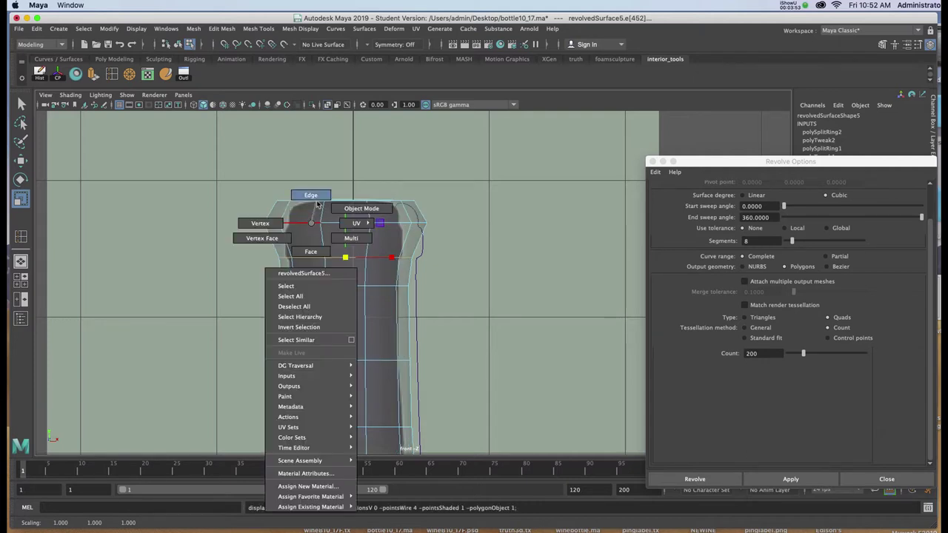
click(315, 197)
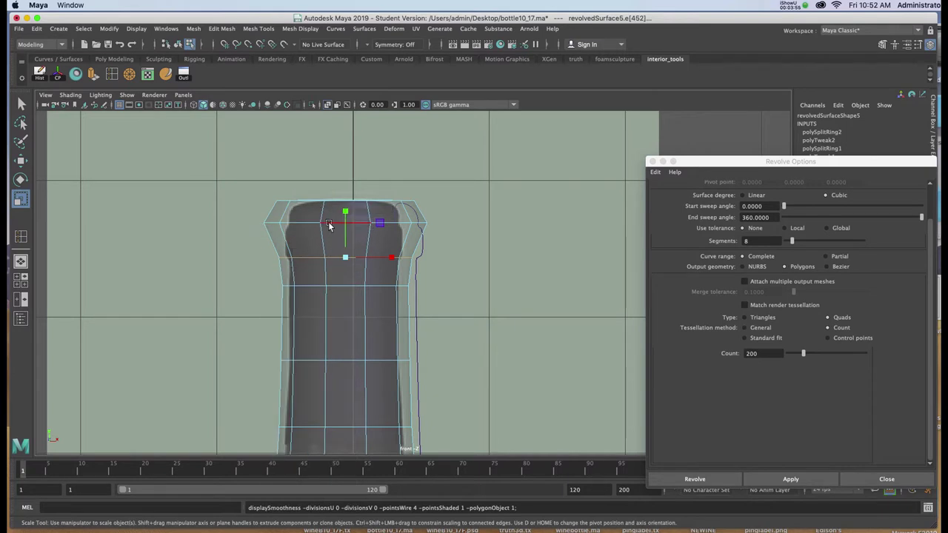
double_click(328, 222)
mouse_move(343, 225)
mouse_down()
mouse_move(321, 225)
mouse_move(328, 248)
mouse_move(331, 222)
mouse_move(343, 223)
mouse_up()
key(3)
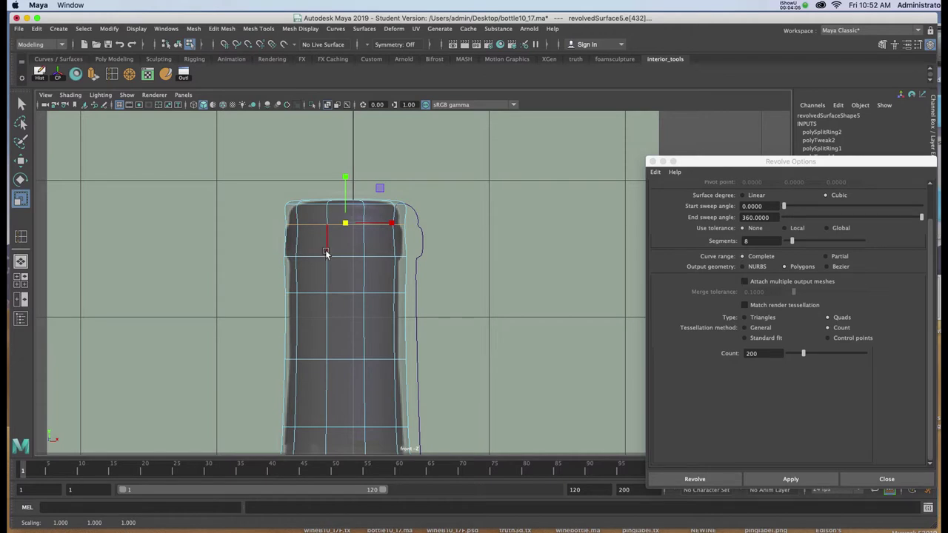
- Inspect the bottle's neck, shoulder and body against the reference in the front and perspective views
alt+middle_drag(410, 293, 391, 225)
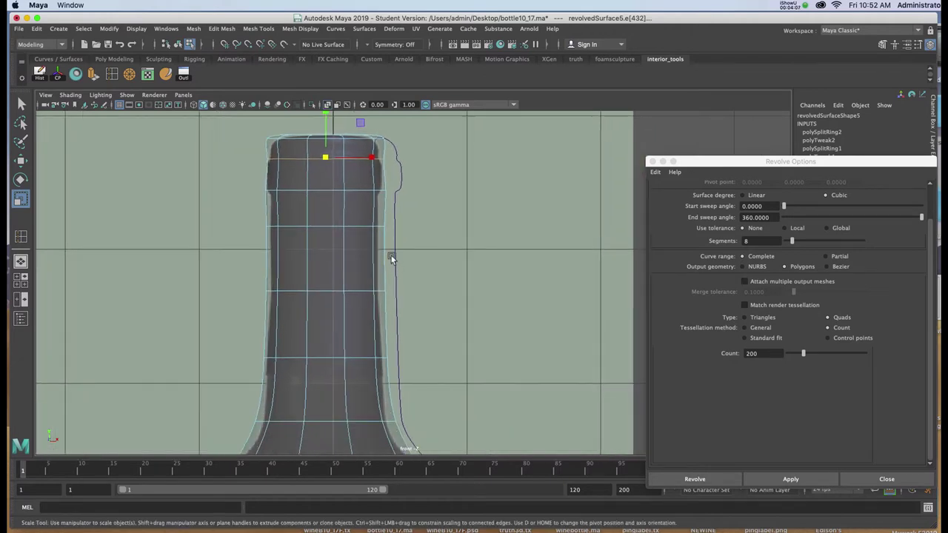
scroll(419, 263, down, 3)
alt+middle_drag(427, 265, 411, 226)
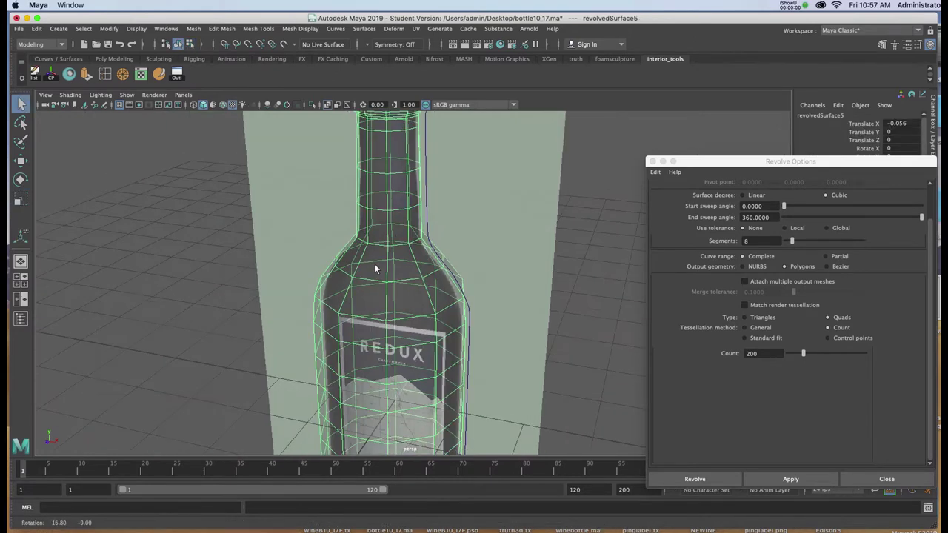
alt+drag(377, 265, 400, 316)
alt+middle_drag(400, 316, 382, 224)
alt+drag(355, 243, 372, 208)
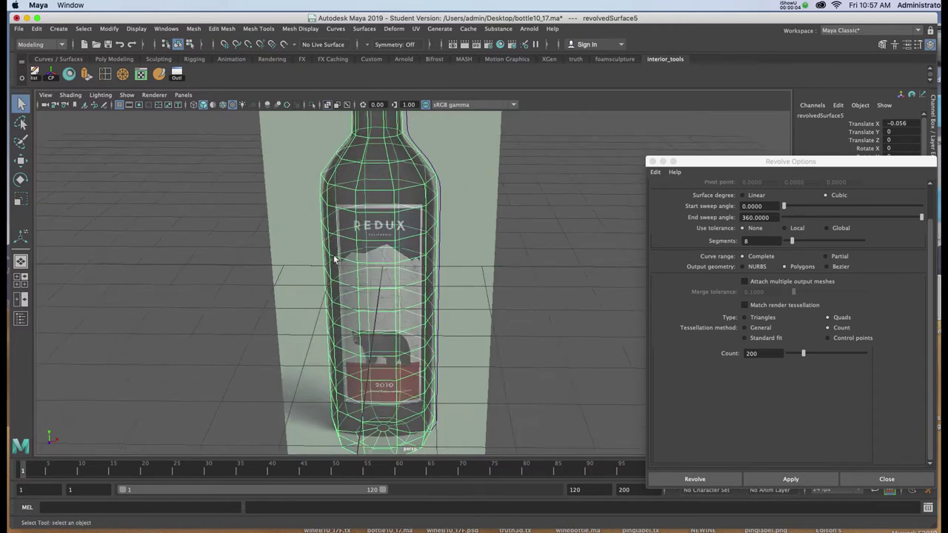
alt+drag(418, 231, 392, 232)
- Apply Smooth to the bottle mesh with 1 division level, exponential divisions and the OpenSubdiv Catmull-Clark subdivision type
key(space)
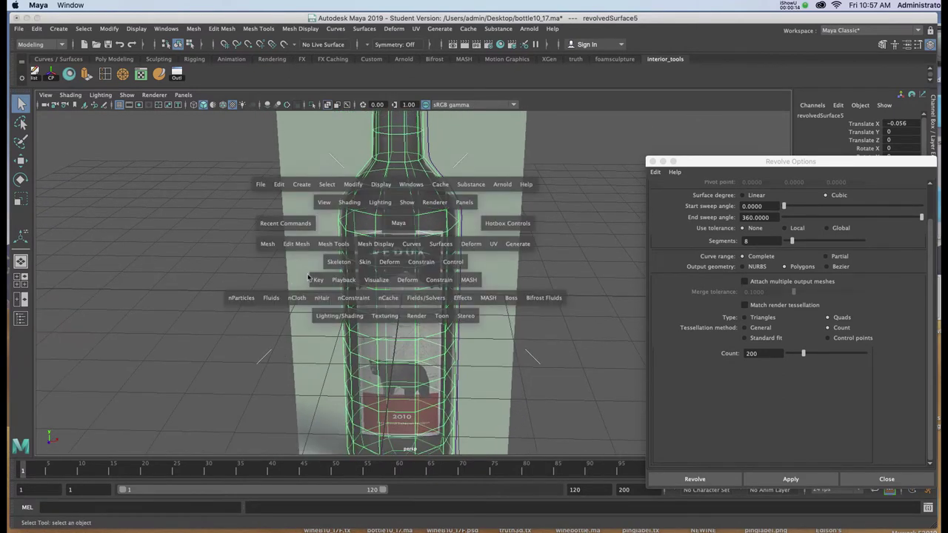
click(269, 248)
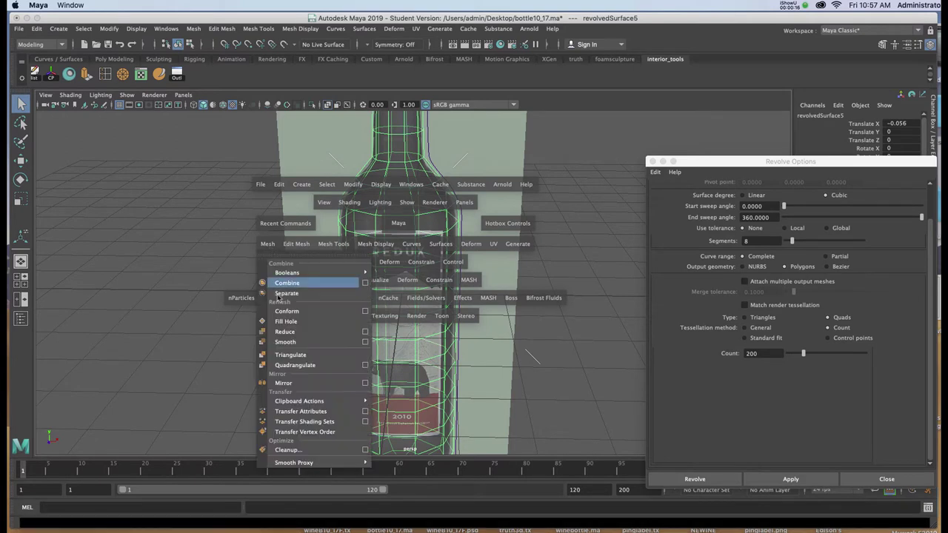
click(370, 343)
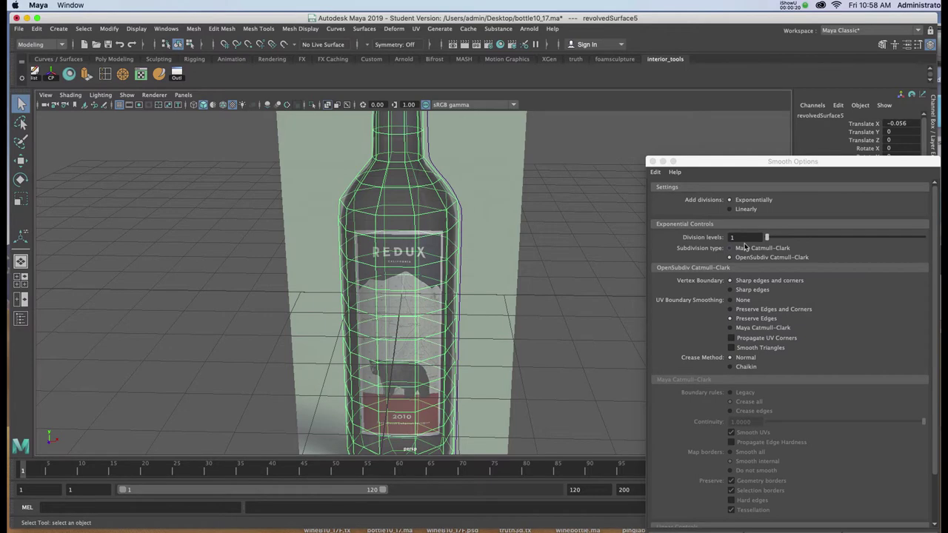
click(792, 530)
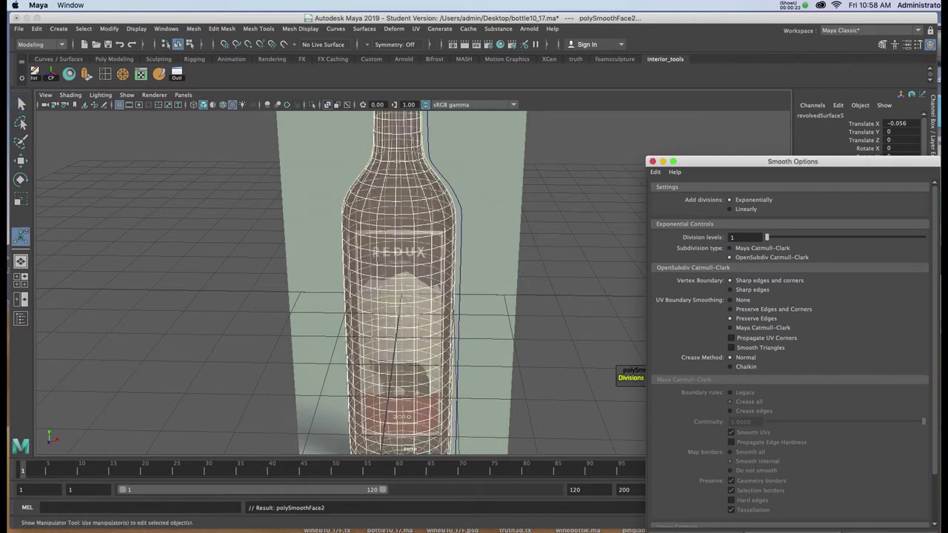
click(651, 162)
- Return the smoothed bottle to object mode, reselect it and delete its construction history
right_drag(440, 197, 474, 183)
click(202, 176)
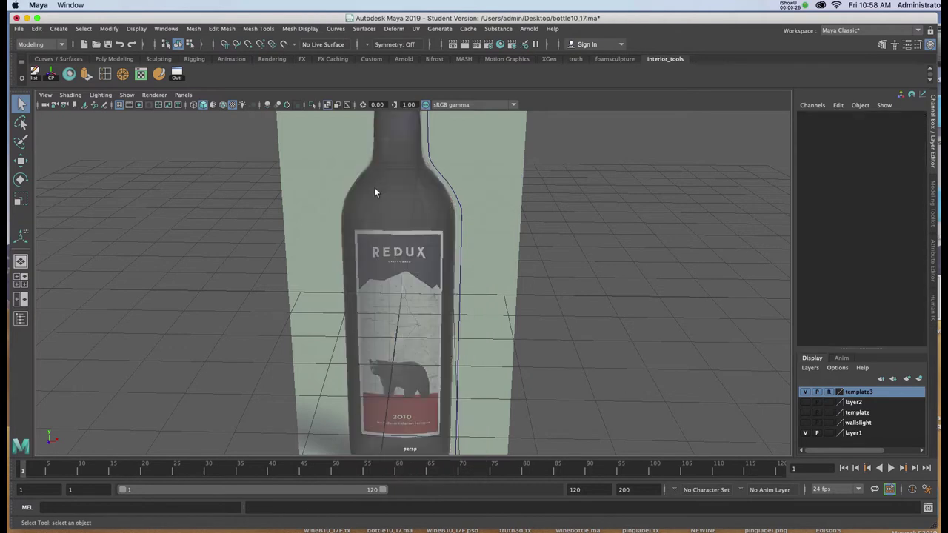
click(374, 189)
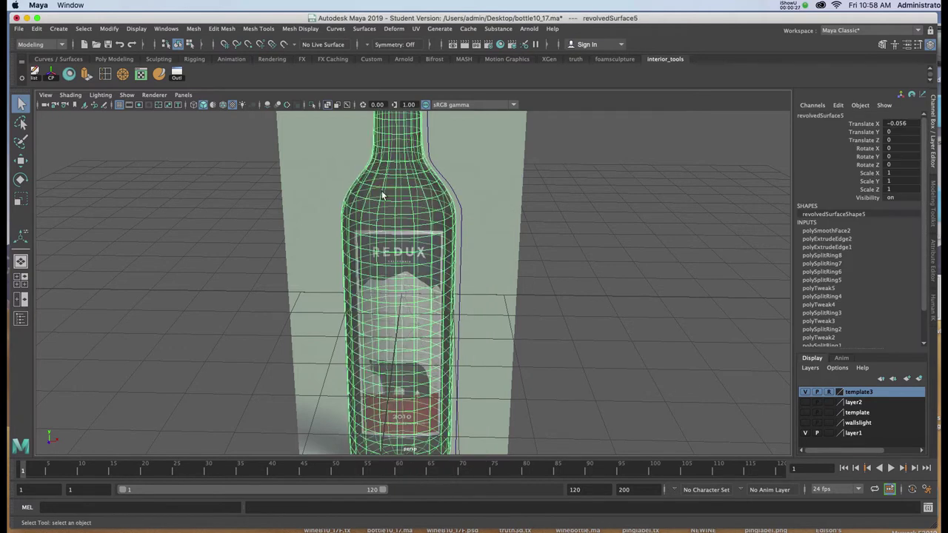
click(36, 74)
- Assign a new Arnold aiStandardSurface material to the bottle and name it bottle
right_drag(395, 194, 418, 454)
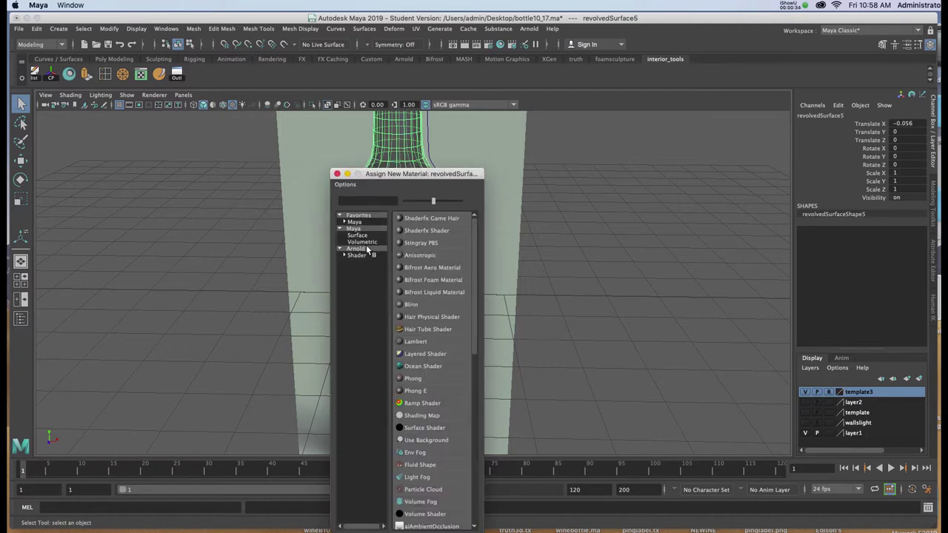
click(357, 248)
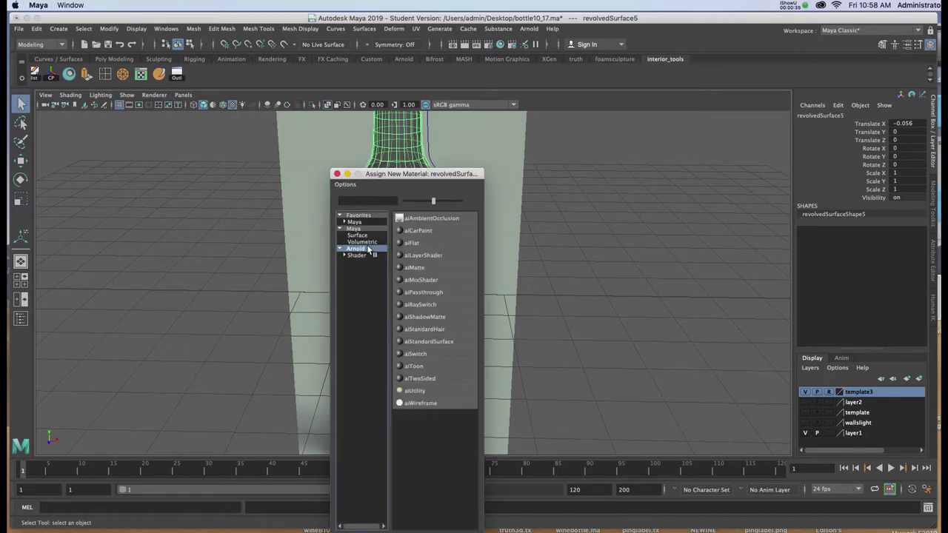
click(423, 342)
click(882, 113)
double_click(806, 138)
text(bottle)
key(Return)
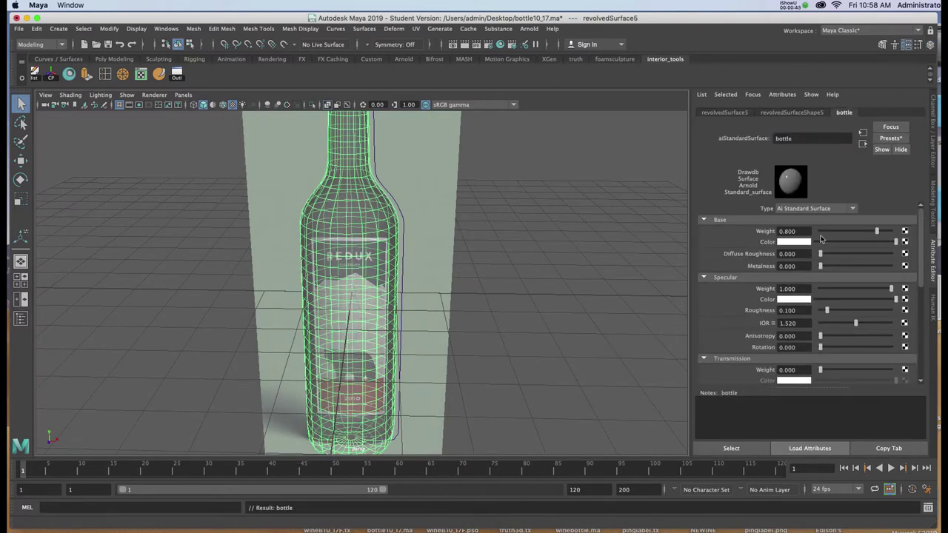
- Set the bottle material's base weight to 0.000 and its base color to black
drag(826, 235, 816, 234)
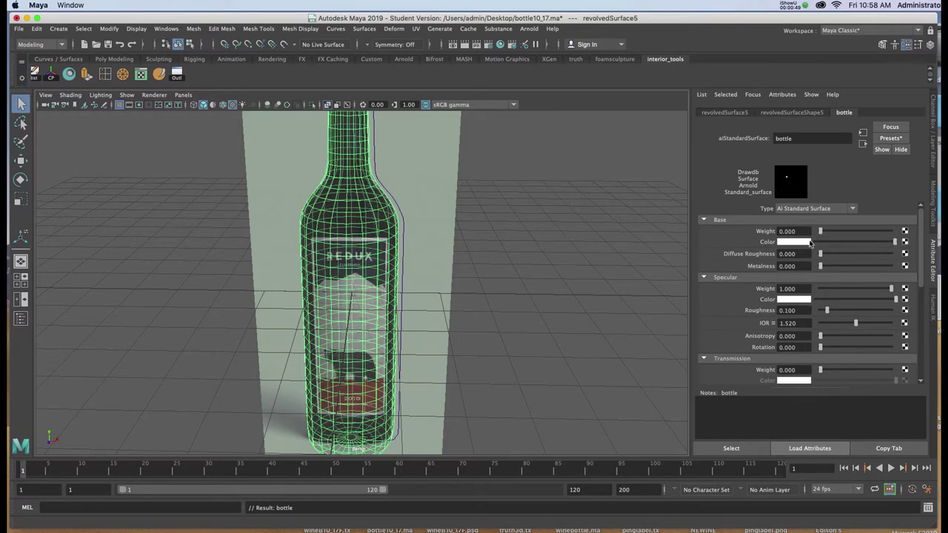
drag(802, 242, 800, 243)
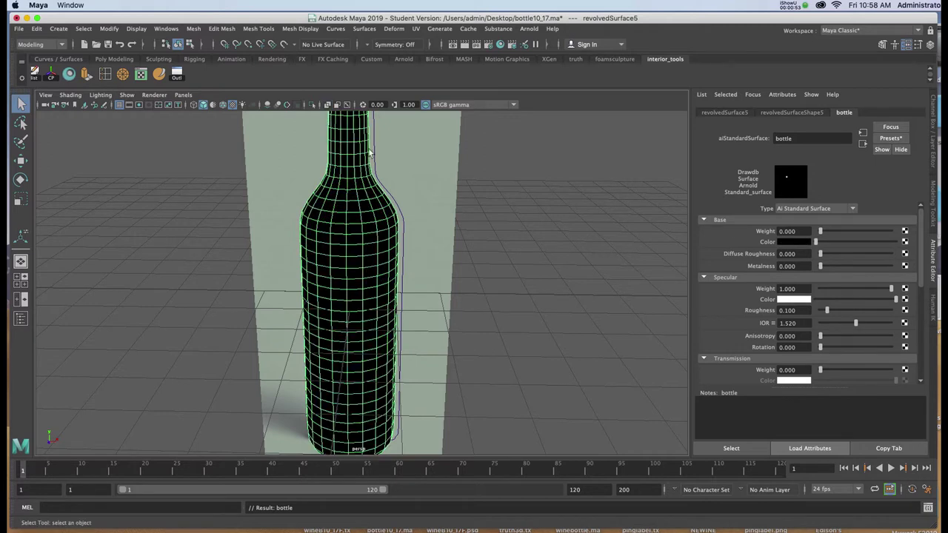
mouse_move(518, 239)
alt+mouse_down()
mouse_move(469, 237)
mouse_move(512, 249)
alt+mouse_up()
alt+drag(427, 220, 471, 221)
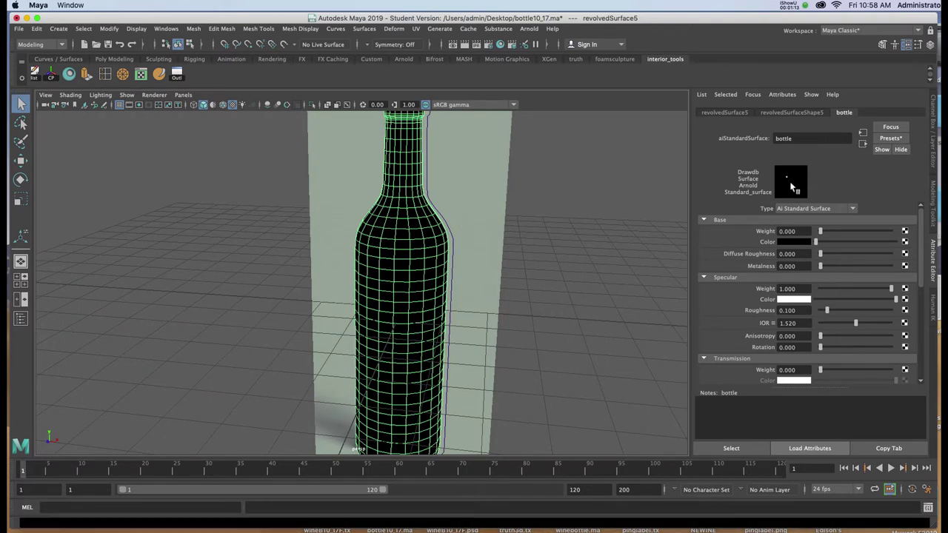
- Hide the template3 reference layer to view the black bottle on its own, and show the layer again
click(932, 124)
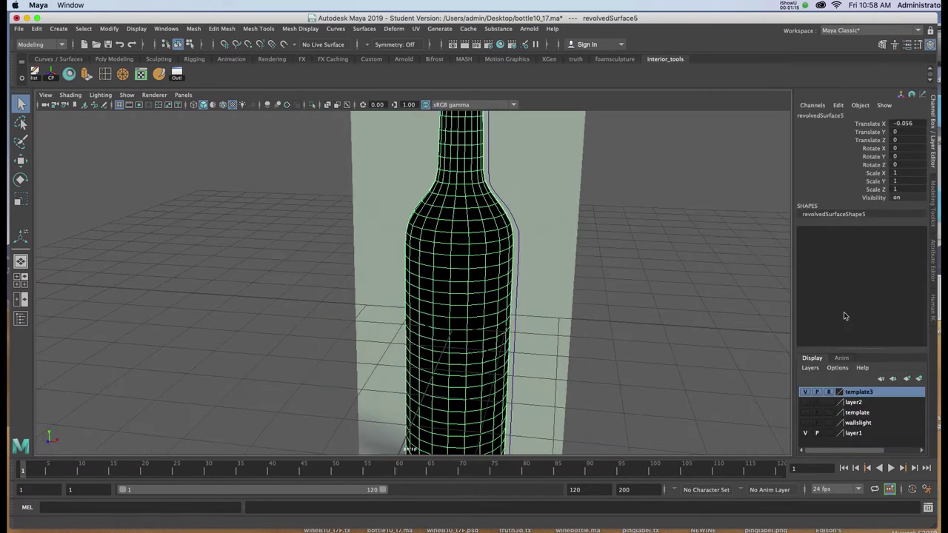
click(804, 392)
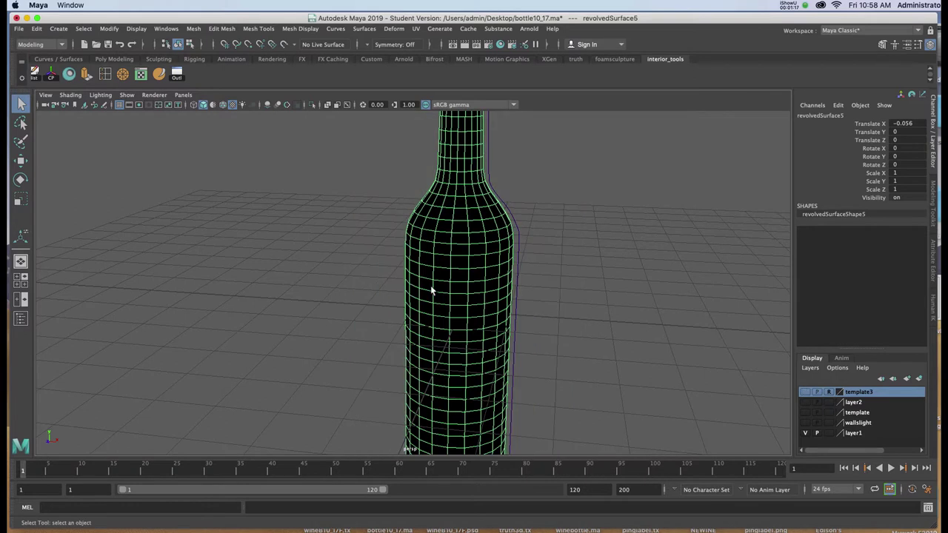
alt+drag(444, 292, 469, 285)
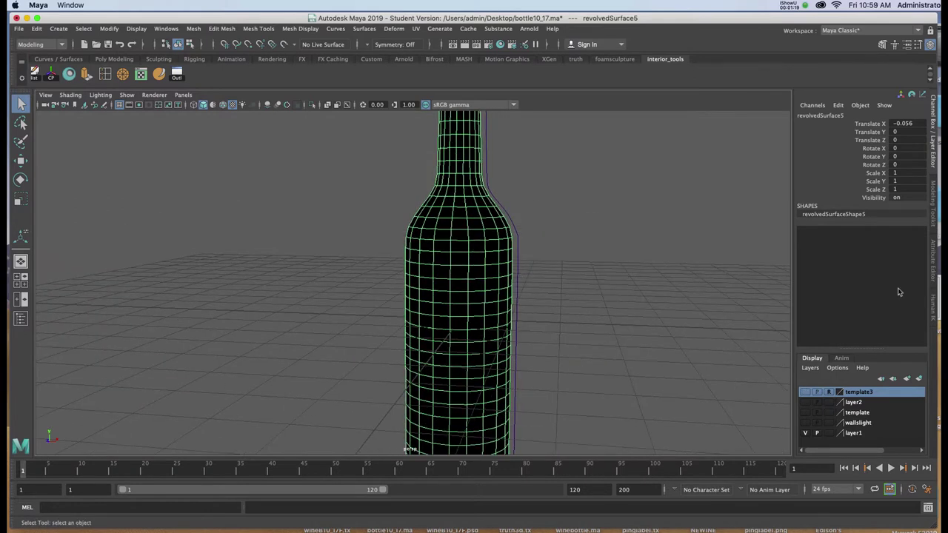
click(805, 392)
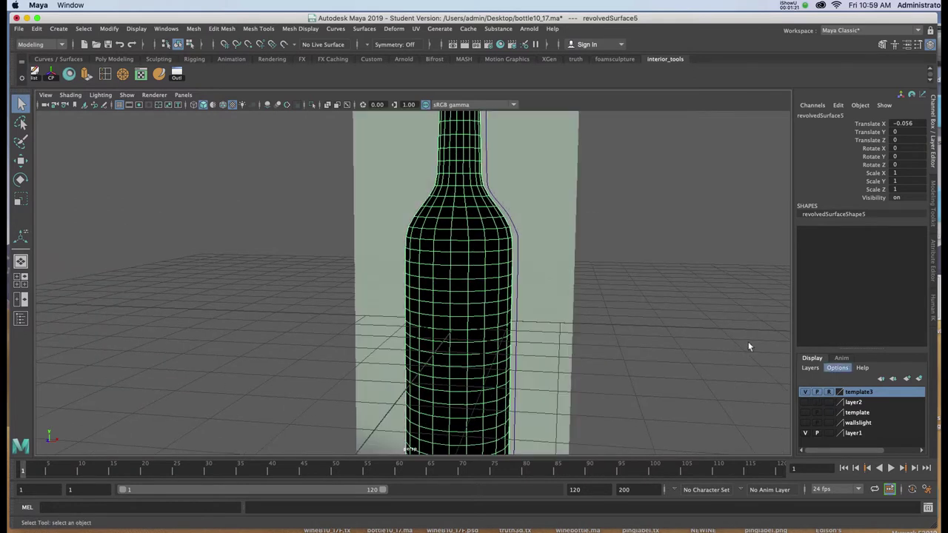
- Turn on X-ray display so the reference label shows through the black bottle
alt+drag(552, 269, 419, 285)
click(327, 105)
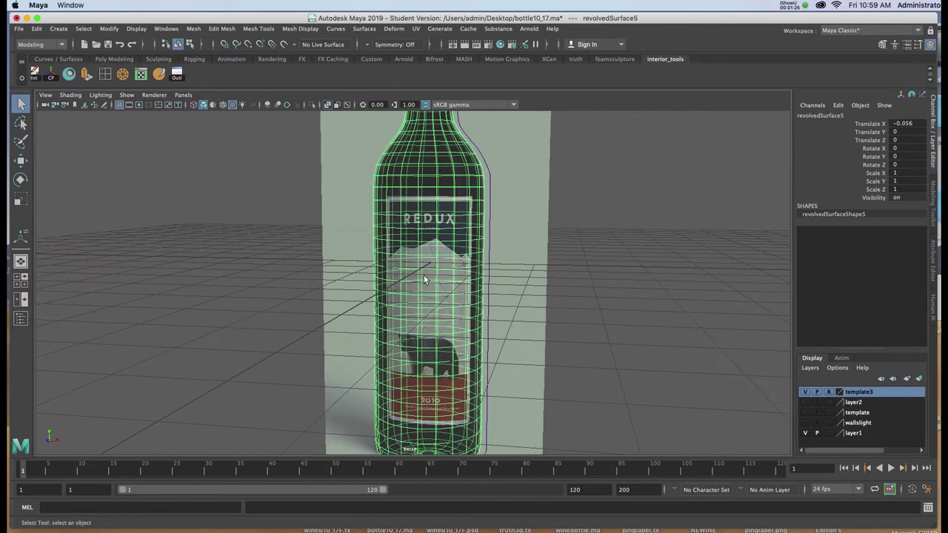
scroll(412, 244, up, 5)
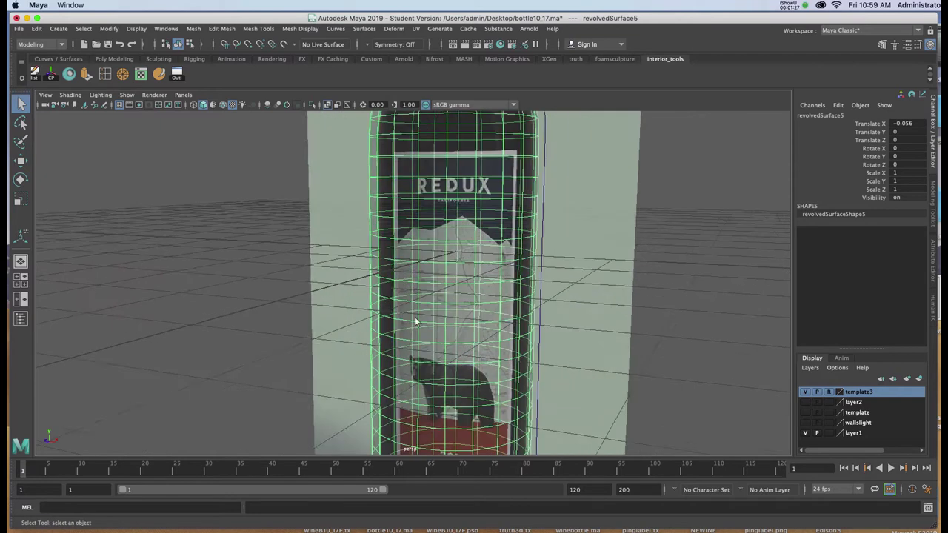
- Examine the REDUX label on the reference from its upper edge to its base, comparing its extent with the bottle's mesh
mouse_move(419, 233)
alt+mouse_down()
mouse_move(447, 222)
mouse_move(427, 230)
alt+mouse_up()
alt+drag(472, 258, 467, 262)
scroll(413, 244, up, 3)
alt+drag(406, 237, 464, 279)
alt+right_drag(464, 279, 431, 226)
alt+drag(472, 268, 474, 283)
alt+middle_drag(488, 300, 484, 273)
alt+drag(425, 269, 468, 264)
alt+right_drag(423, 272, 448, 323)
alt+drag(445, 260, 437, 259)
alt+middle_drag(436, 259, 436, 259)
alt+drag(436, 257, 431, 277)
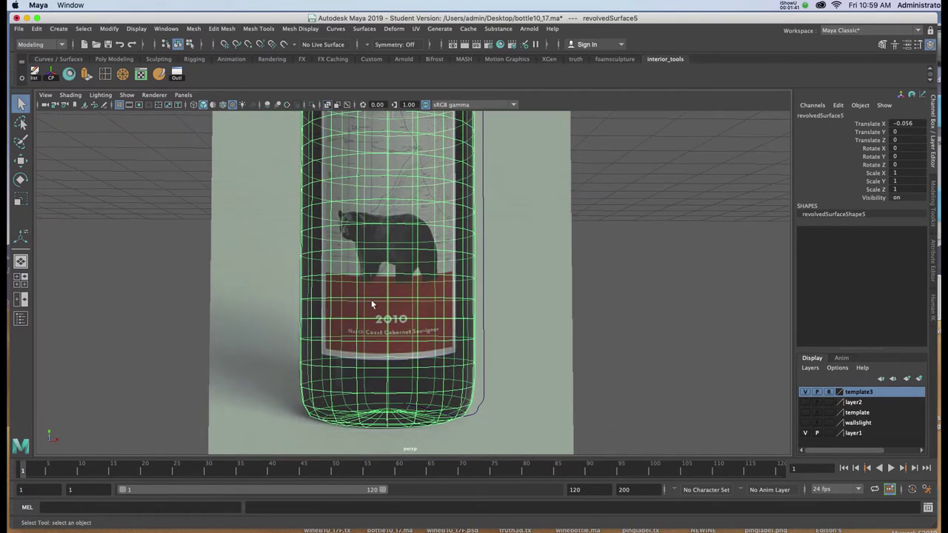
alt+drag(422, 205, 376, 214)
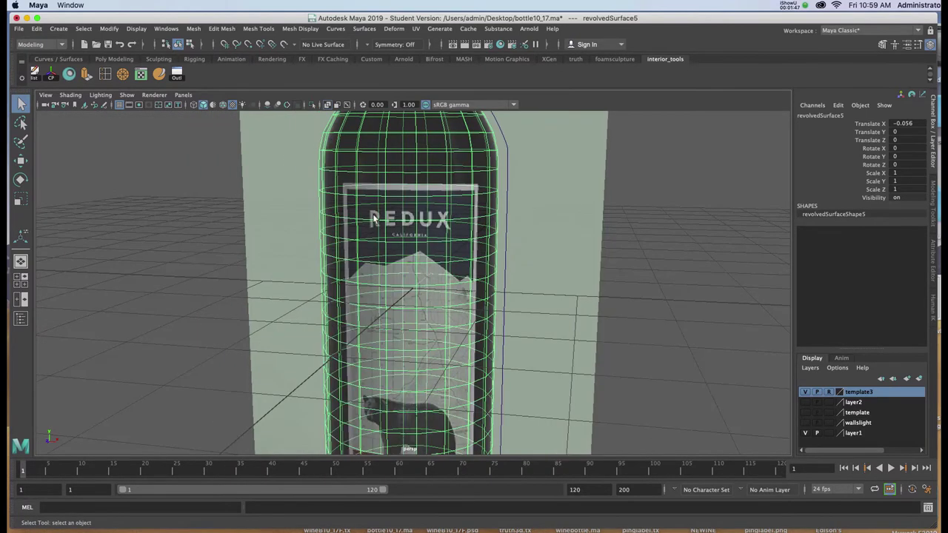
- Switch the bottle to face selection and select the row of faces spanning the REDUX lettering on the label
right_click(374, 214)
right_drag(374, 221, 374, 240)
alt+drag(336, 238, 328, 212)
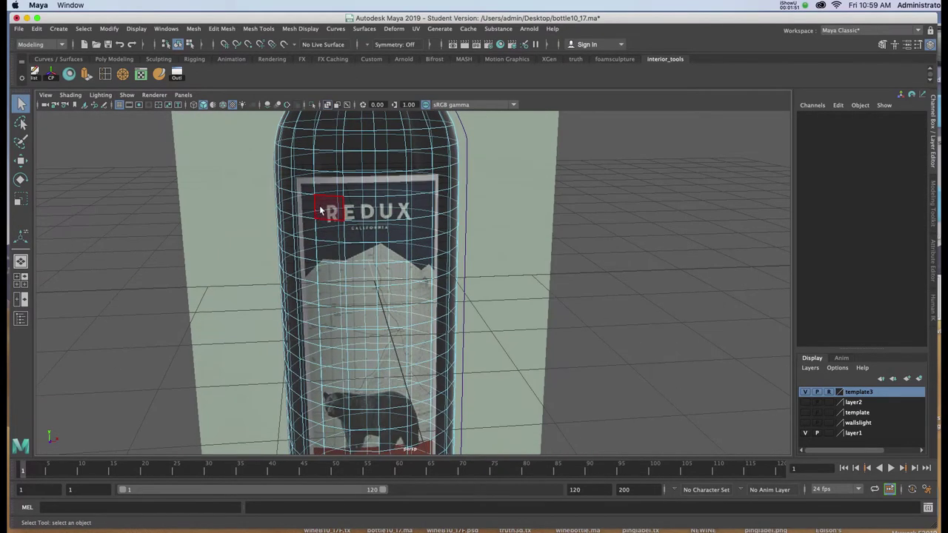
click(324, 211)
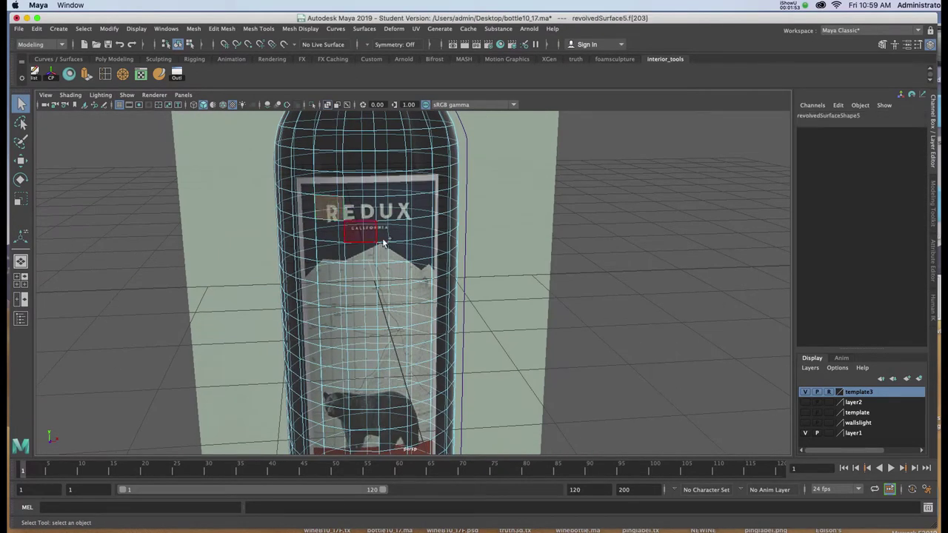
shift+double_click(418, 213)
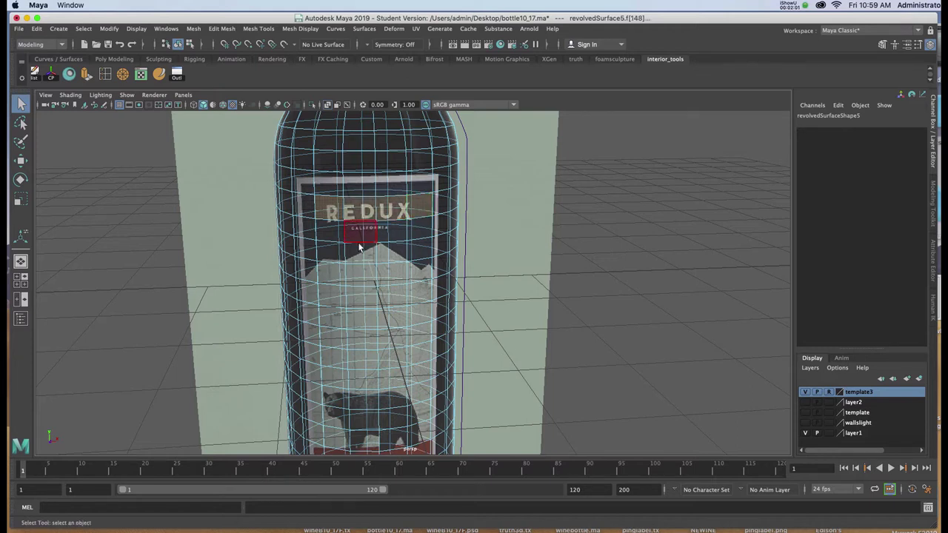
- Extend the face selection column by column down to the label's lower edge, covering its left and middle columns
alt+drag(358, 262, 374, 238)
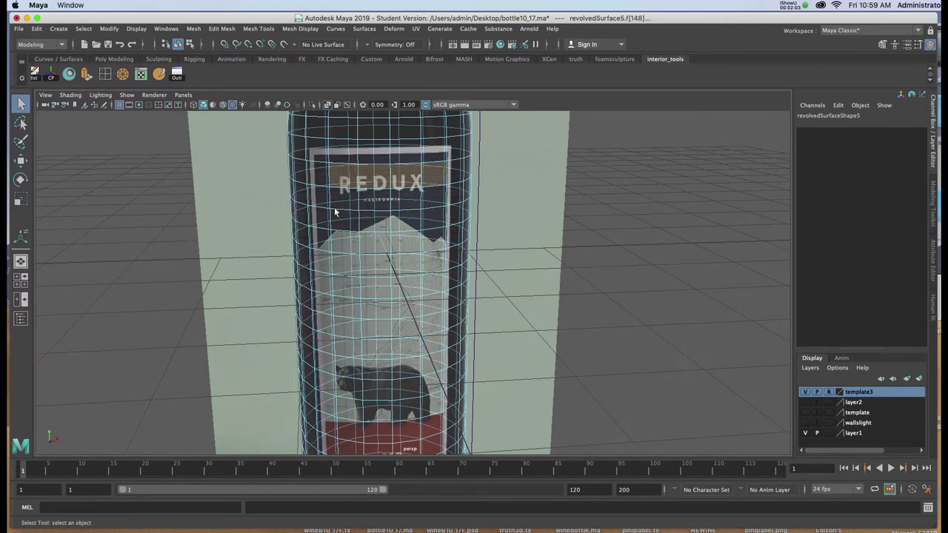
alt+drag(342, 199, 358, 274)
alt+drag(367, 382, 368, 341)
alt+middle_drag(369, 341, 360, 269)
alt+drag(349, 365, 338, 377)
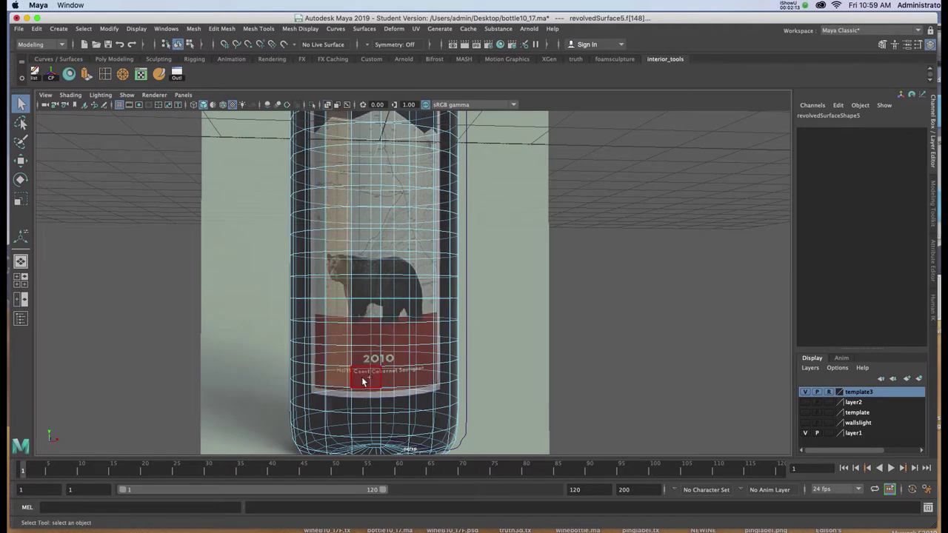
alt+drag(375, 303, 332, 270)
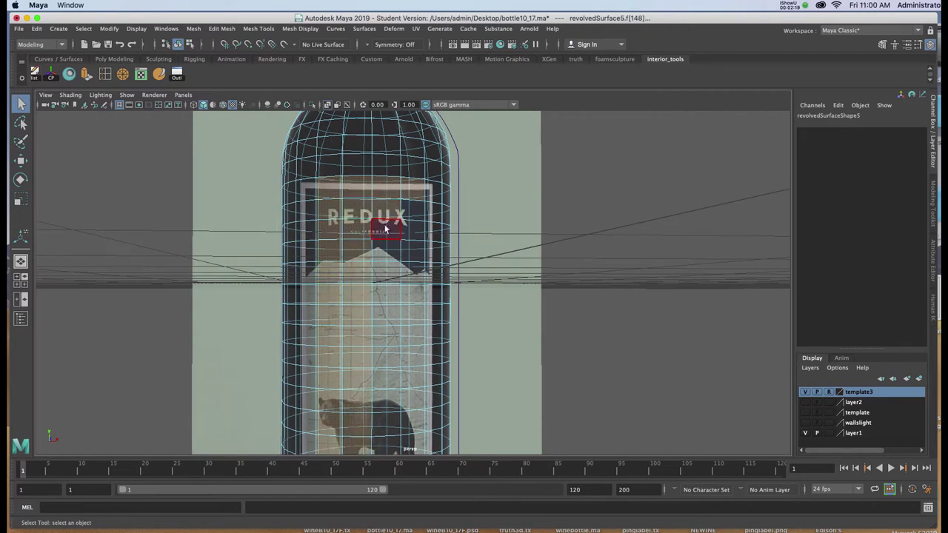
alt+middle_drag(380, 254, 362, 105)
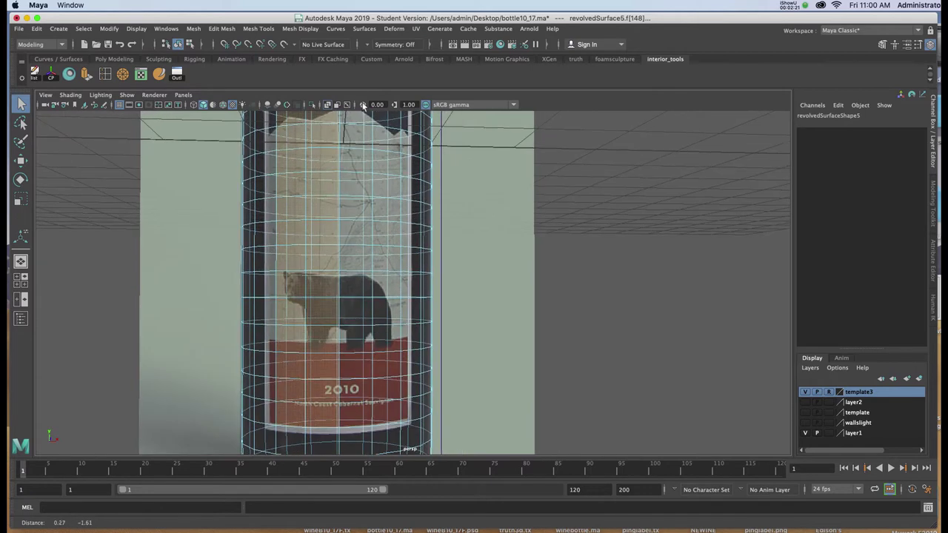
click(357, 421)
shift+double_click(356, 421)
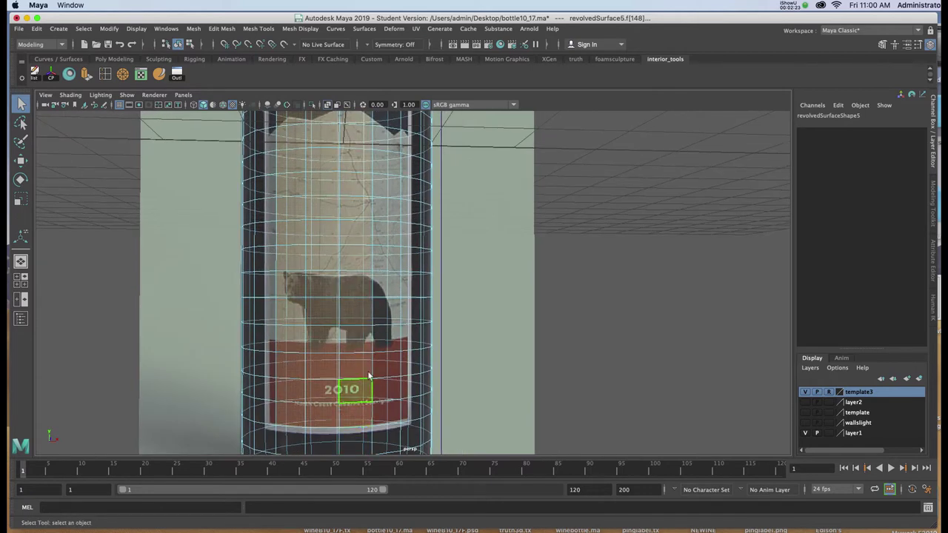
- Add the remaining right-hand columns of faces between the label's upper and lower edges to the selection
alt+middle_drag(411, 294, 419, 348)
alt+drag(419, 348, 345, 286)
shift+click(357, 201)
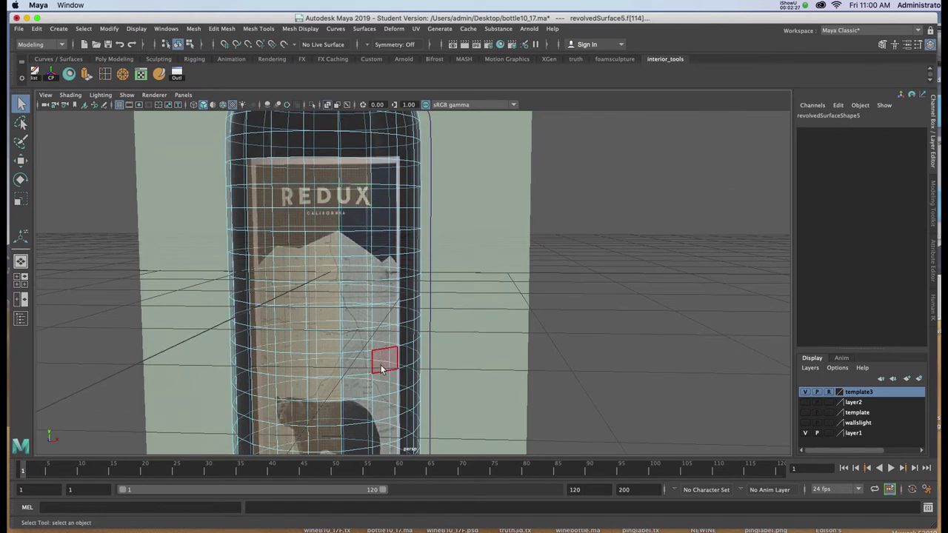
alt+middle_drag(377, 379, 375, 190)
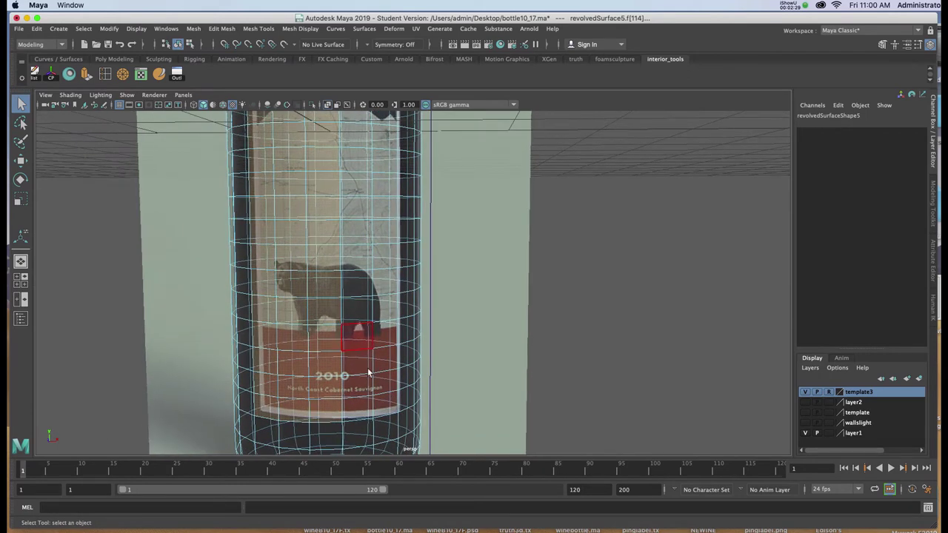
shift+double_click(362, 413)
alt+drag(392, 407, 370, 407)
shift+click(412, 393)
alt+middle_drag(385, 267, 348, 485)
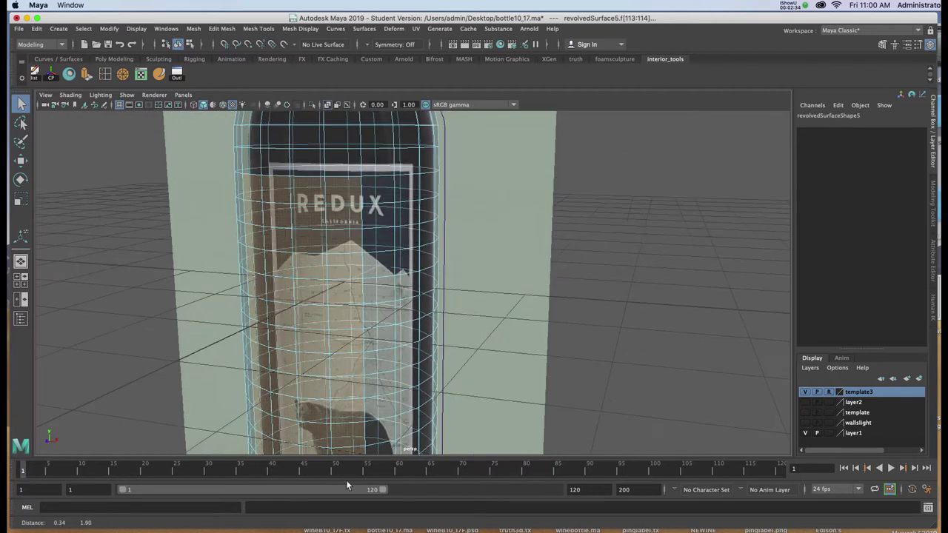
shift+click(378, 191)
shift+click(377, 208)
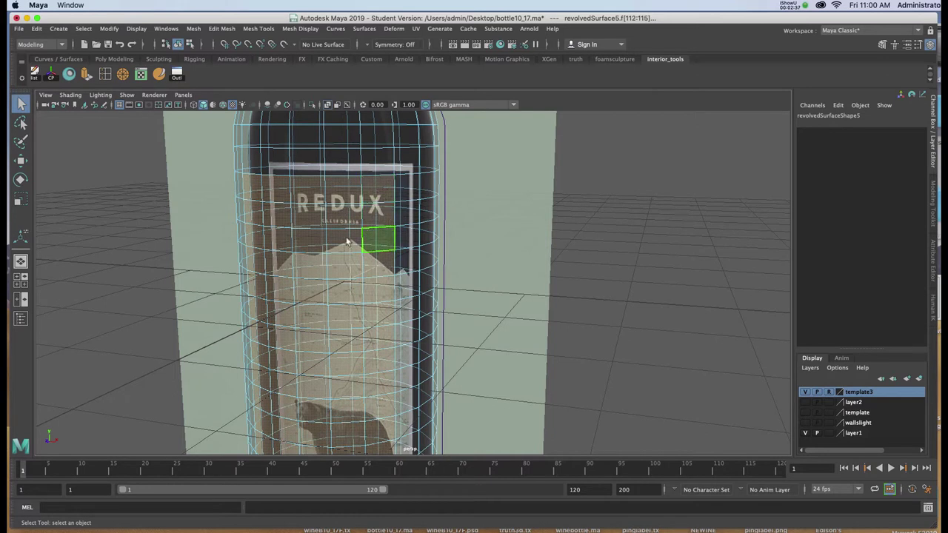
- Check the selected label faces in the front view and assign them a new Arnold aiStandardSurface material
key(space)
key(space)
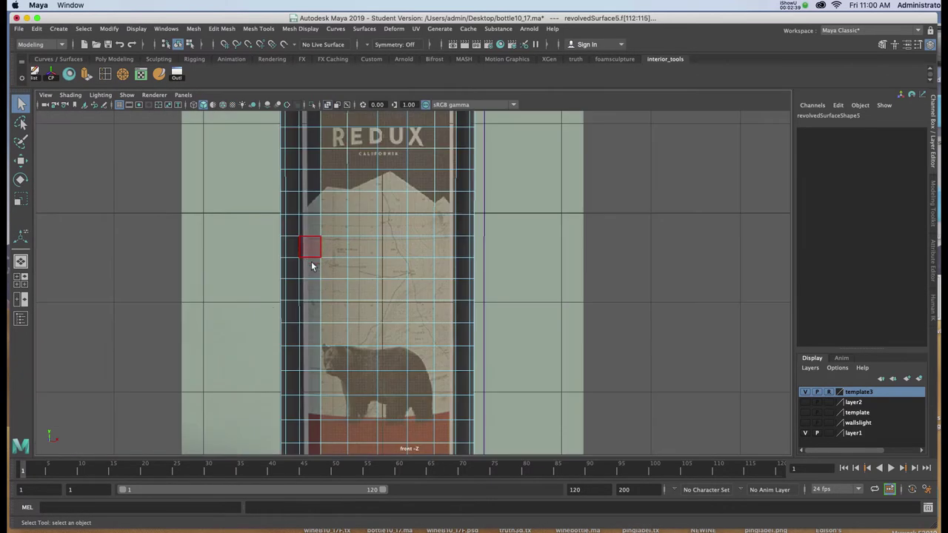
scroll(323, 265, down, 2)
scroll(321, 264, up, 1)
alt+middle_drag(341, 288, 344, 277)
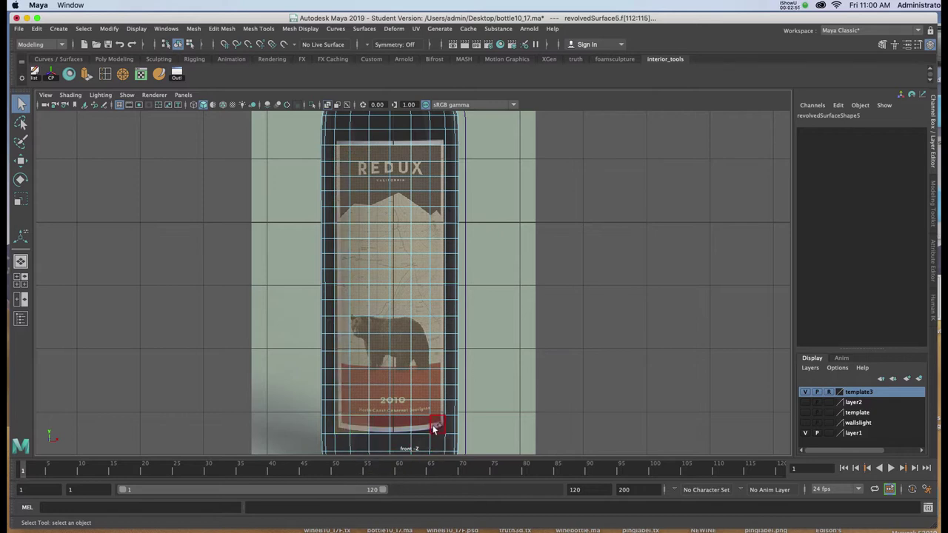
right_click(392, 234)
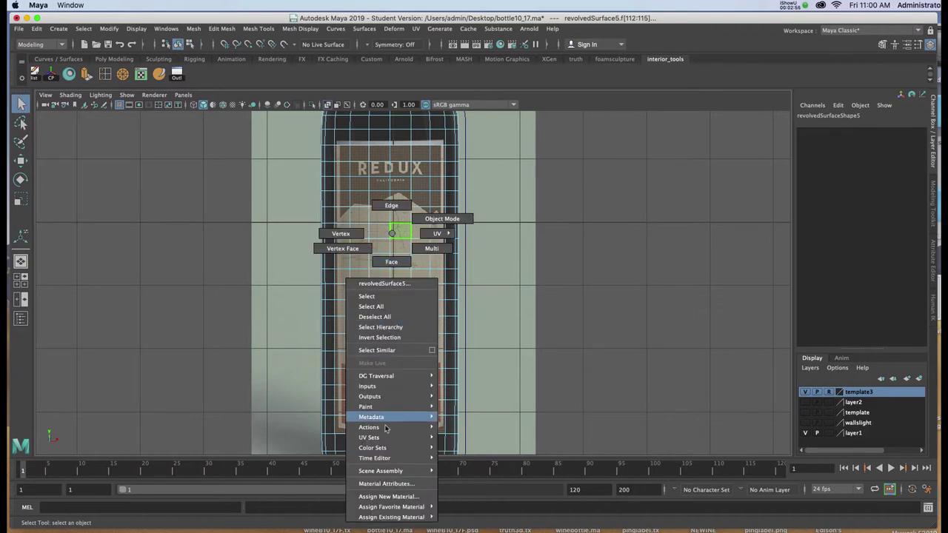
click(388, 496)
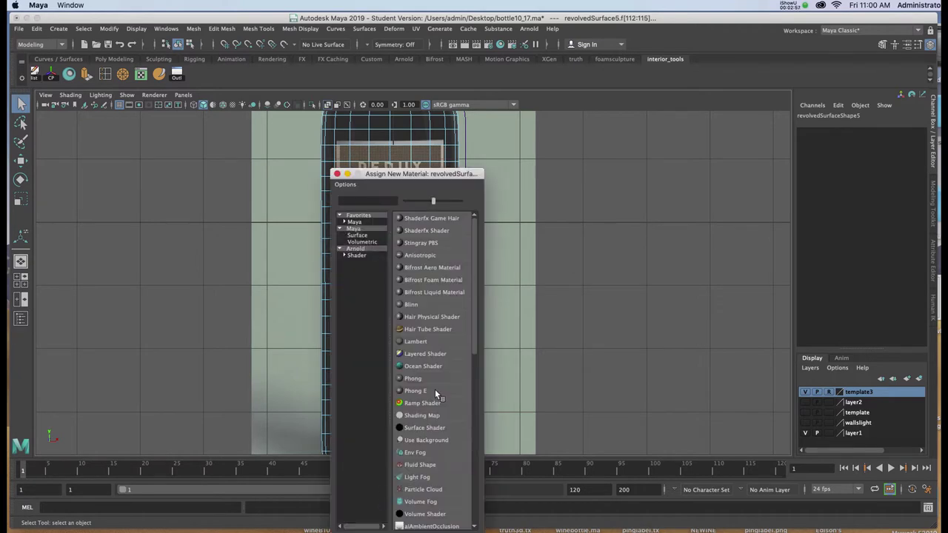
click(357, 250)
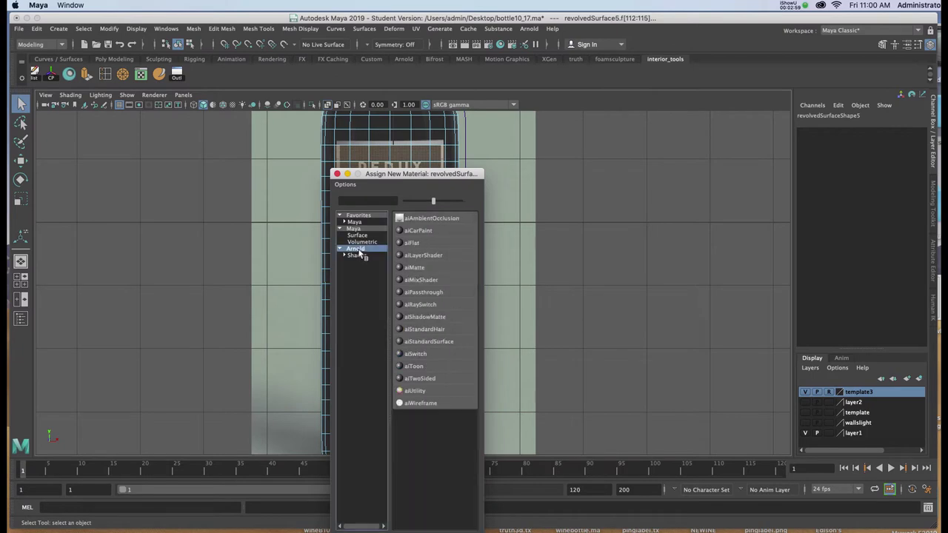
click(423, 343)
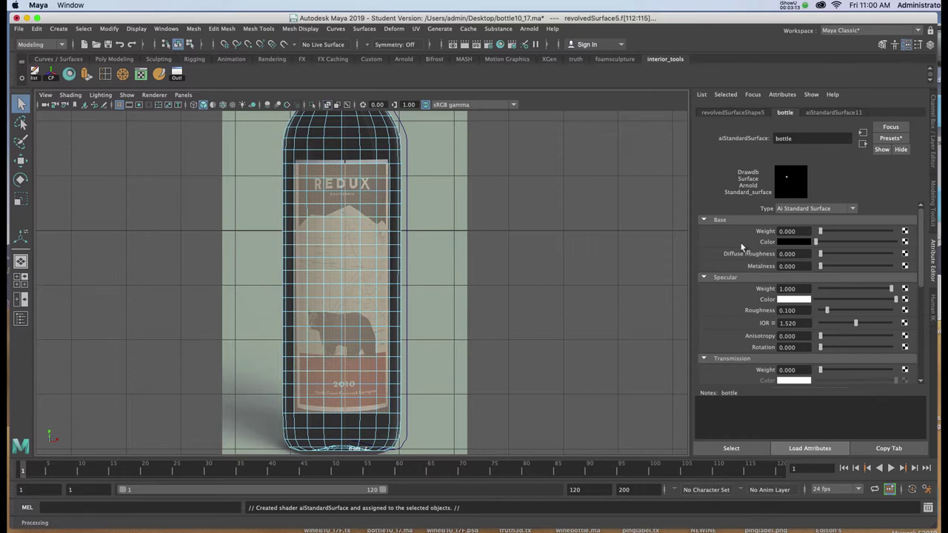
- Map a Checker texture to the material's base color and turn off X-ray display
click(905, 242)
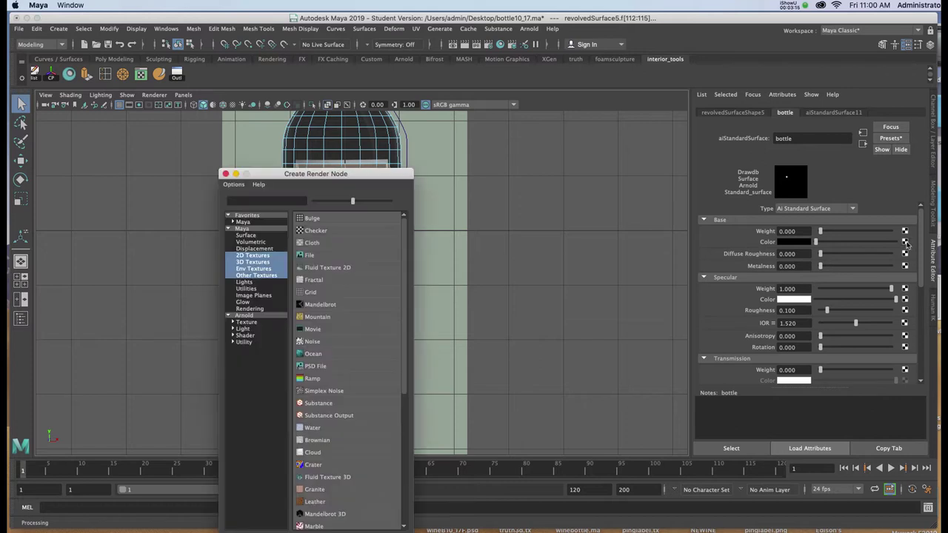
click(310, 237)
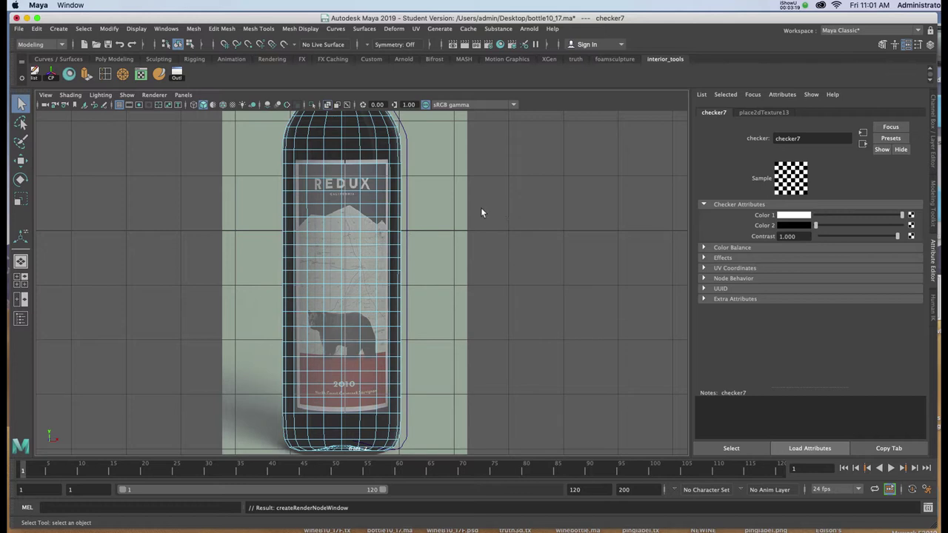
click(327, 104)
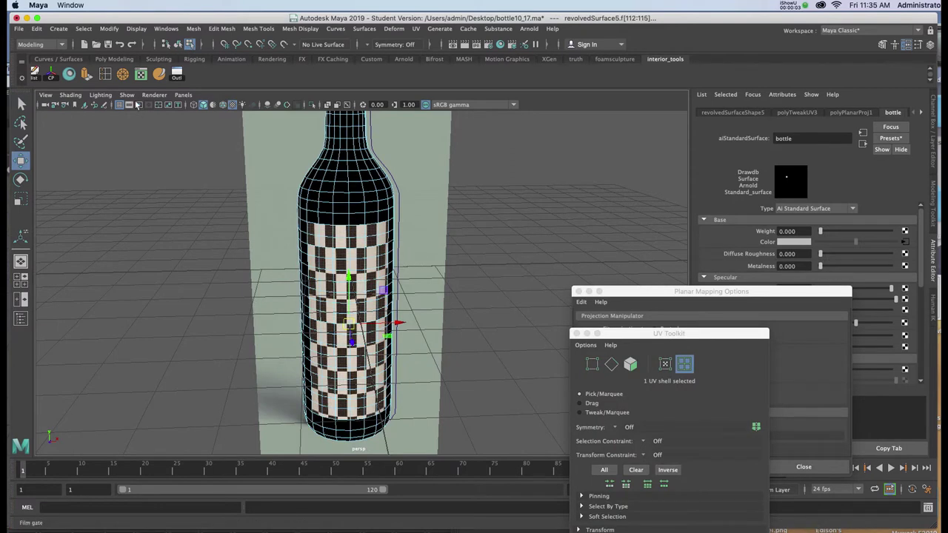
- Open the UV Editor, place it beside the bottle and frame the label's UV shell
click(140, 74)
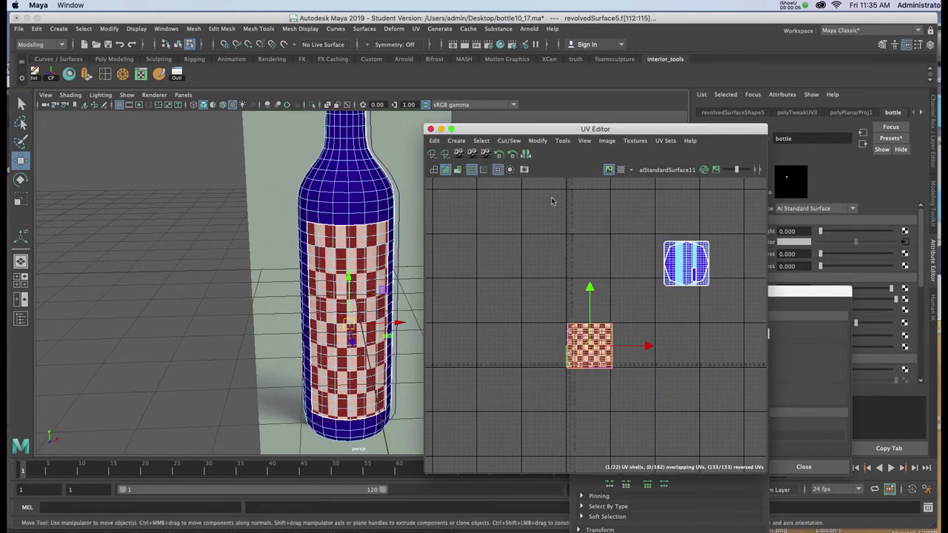
drag(537, 133, 559, 127)
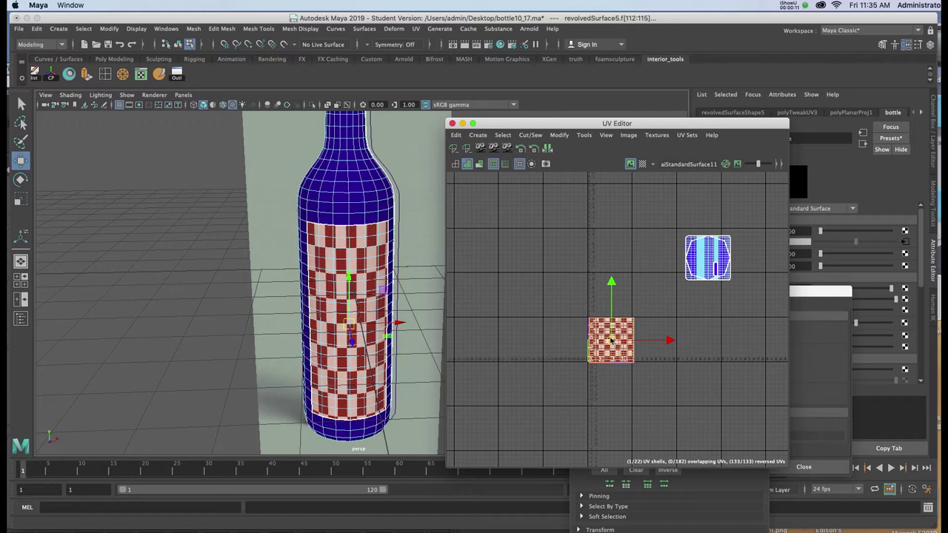
alt+right_drag(599, 317, 635, 431)
alt+middle_drag(634, 431, 633, 364)
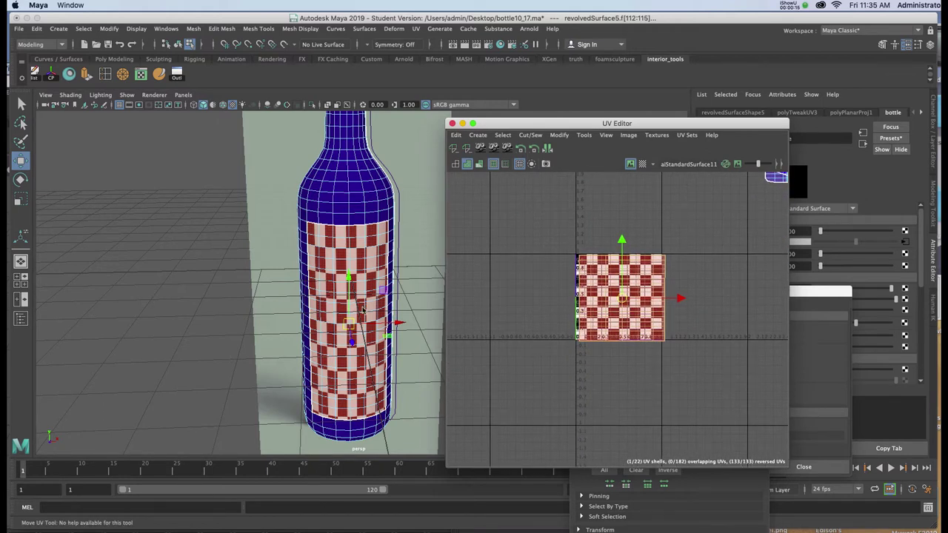
alt+drag(380, 265, 381, 283)
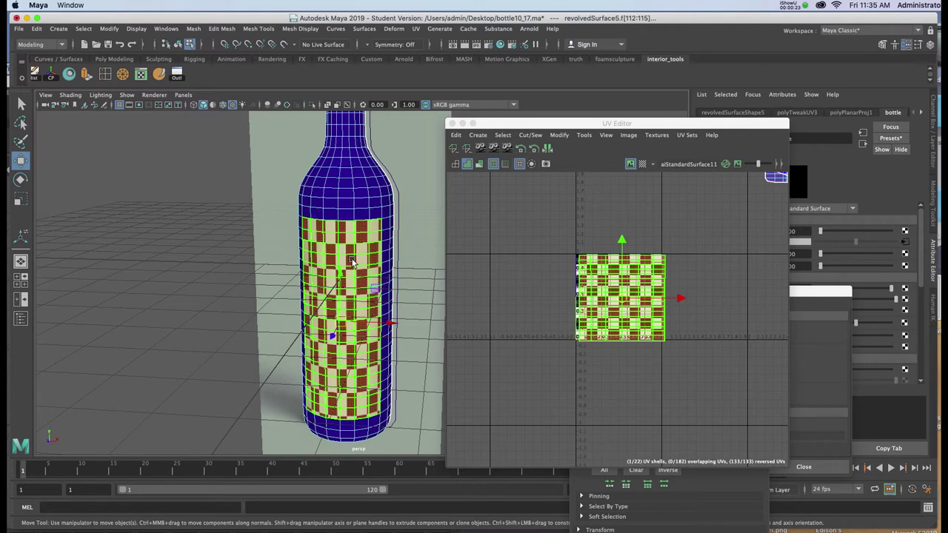
click(331, 348)
click(335, 347)
click(334, 349)
click(349, 280)
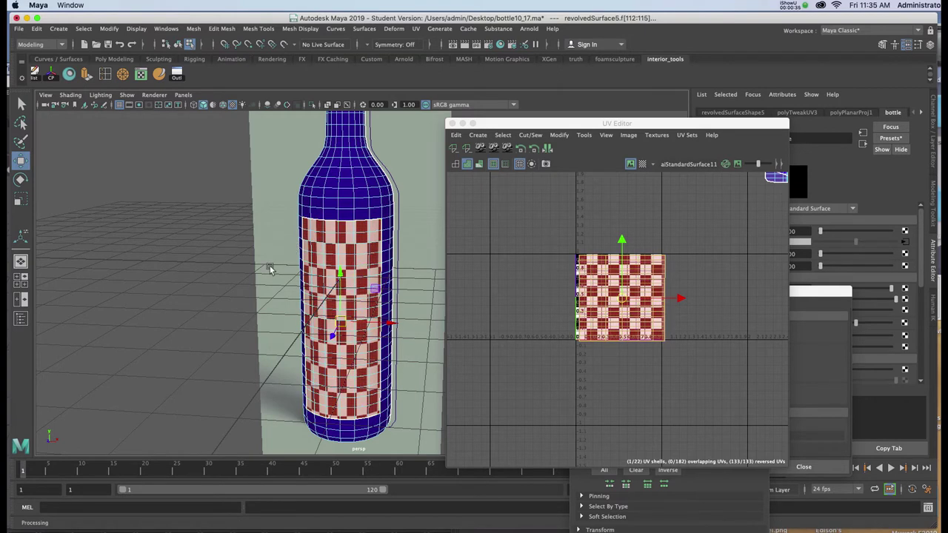
- Apply a planar UV mapping to the label faces, projected from the Z axis and fitted to the bounding box
key(space)
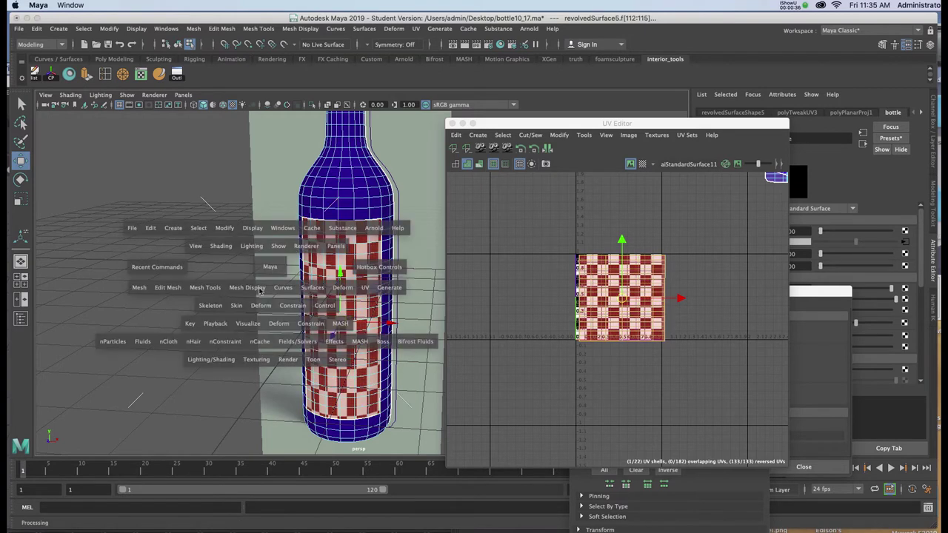
click(366, 288)
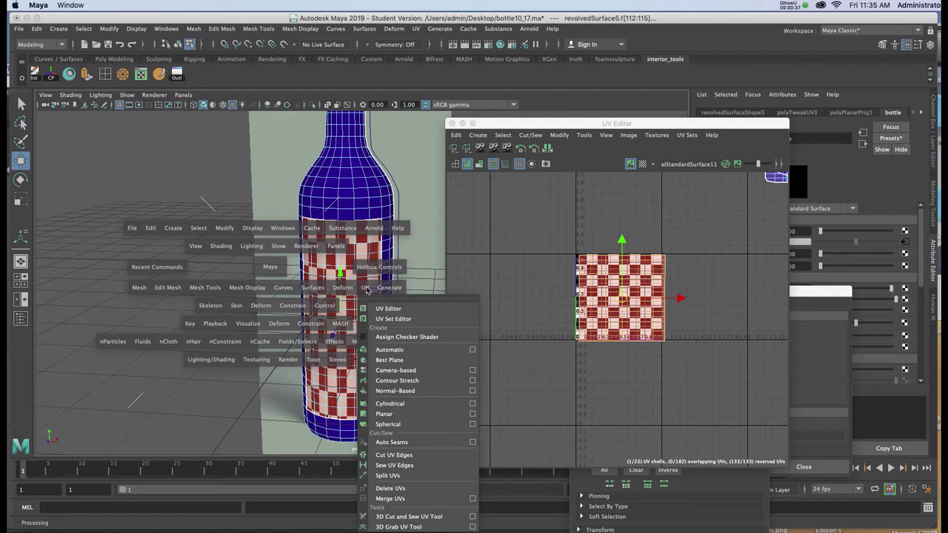
click(471, 414)
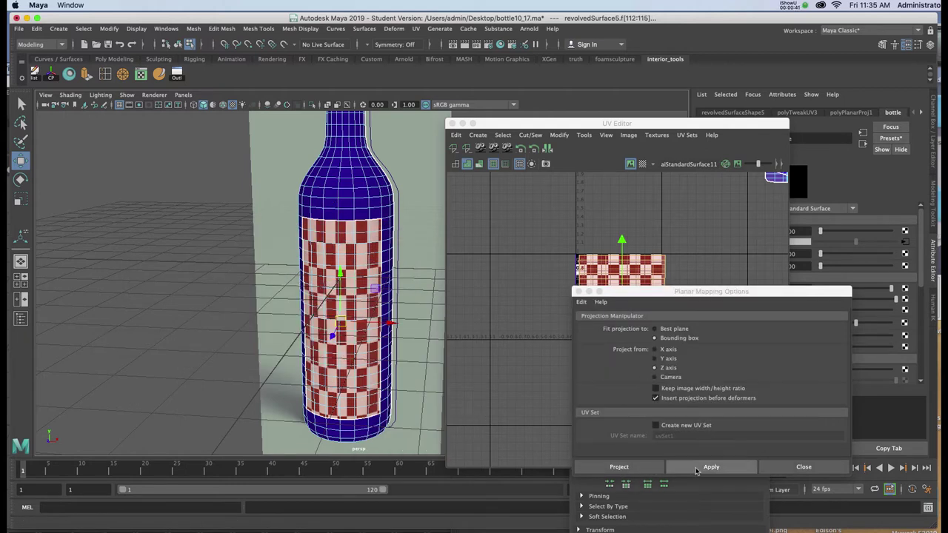
click(696, 467)
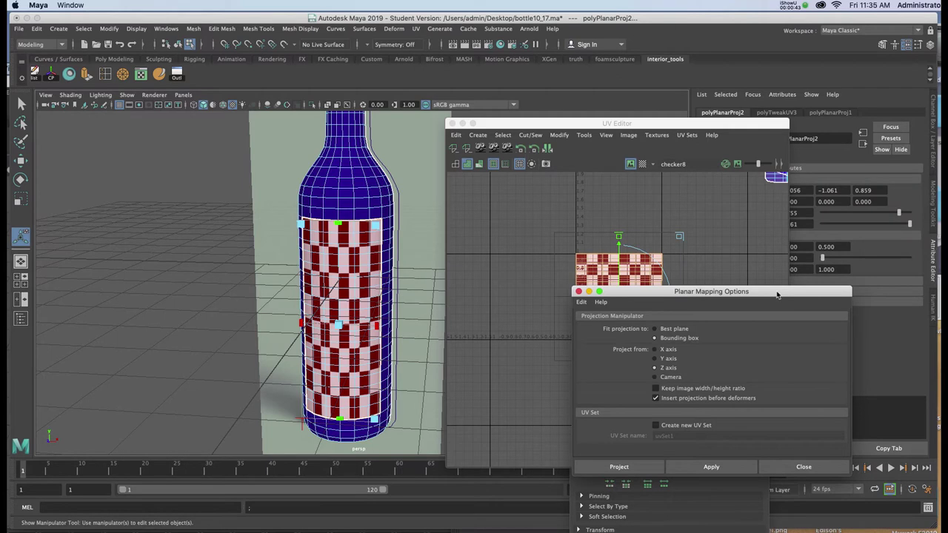
- Set the planar projection's width and height to 5 so that the label's UVs keep their proportions
drag(777, 295, 680, 347)
click(931, 125)
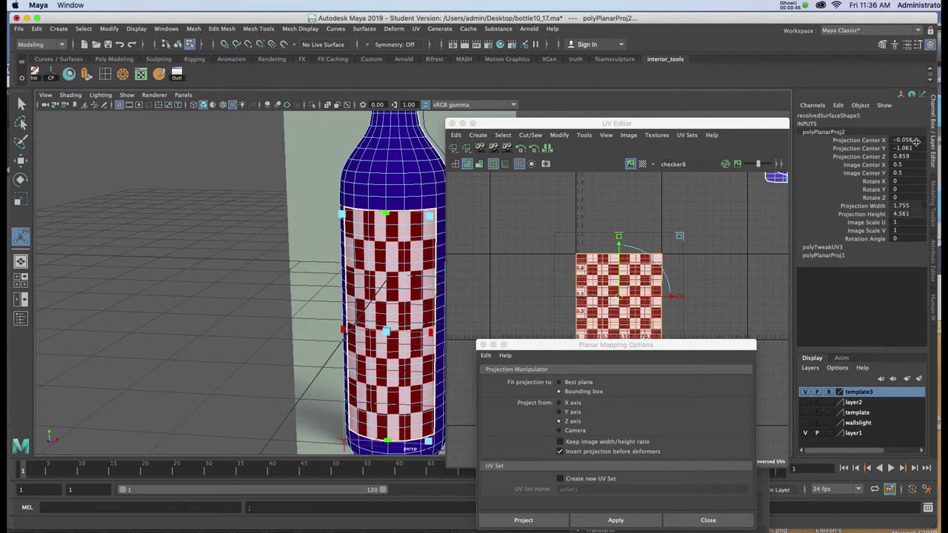
drag(918, 204, 918, 213)
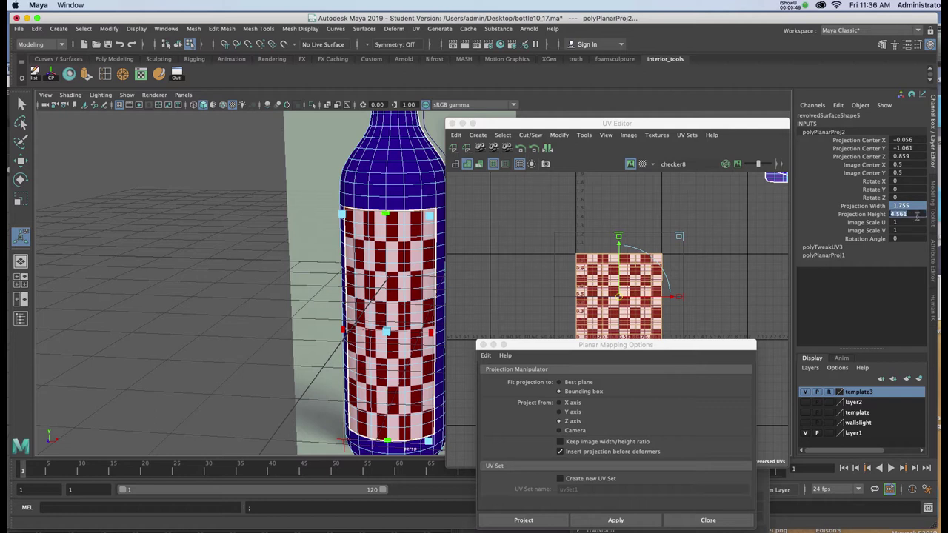
text(5)
key(Return)
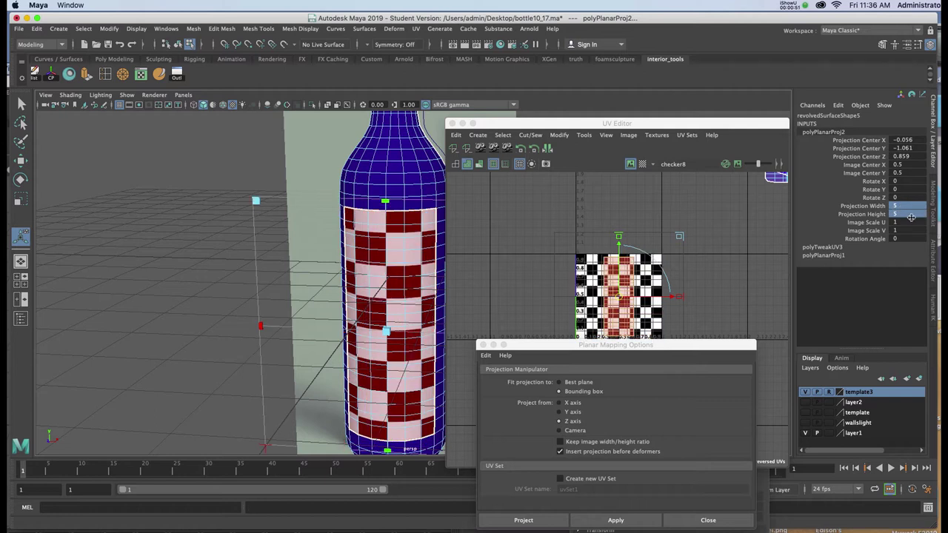
- Bring the UV Editor forward and hide the checker image behind the label's UV shell
drag(683, 127, 667, 118)
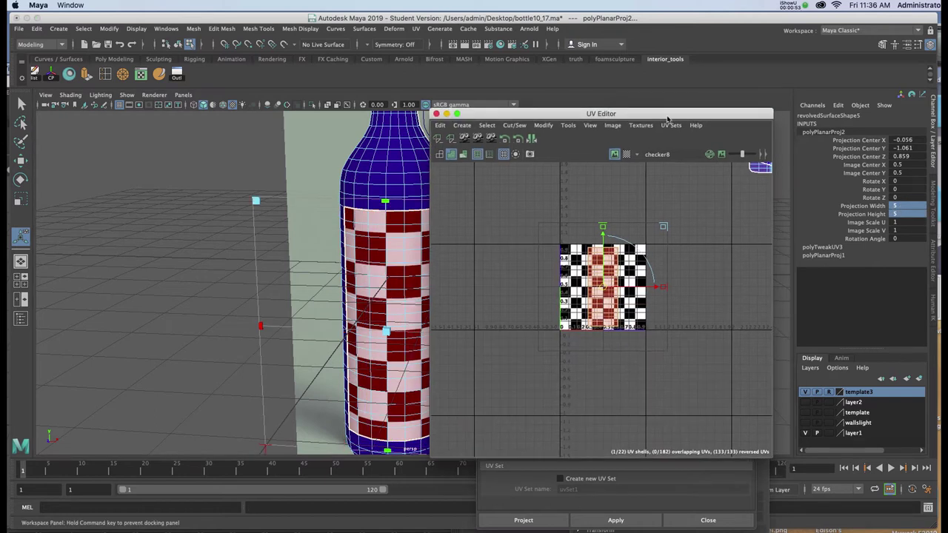
click(619, 155)
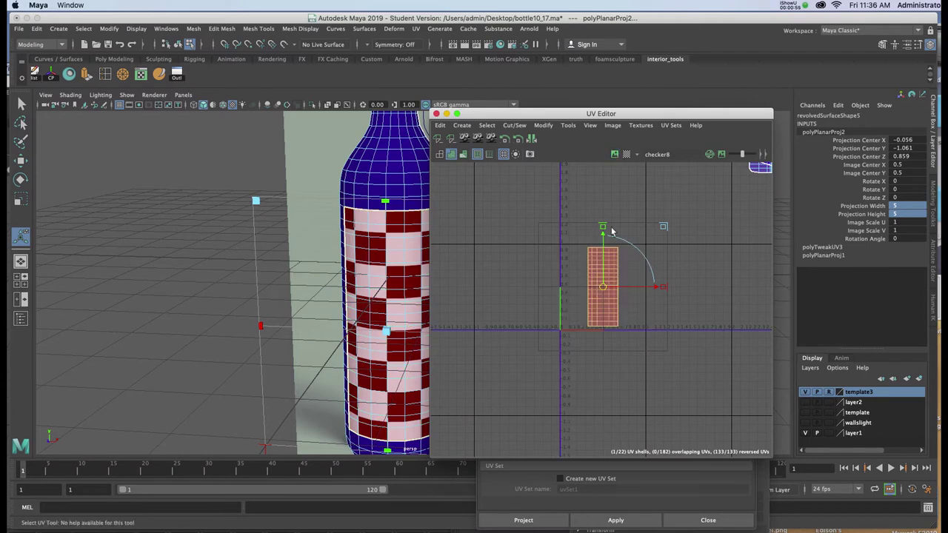
- Export a 1024 × 1024 px PNG UV snapshot of the whole bottle object to the Desktop as BottleskinFinally10_17
click(597, 300)
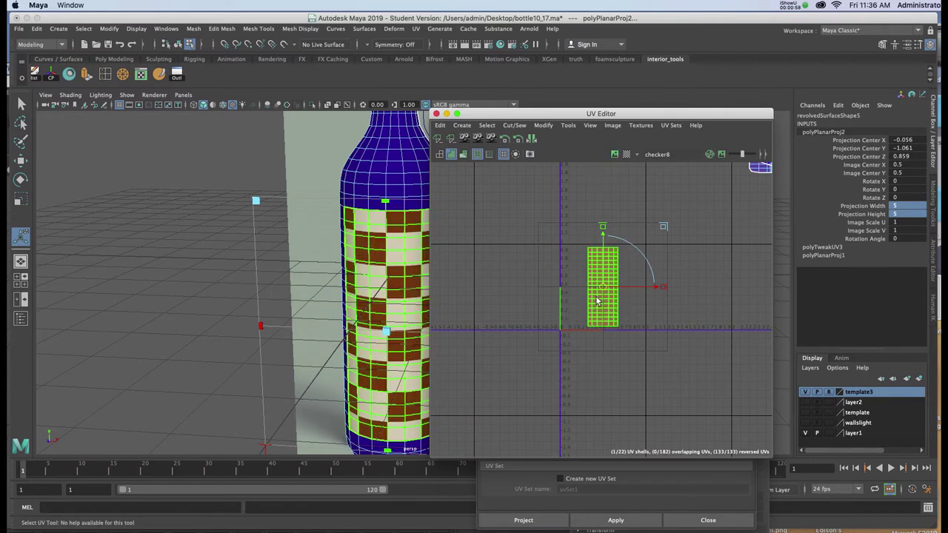
right_drag(393, 165, 439, 153)
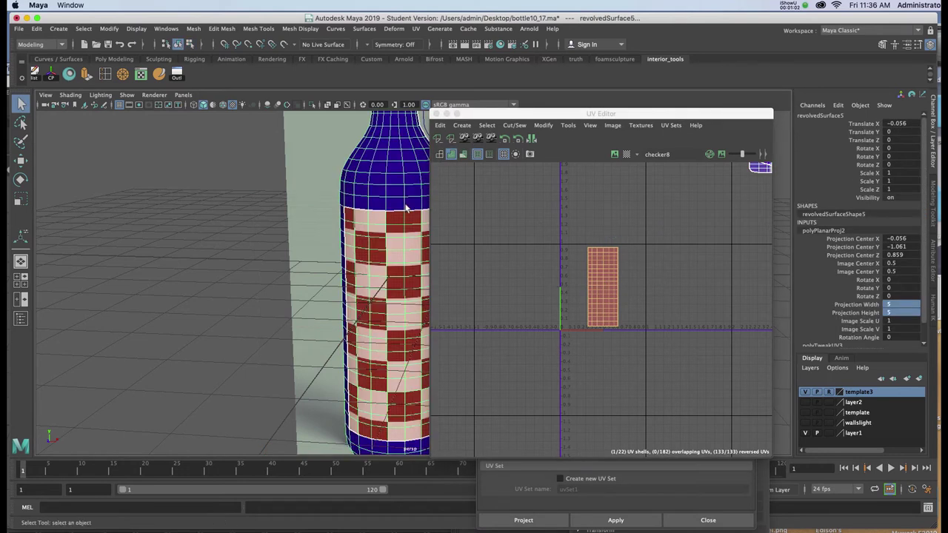
click(254, 190)
click(365, 188)
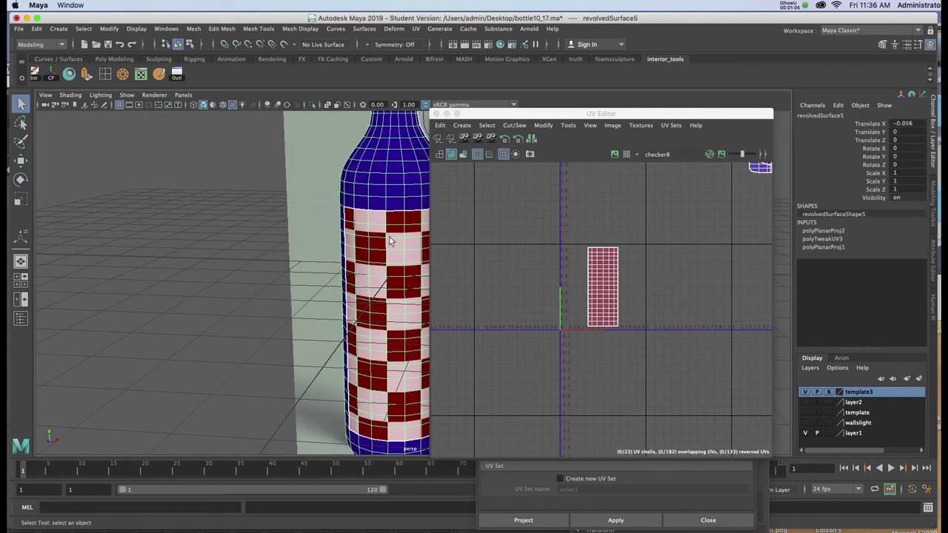
click(613, 127)
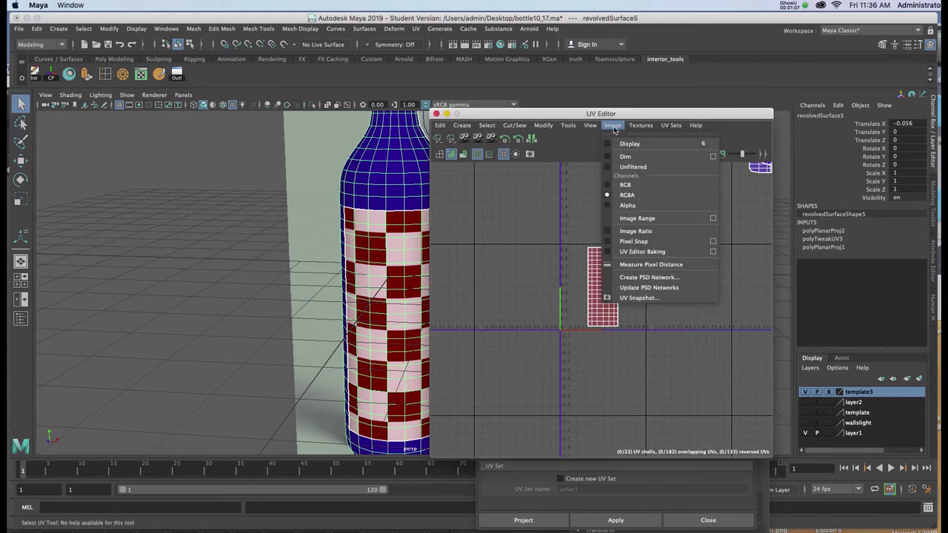
click(633, 298)
drag(615, 348, 581, 172)
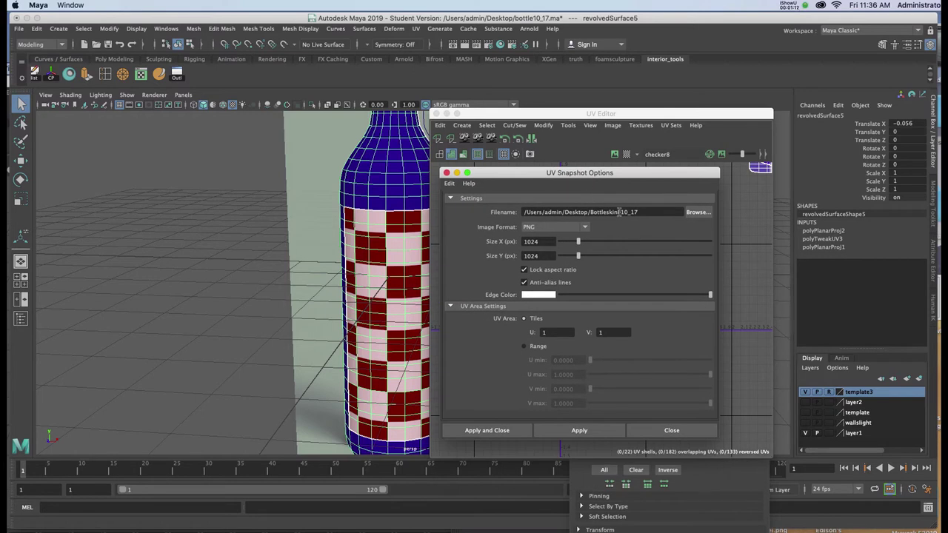
text(inally)
click(512, 432)
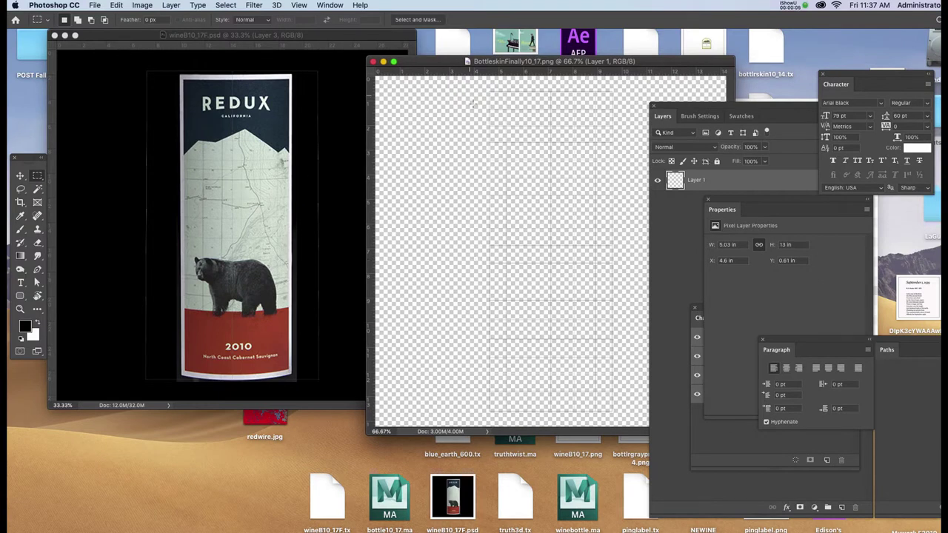
- In Photoshop, add a new layer to BottleskinFinally10_17.png, fill it with black and place it beneath the UV grid layer
drag(442, 68, 435, 61)
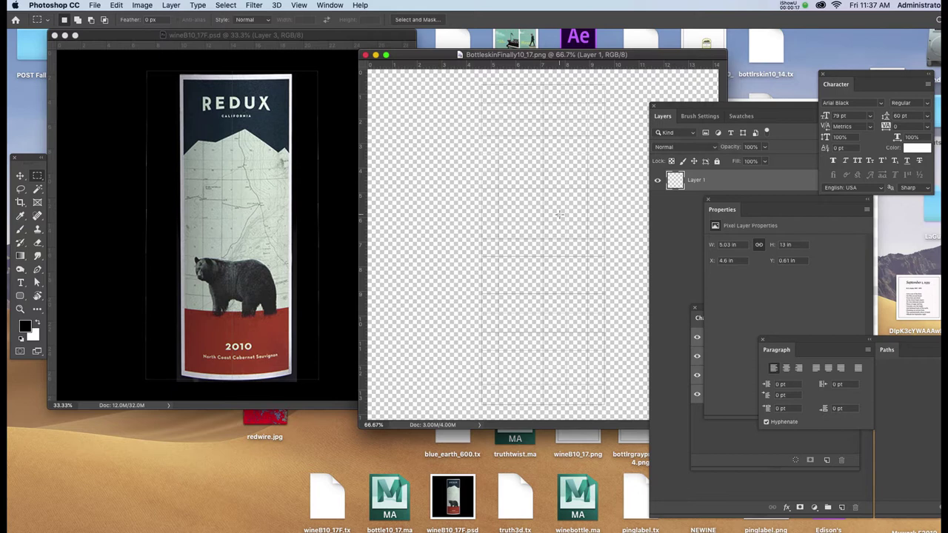
click(723, 106)
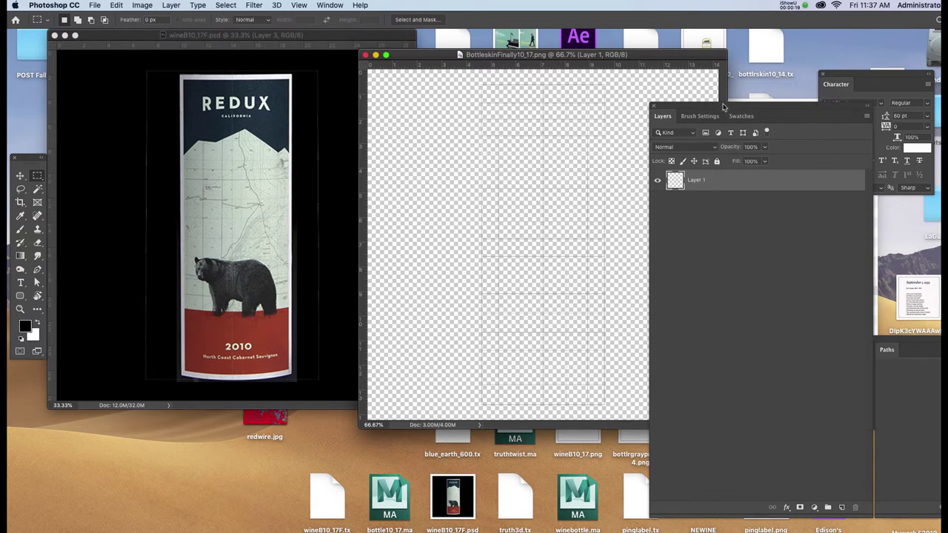
key(super+shift+n)
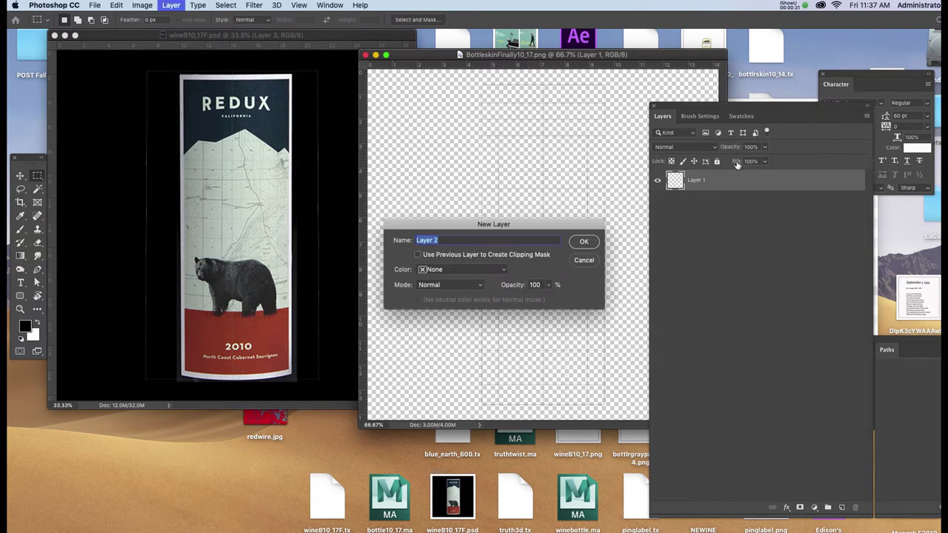
key(Return)
key(alt+BackSpace)
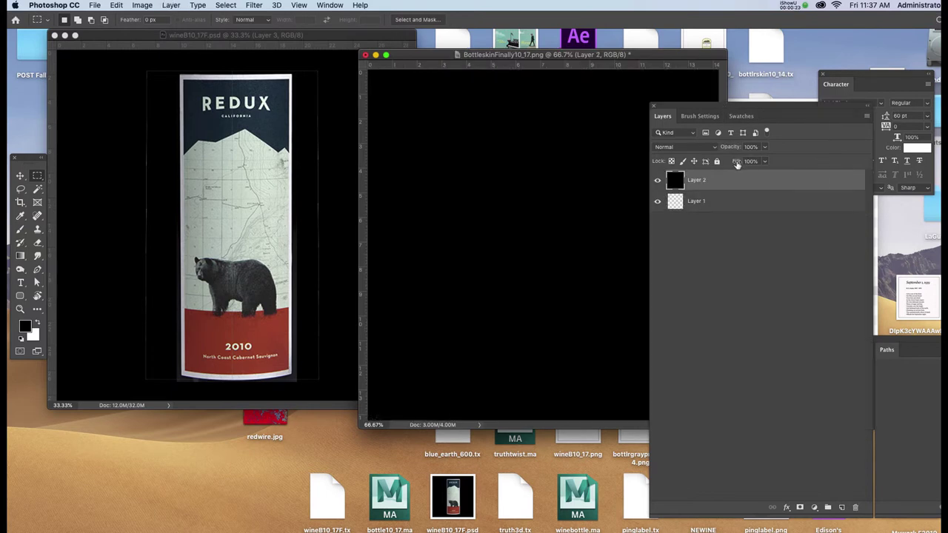
key(super+bracketleft)
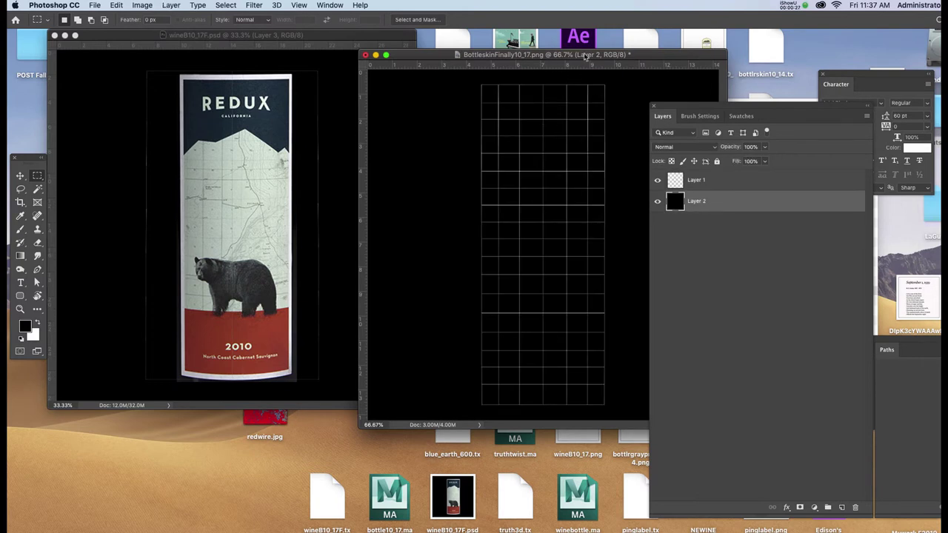
drag(585, 57, 564, 56)
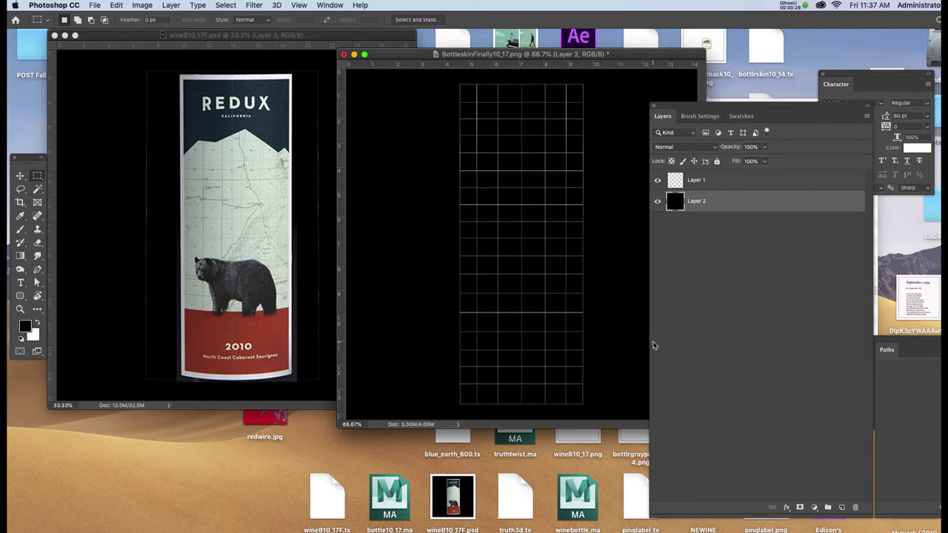
- Copy the wine label artwork from wineB10_17F.psd, close that document and paste the artwork between the UV grid and the black layer
click(272, 137)
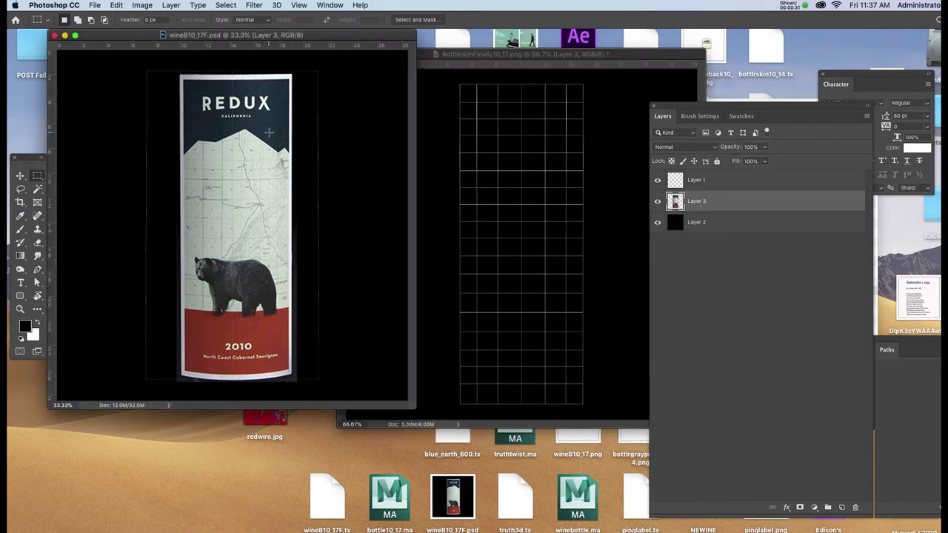
drag(164, 65, 307, 384)
key(super+c)
key(super+w)
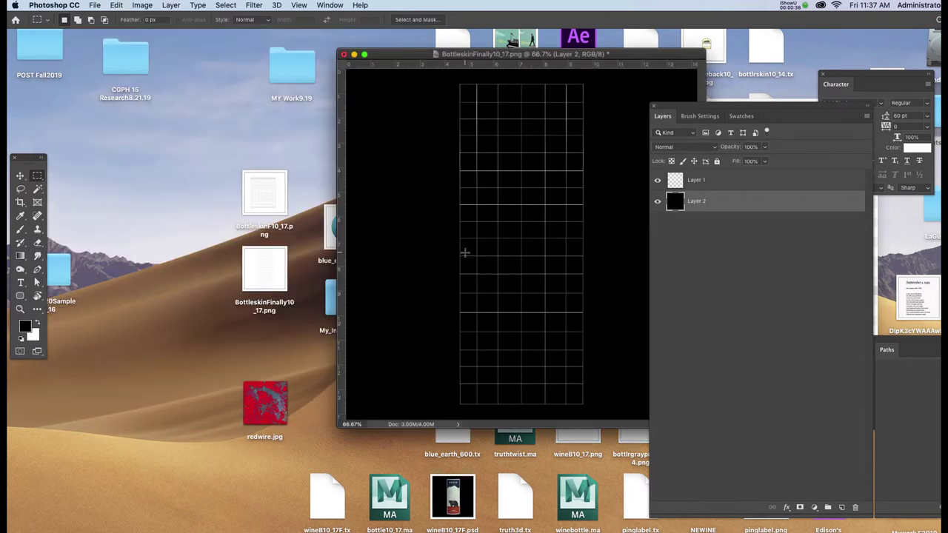
key(super+v)
- Scale the pasted label to about 55.6% width and 53.3% height and position it over the UV grid
key(f)
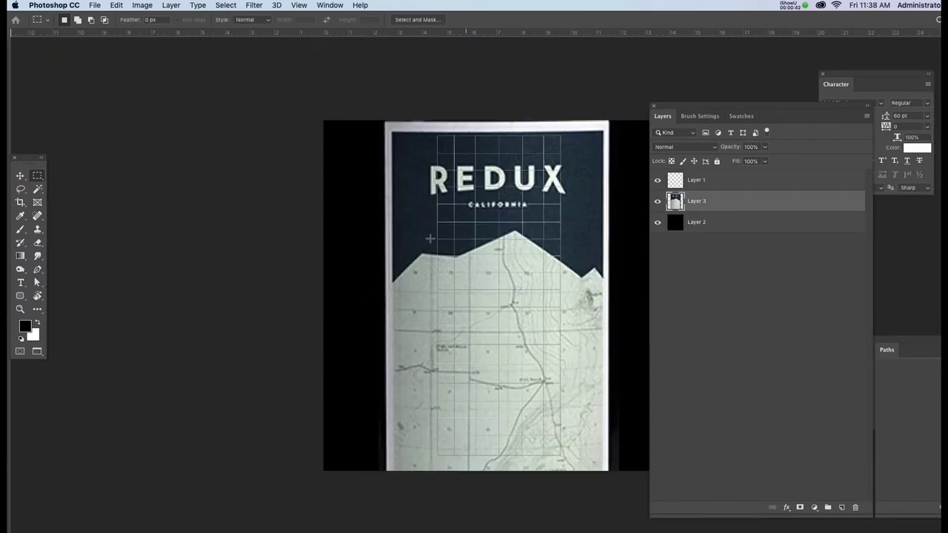
drag(513, 279, 453, 254)
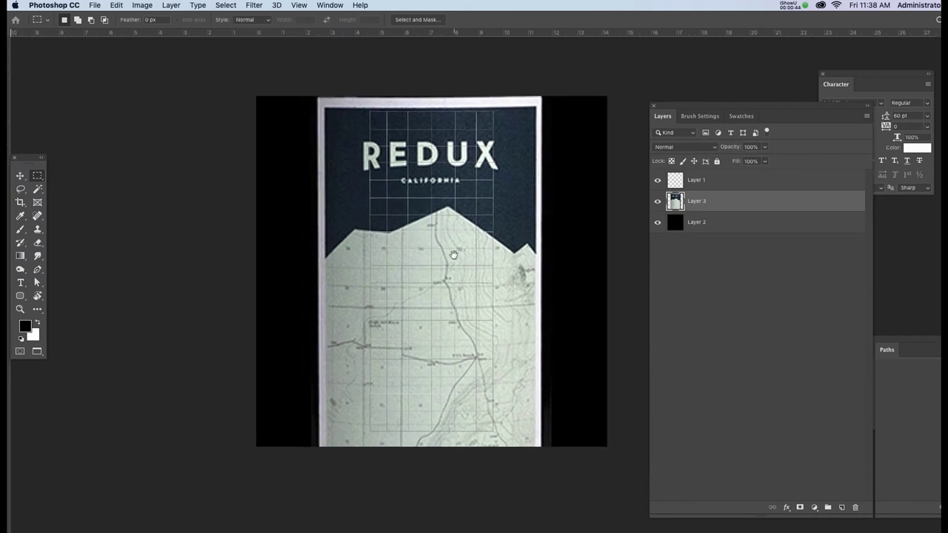
key(super+t)
drag(458, 332, 501, 221)
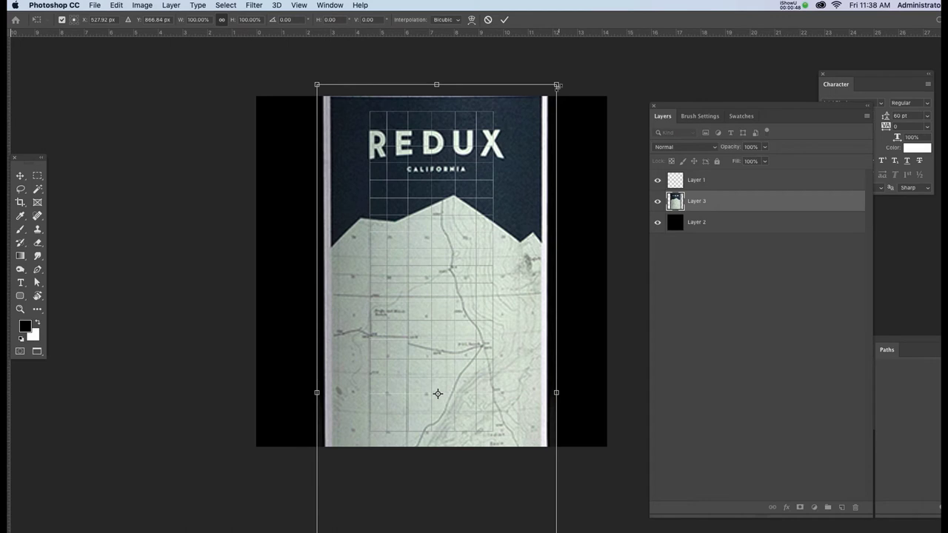
drag(557, 86, 493, 240)
drag(461, 283, 451, 159)
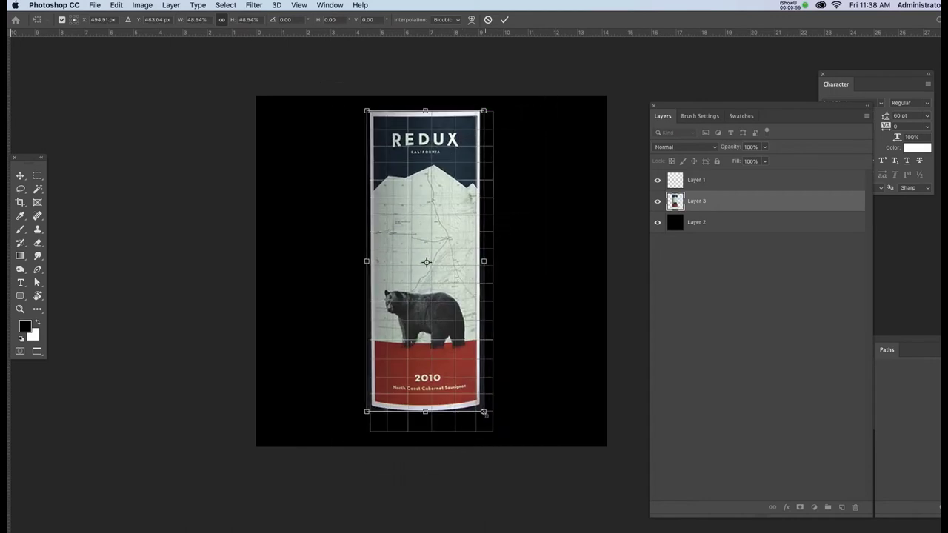
drag(486, 415, 501, 437)
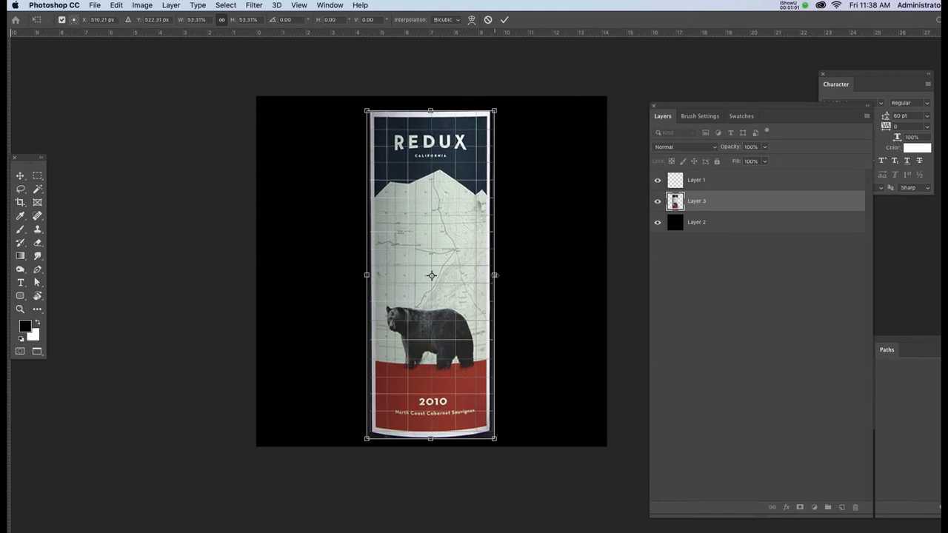
drag(495, 275, 495, 275)
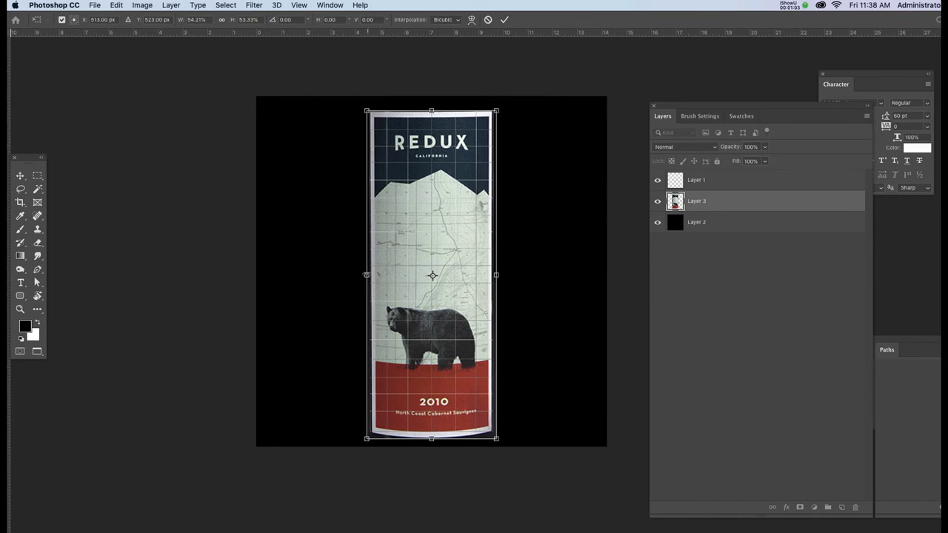
drag(366, 275, 363, 275)
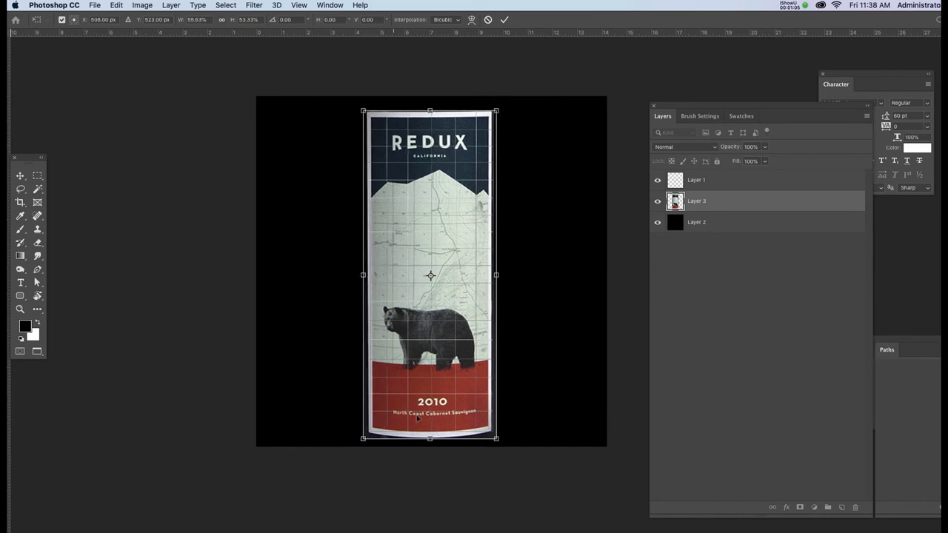
- Warp the label to straighten its curved lower edge and pull its corners and upper side onto the UV grid
right_click(433, 347)
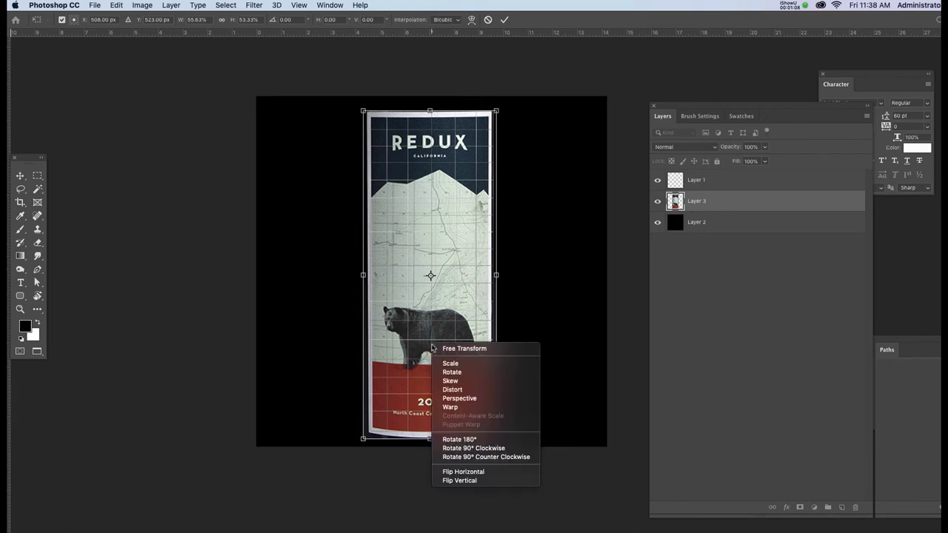
click(453, 405)
drag(452, 444, 409, 430)
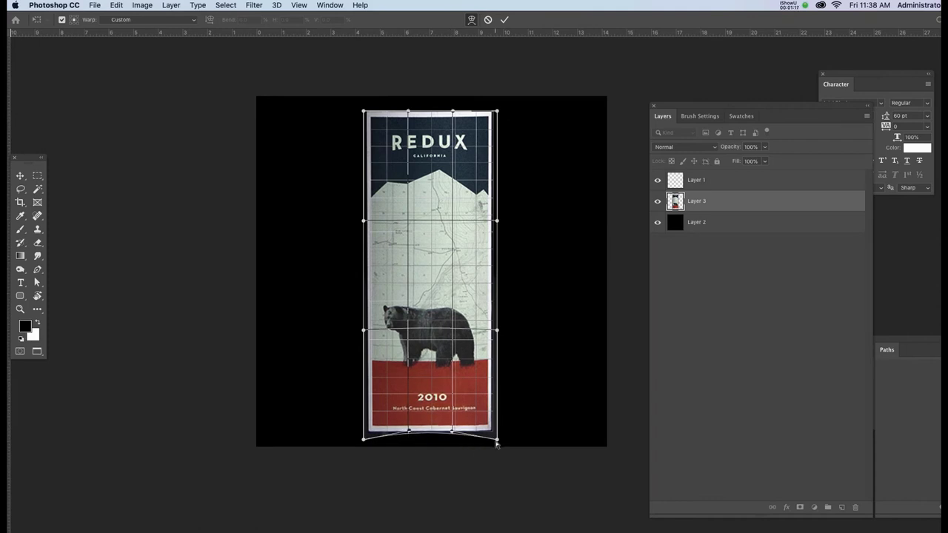
drag(497, 442, 500, 444)
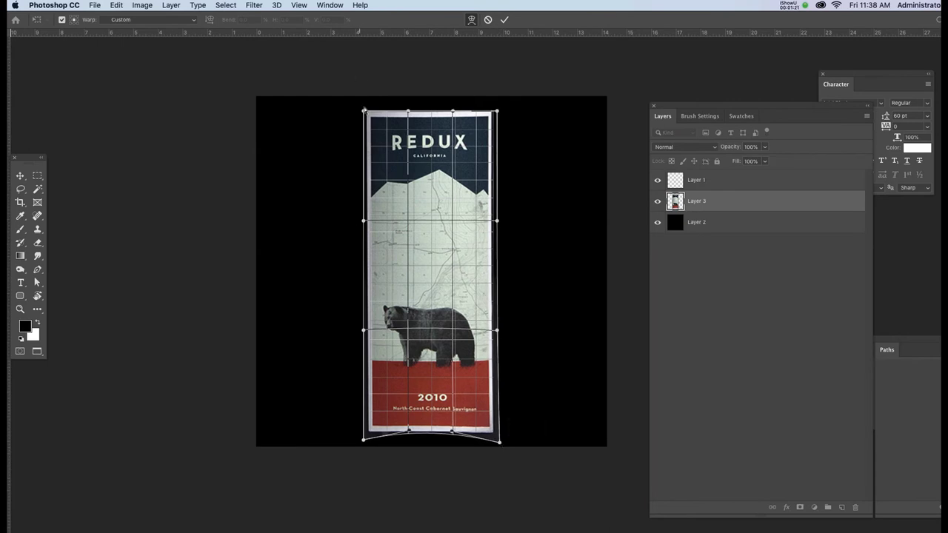
mouse_move(362, 113)
mouse_down()
mouse_move(352, 110)
mouse_move(368, 112)
mouse_up()
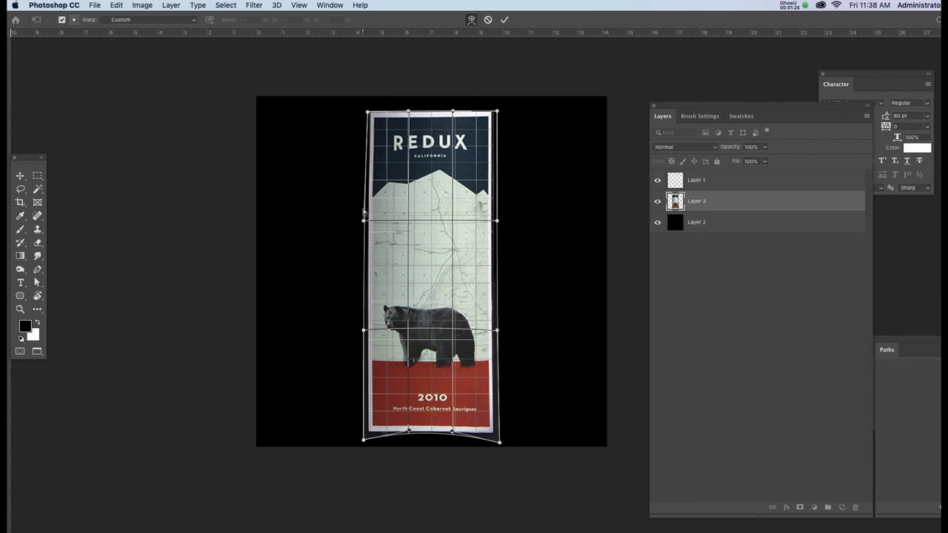
drag(363, 222, 367, 224)
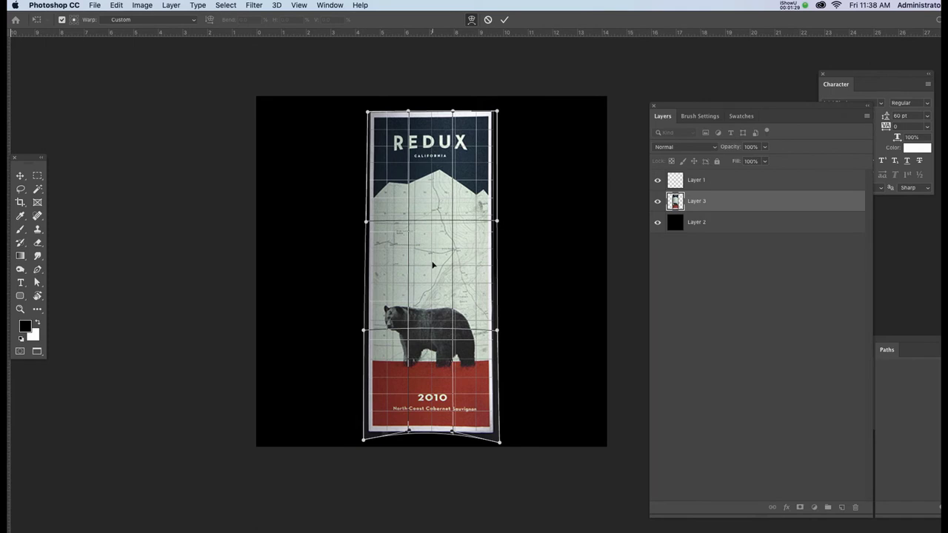
key(Return)
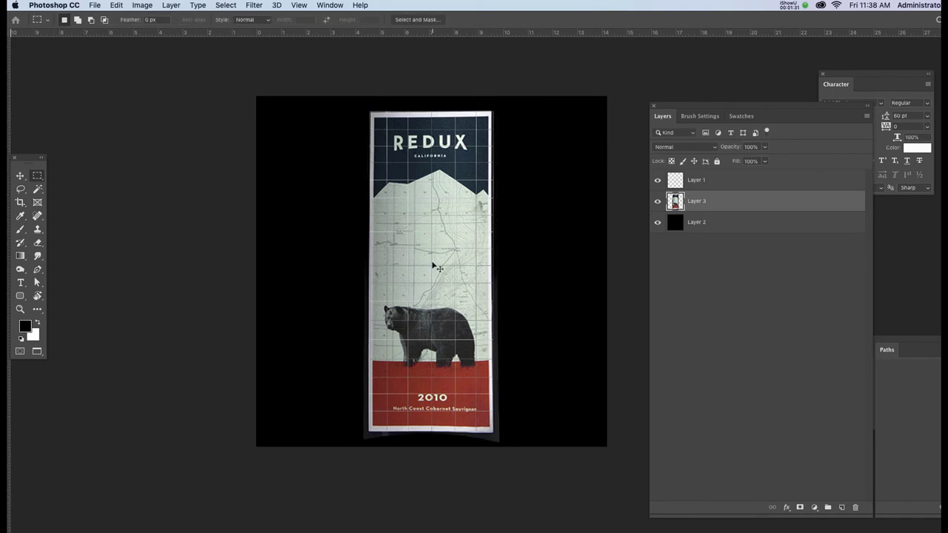
- Hide the UV grid layer and save the label texture in Photoshop format with Maximize Compatibility on
click(658, 183)
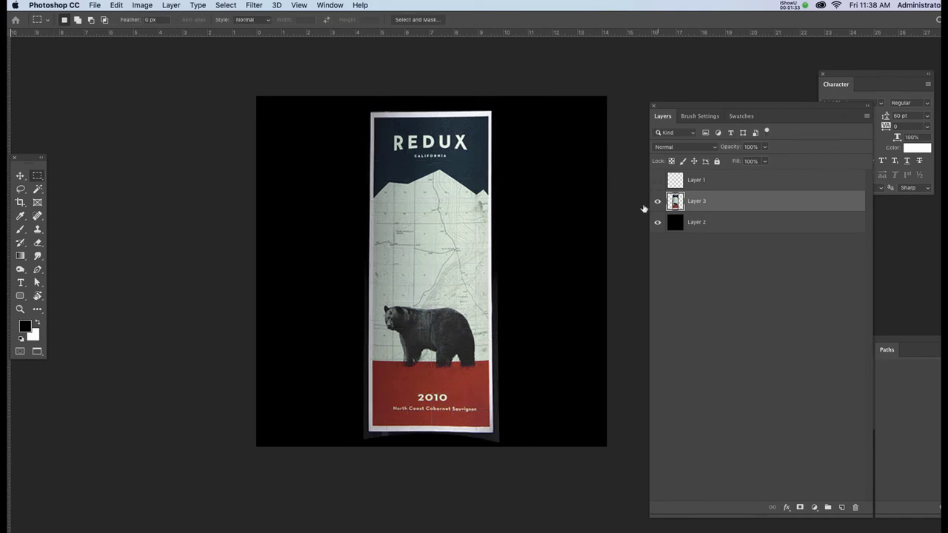
key(super+s)
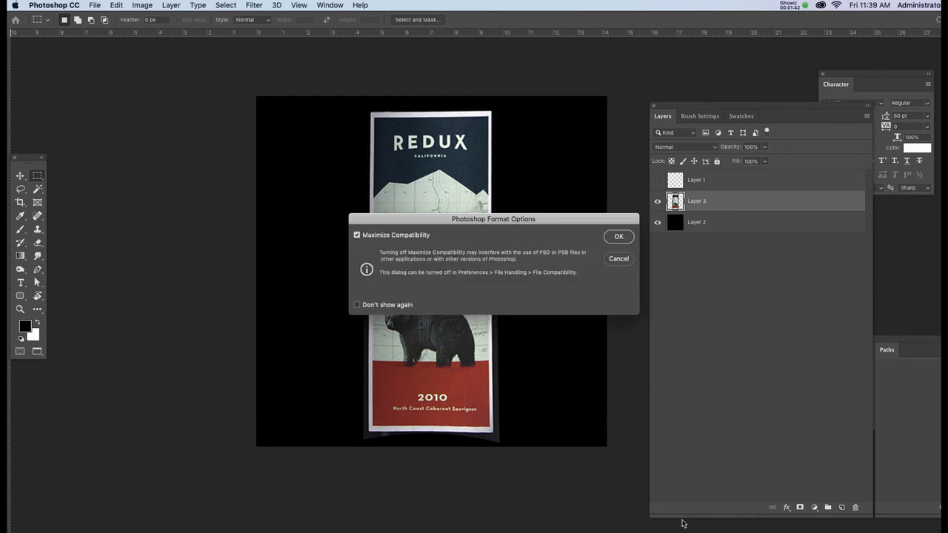
click(619, 236)
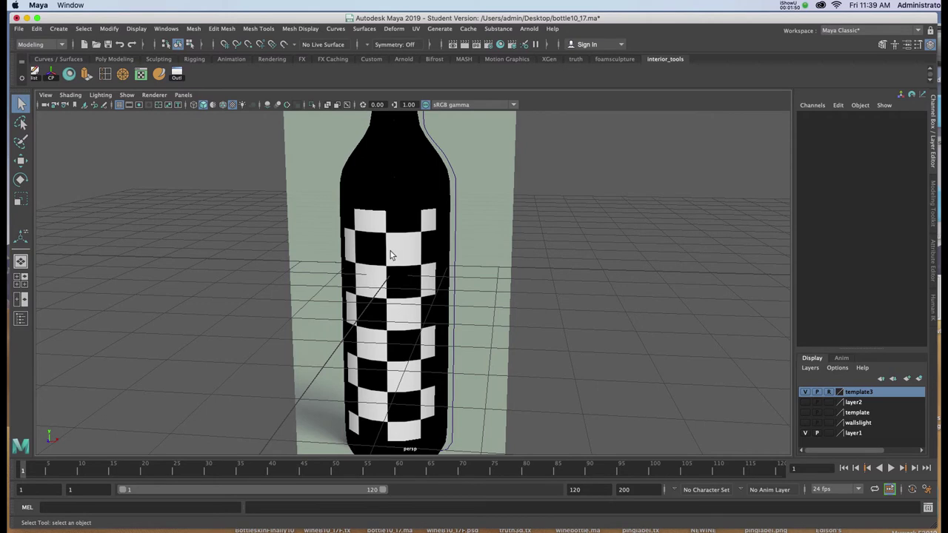
- In Maya, open the material attributes of a checkered label face on the bottle and name the material label
click(392, 248)
right_drag(392, 247, 394, 282)
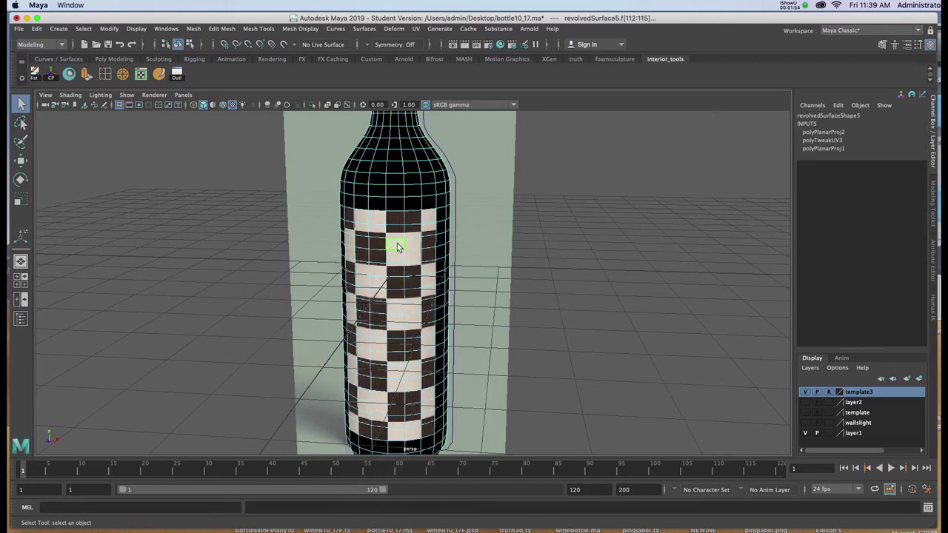
click(397, 245)
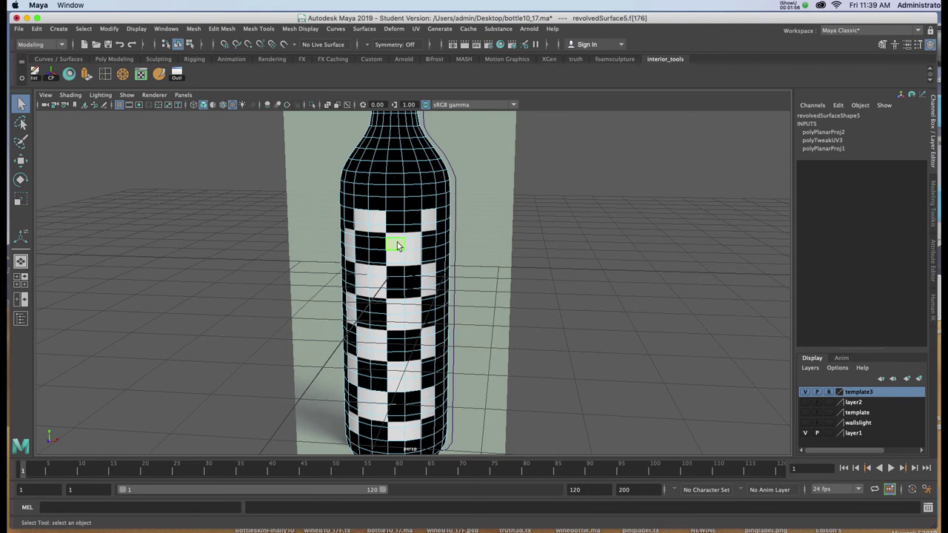
right_drag(394, 247, 407, 498)
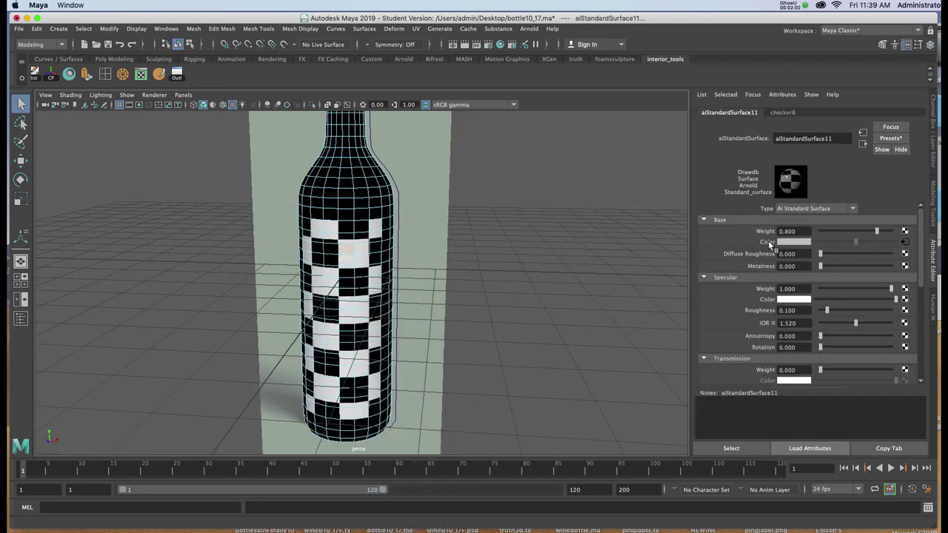
drag(843, 140, 716, 146)
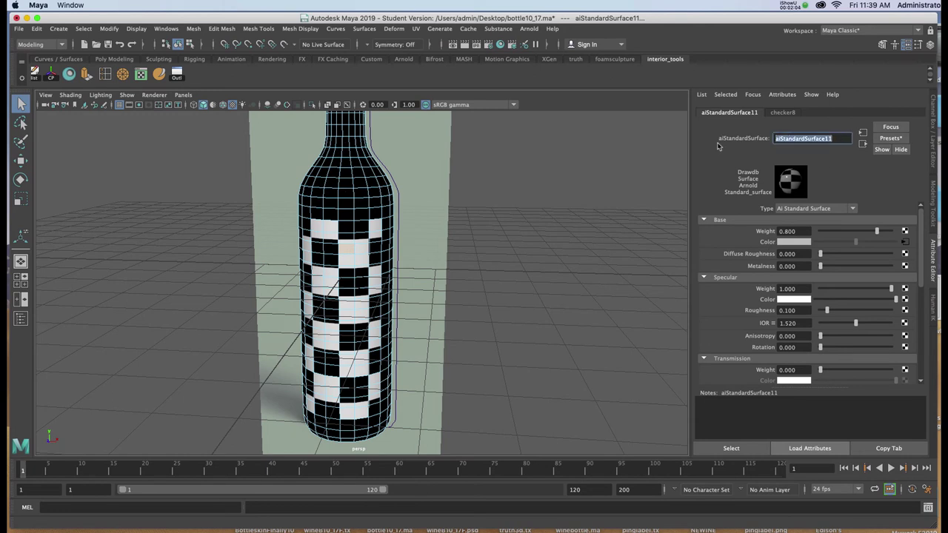
text(label)
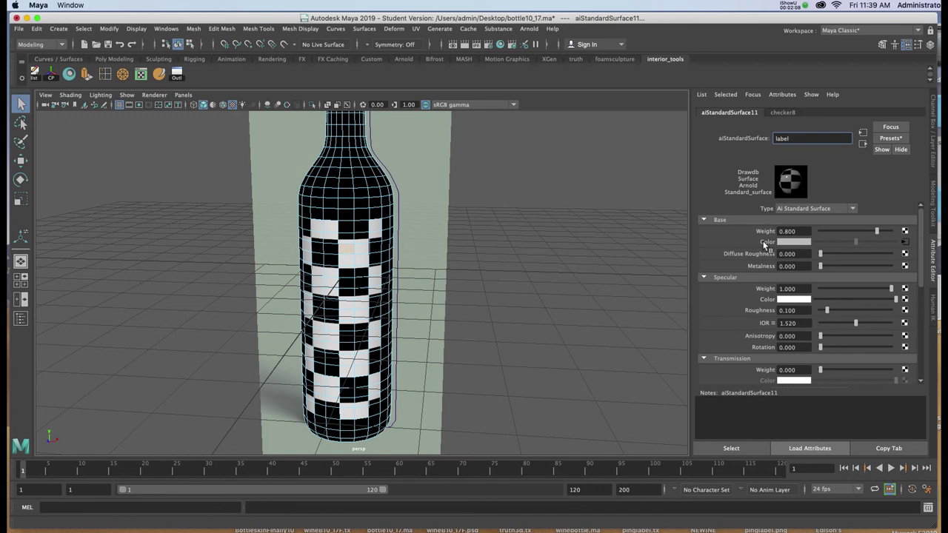
- Disconnect the checker from the label material's base color and map a file texture to it
right_click(765, 244)
click(801, 268)
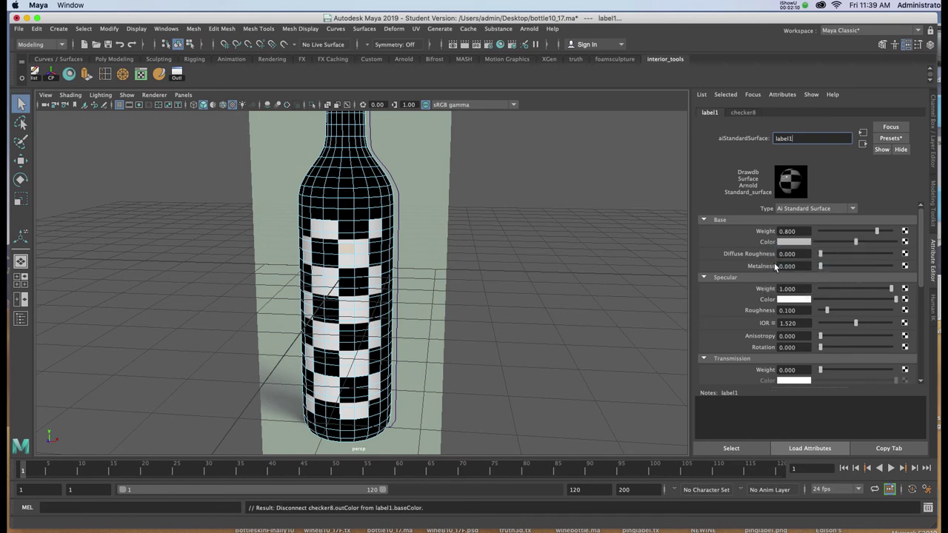
click(903, 243)
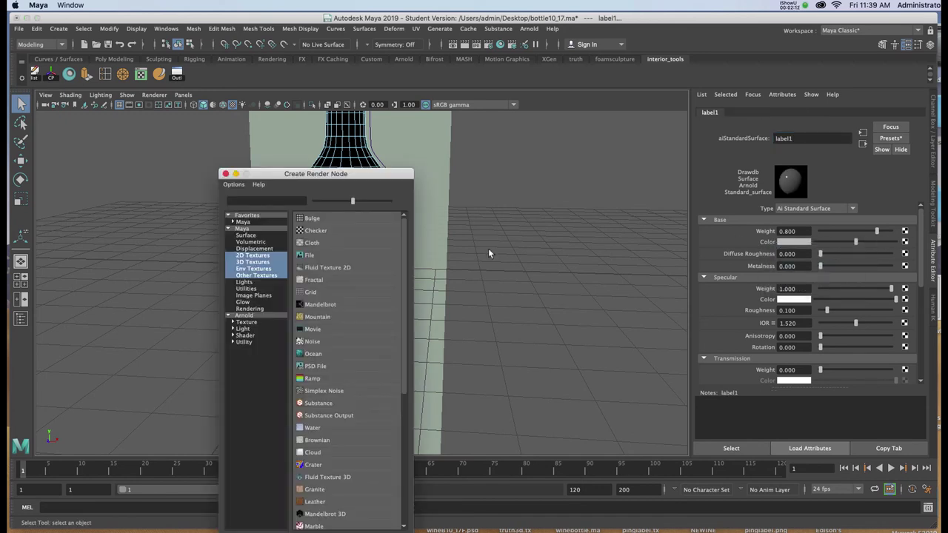
click(309, 256)
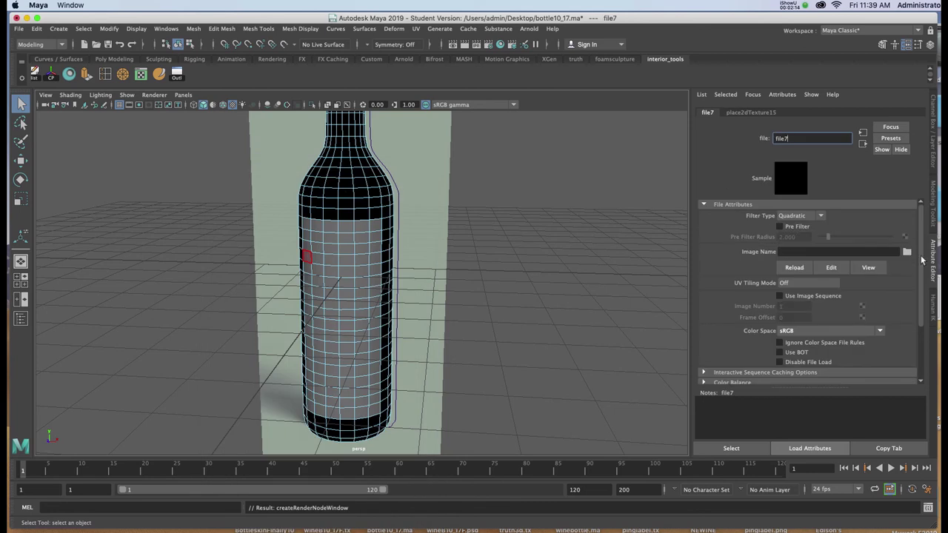
- Load BottleskinFinally10_17F.psd as the file texture's image and return the bottle to object selection
click(908, 253)
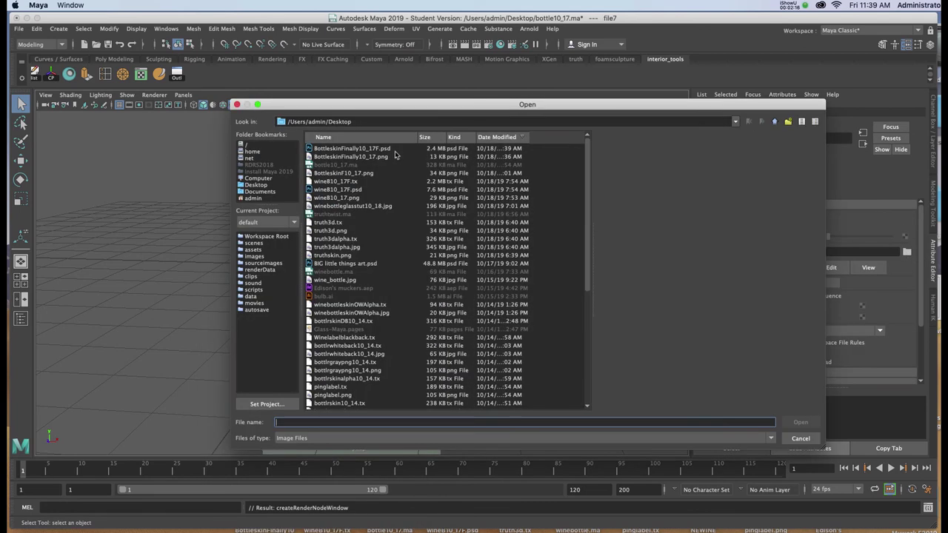
click(390, 149)
click(801, 422)
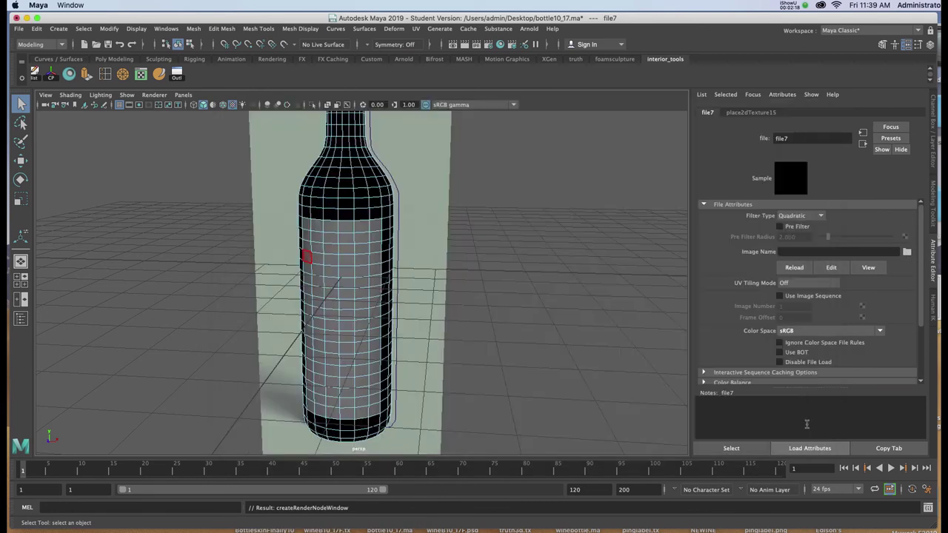
alt+drag(373, 310, 394, 302)
right_drag(386, 248, 418, 233)
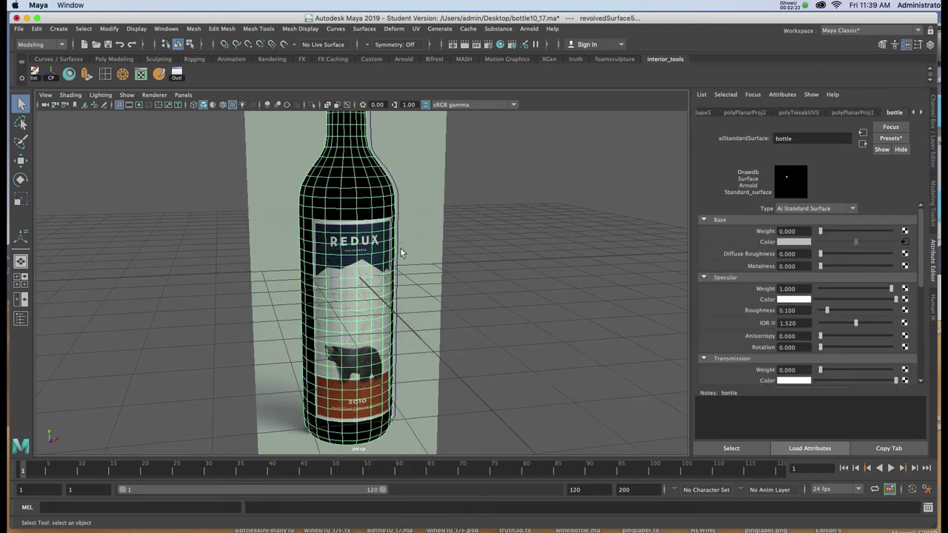
- Hide the template3 display layer and show the wallslight layer around the bottle
click(933, 130)
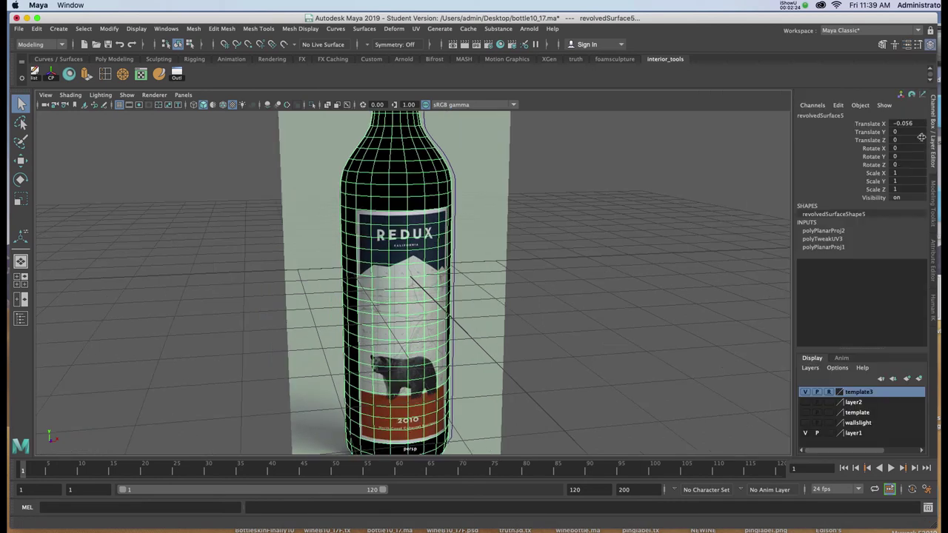
click(804, 393)
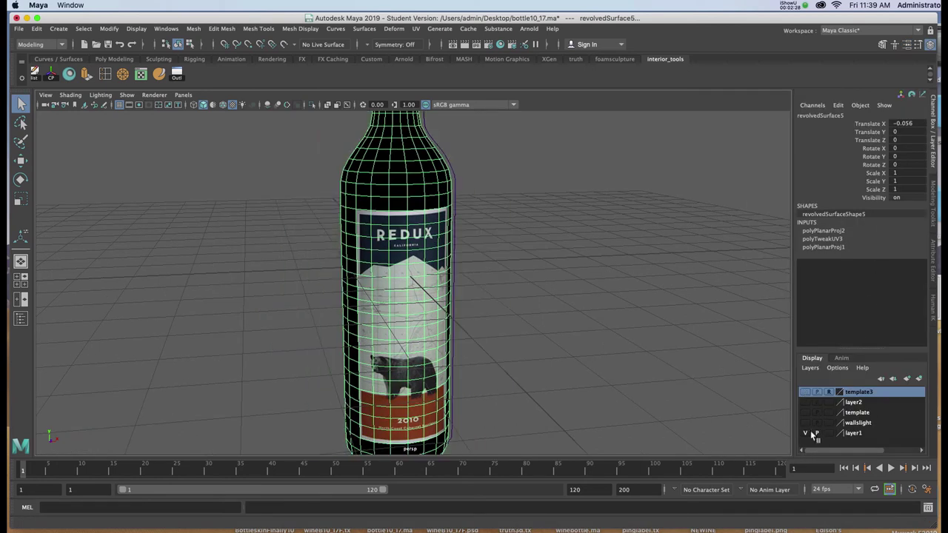
click(804, 422)
alt+drag(606, 336, 559, 339)
alt+right_drag(559, 339, 521, 280)
alt+middle_drag(520, 280, 490, 315)
alt+right_drag(491, 315, 481, 291)
alt+drag(482, 291, 516, 227)
- Select the directional light and open the Arnold RenderView to render the scene
click(493, 205)
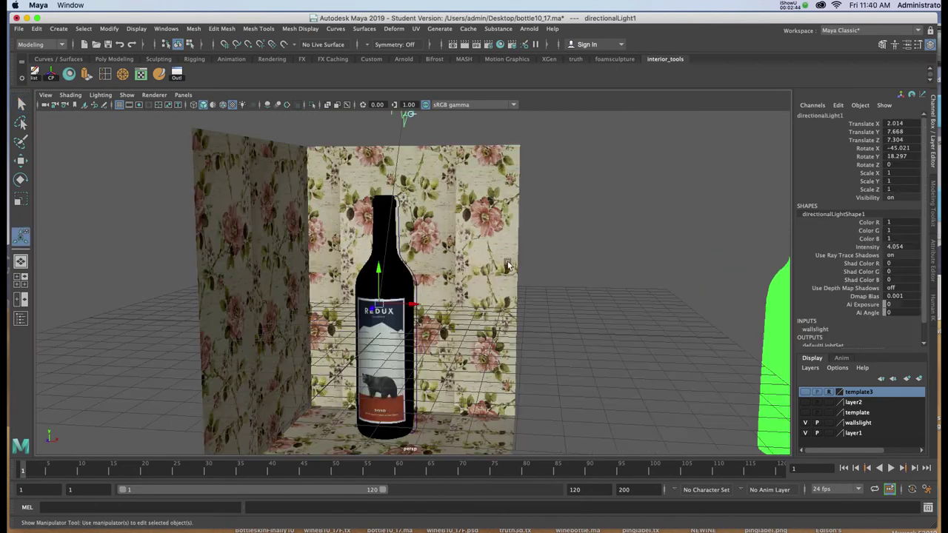
click(528, 29)
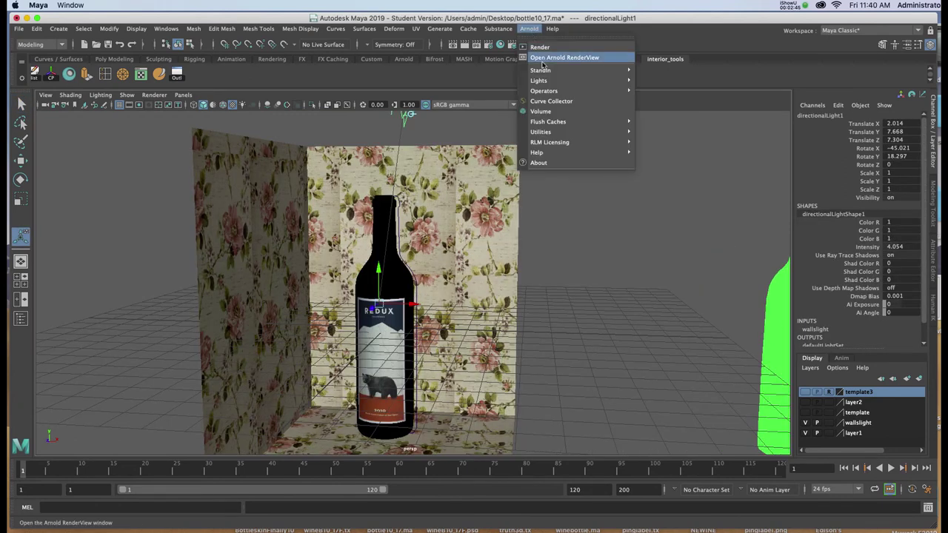
click(564, 58)
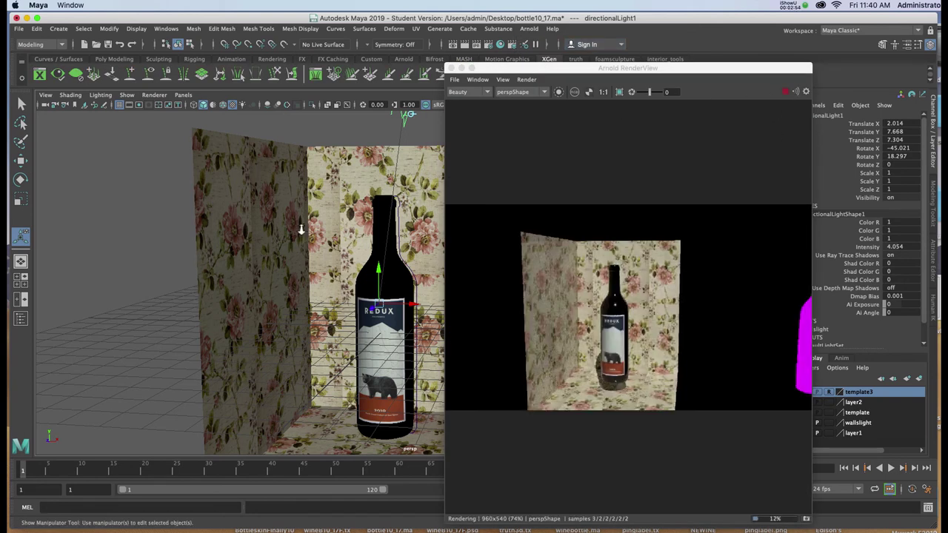
- Open the bottle's material attributes, disconnect the checker from its base color and darken that color
scroll(343, 251, up, 8)
scroll(344, 253, up, 5)
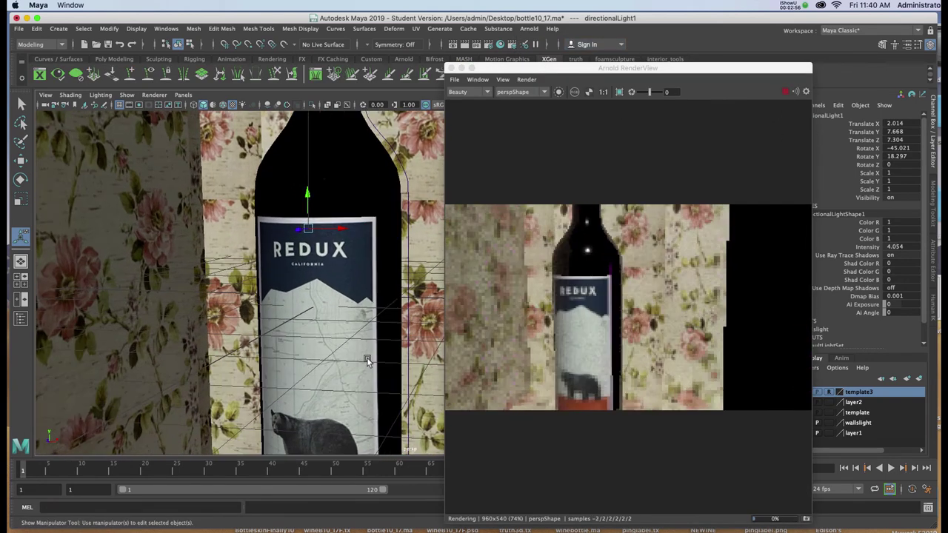
alt+middle_drag(351, 256, 328, 350)
alt+middle_drag(348, 221, 316, 338)
click(284, 246)
right_drag(284, 246, 282, 489)
drag(855, 244, 813, 252)
- Set the bottle material's transmission weight to about 0.331 and its transmission depth to about 58.824
scroll(844, 316, down, 3)
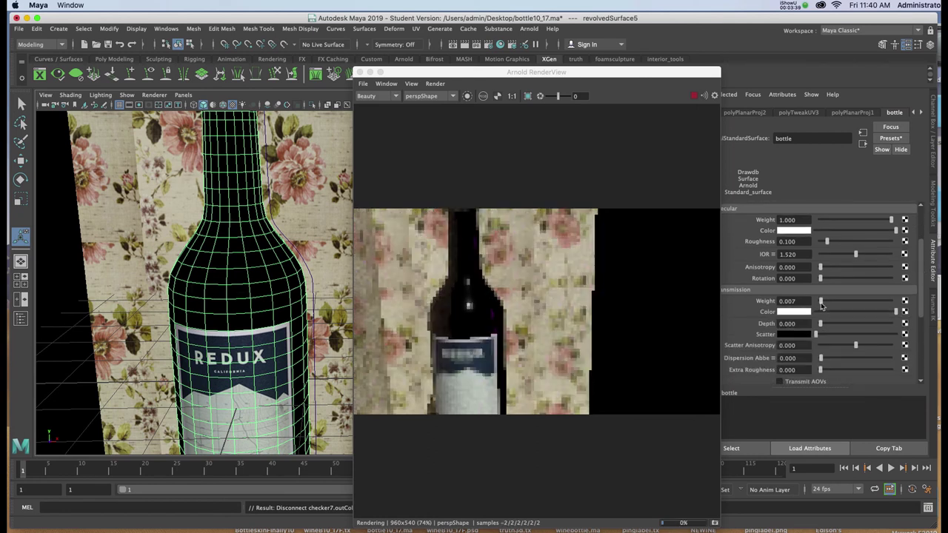
drag(820, 301, 842, 303)
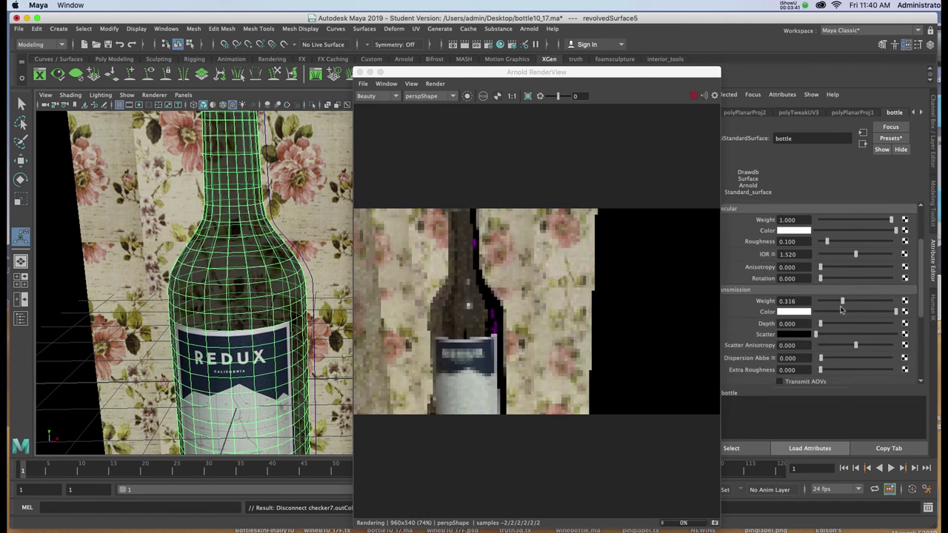
drag(820, 325, 860, 332)
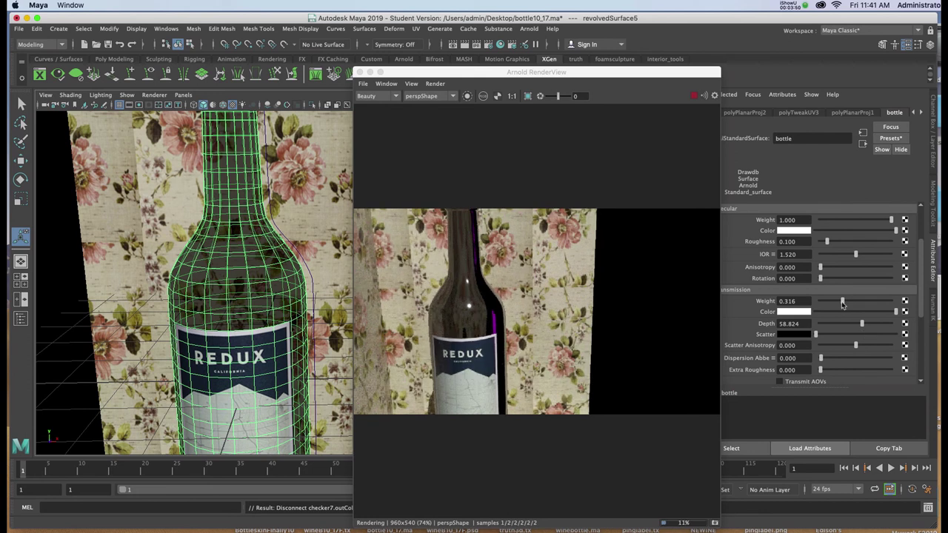
drag(842, 304, 845, 308)
alt+drag(466, 296, 351, 232)
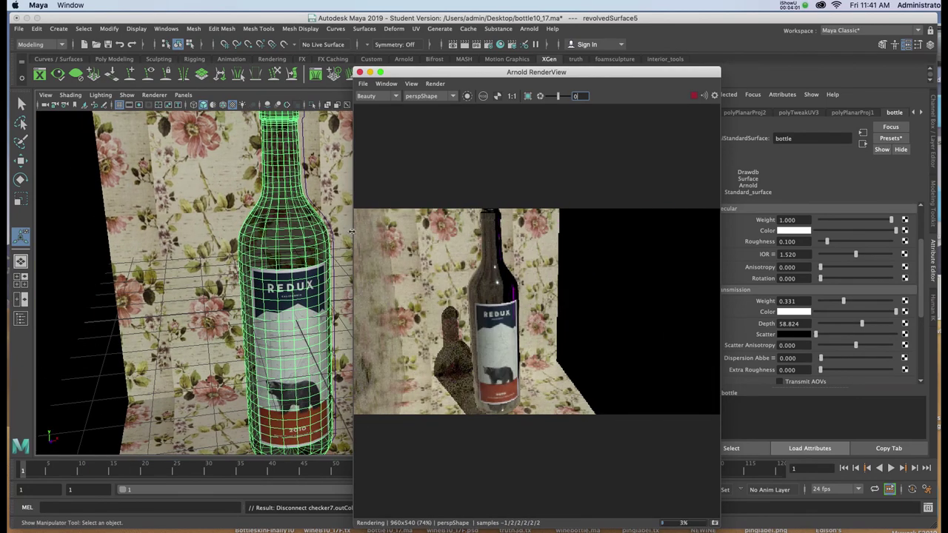
alt+drag(323, 296, 287, 277)
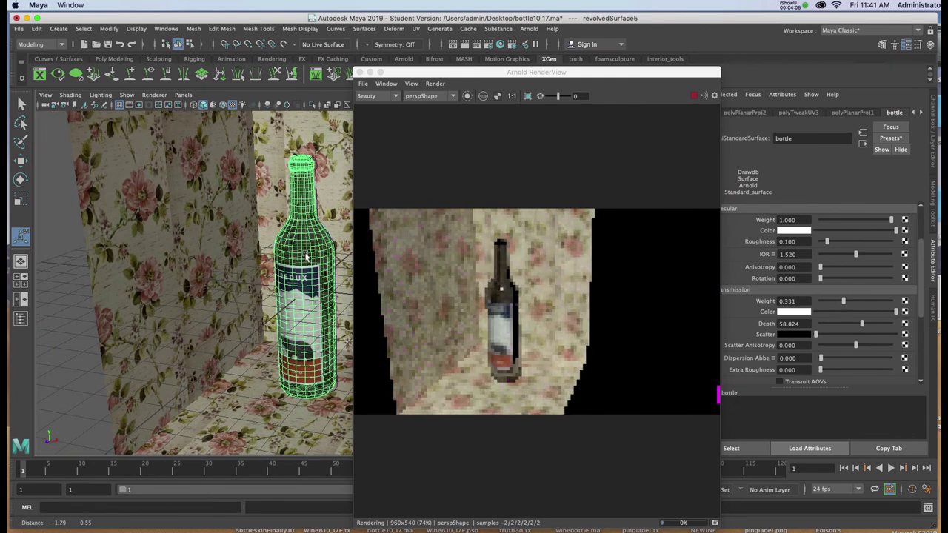